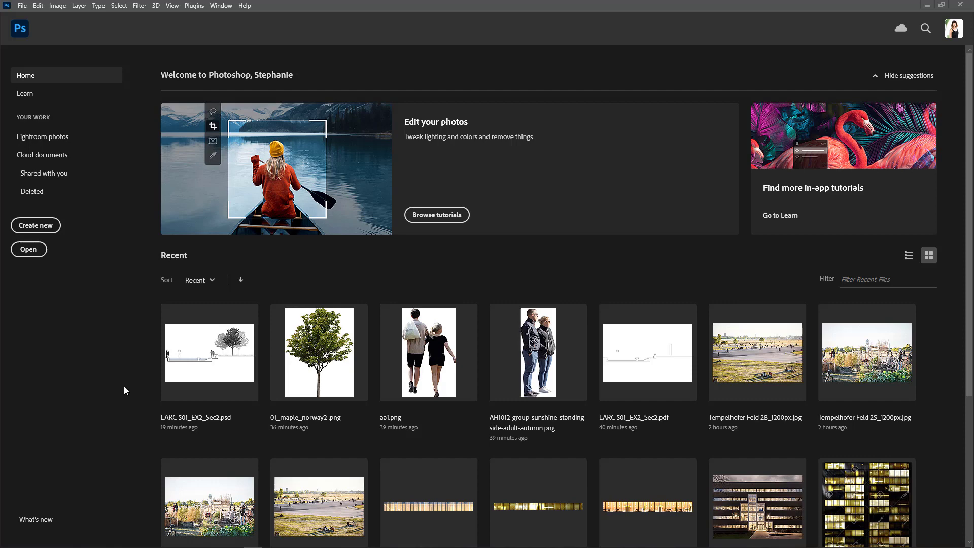
# - Drag LARC 501_EX2_Sec2.pdf from the Student Files folder into Photoshop to open it
pyautogui.moveTo(84, 541)
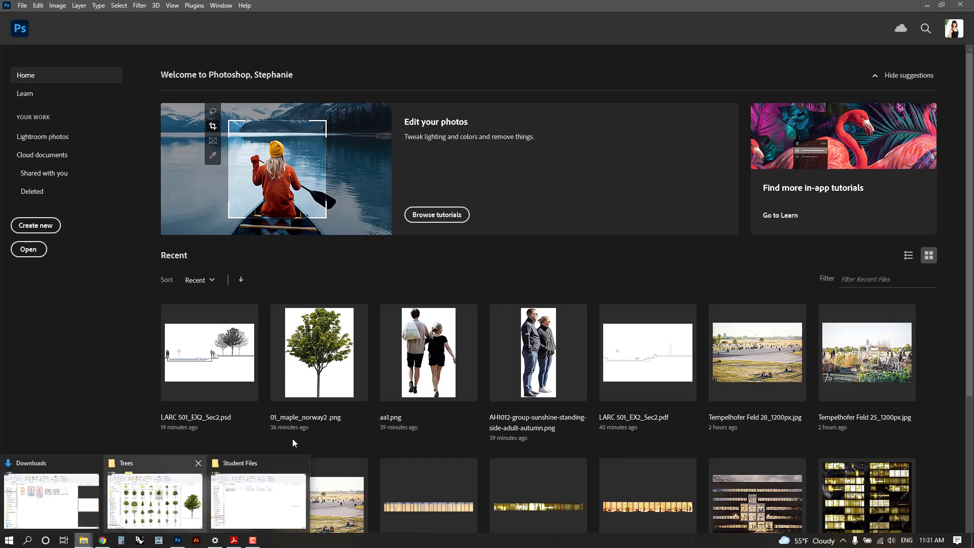
pyautogui.click(266, 478)
pyautogui.click(300, 195)
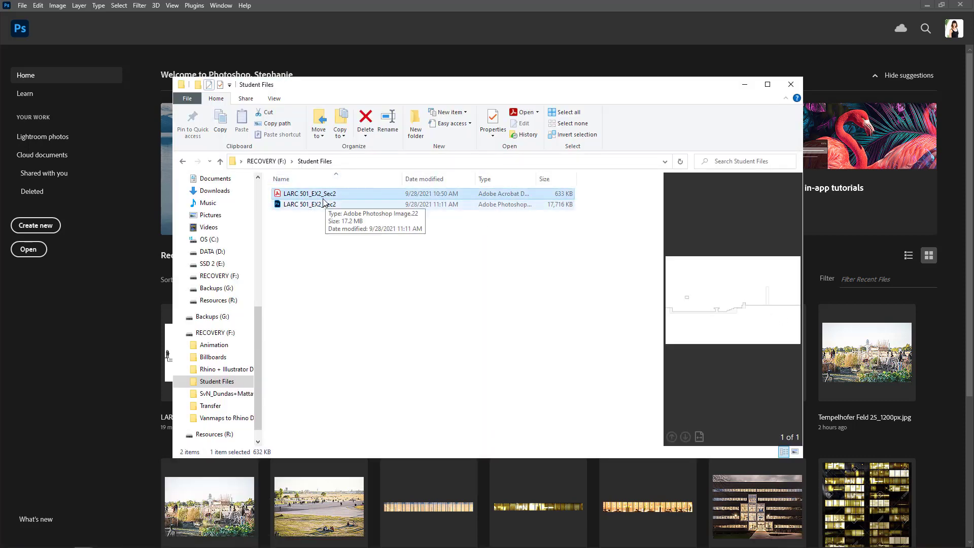
pyautogui.moveTo(321, 198); pyautogui.dragTo(169, 57)
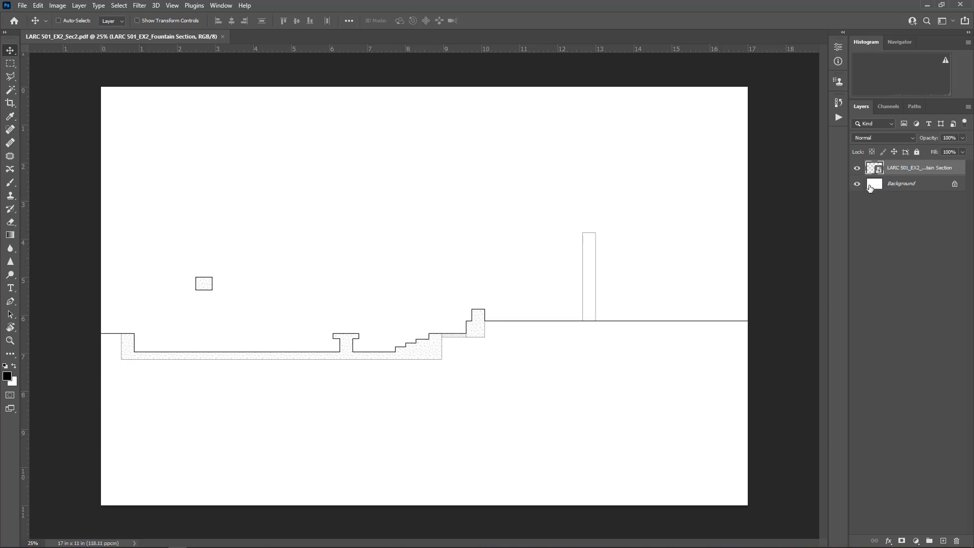
pyautogui.click(869, 188)
pyautogui.click(857, 169)
pyautogui.click(857, 168)
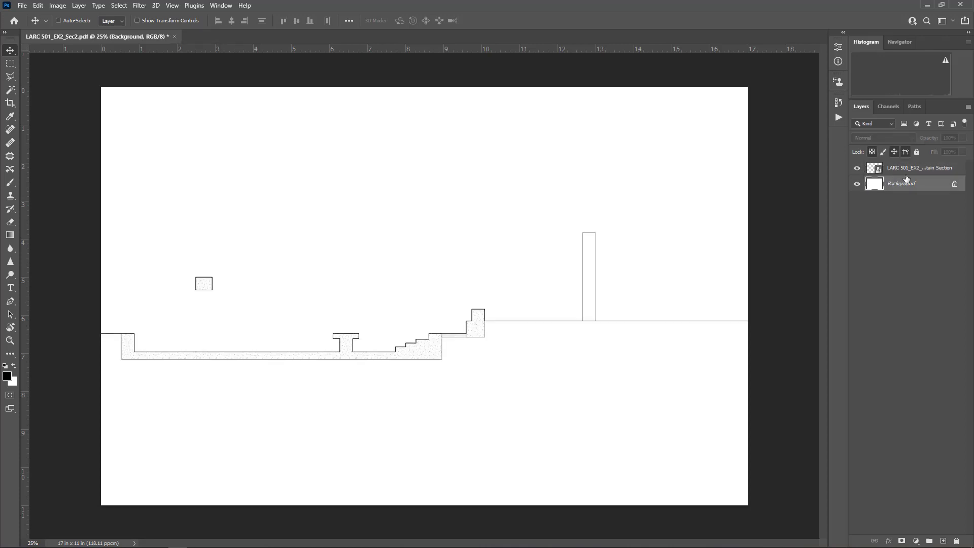
pyautogui.click(906, 171)
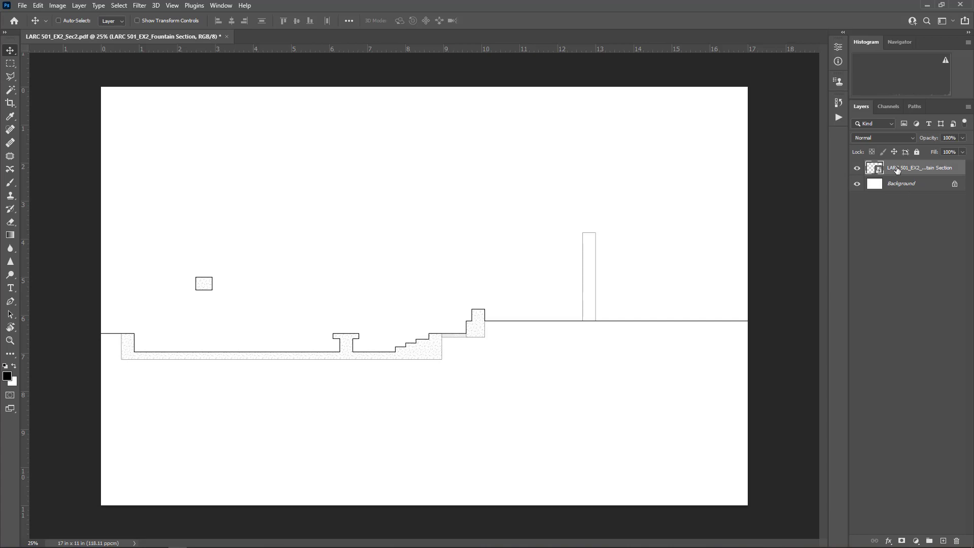
pyautogui.click(858, 183)
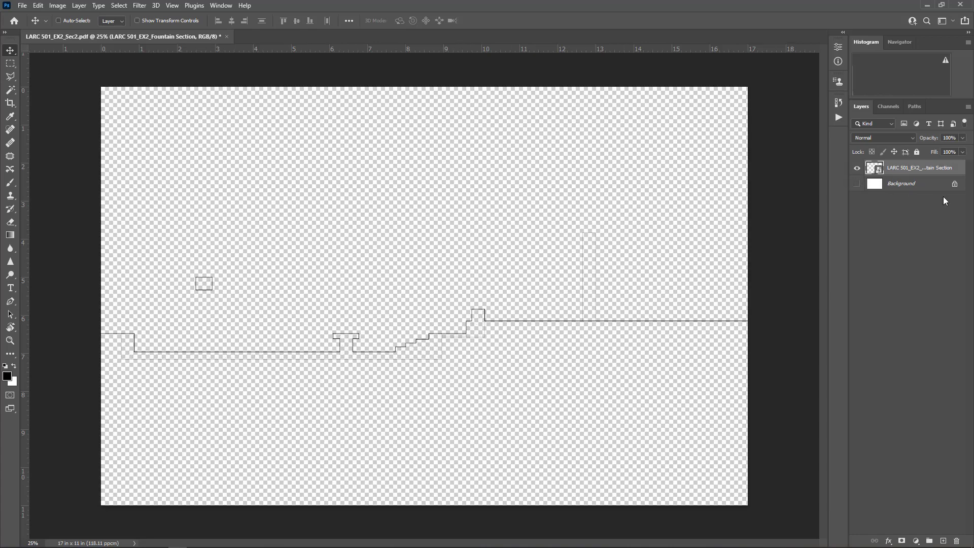
pyautogui.click(899, 185)
pyautogui.click(857, 183)
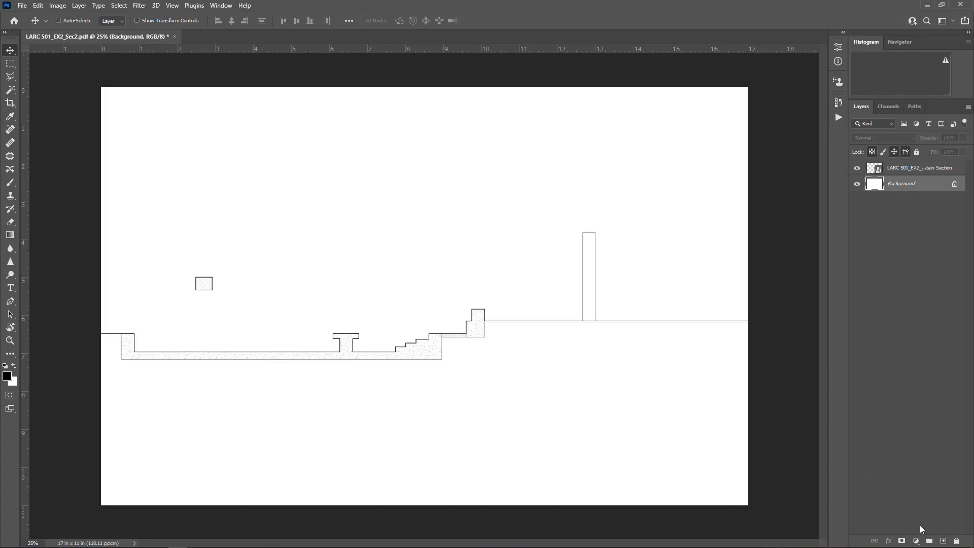
pyautogui.click(944, 541)
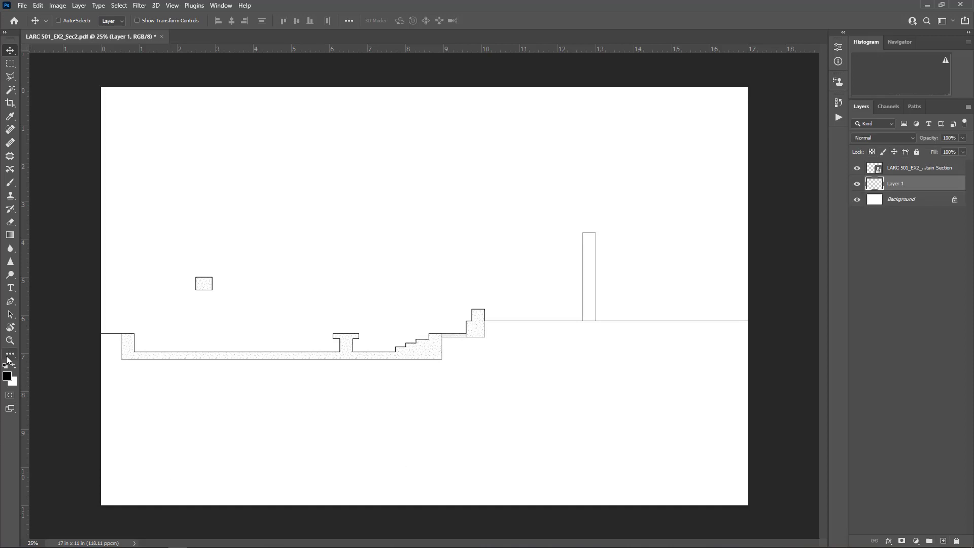
pyautogui.press('g')
pyautogui.click(10, 355)
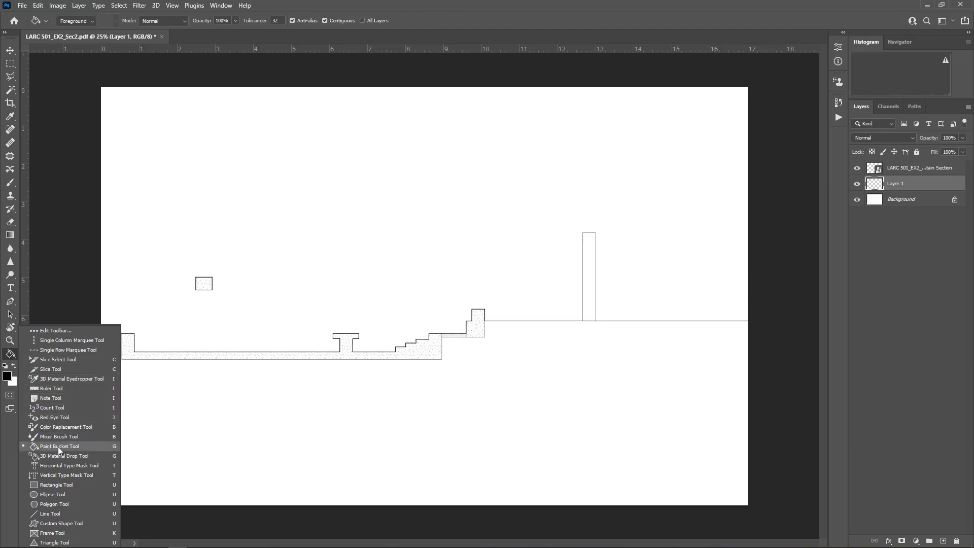
pyautogui.click(58, 447)
pyautogui.click(13, 366)
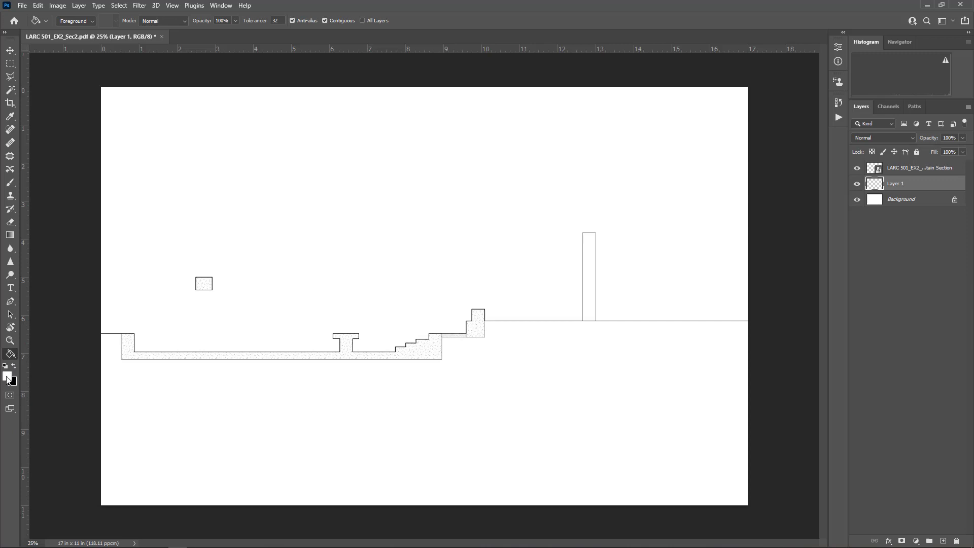
pyautogui.click(7, 377)
pyautogui.click(604, 130)
pyautogui.click(311, 178)
pyautogui.press('Delete')
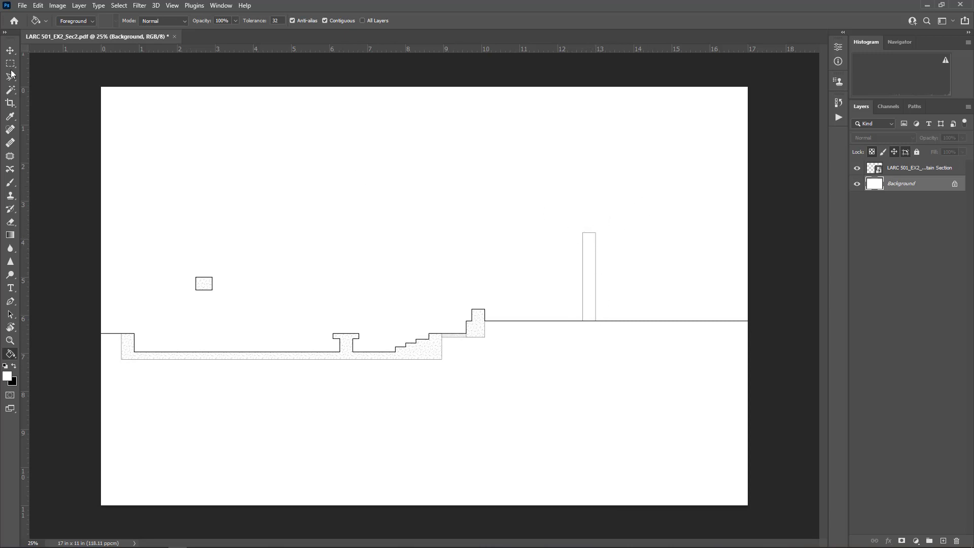
pyautogui.press('v')
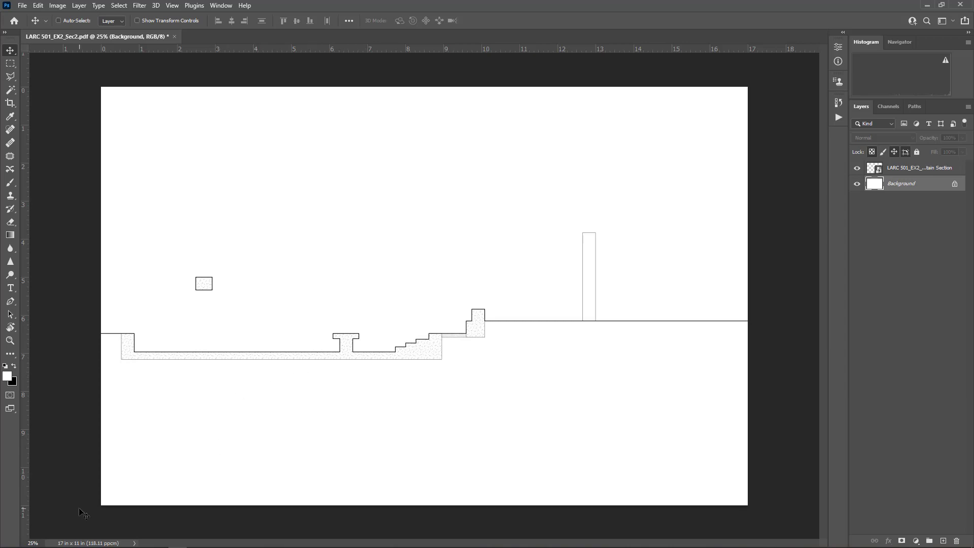
# - In File Explorer, browse from Trees up to Photoshop resources, then People > 01_Couples
pyautogui.moveTo(84, 540)
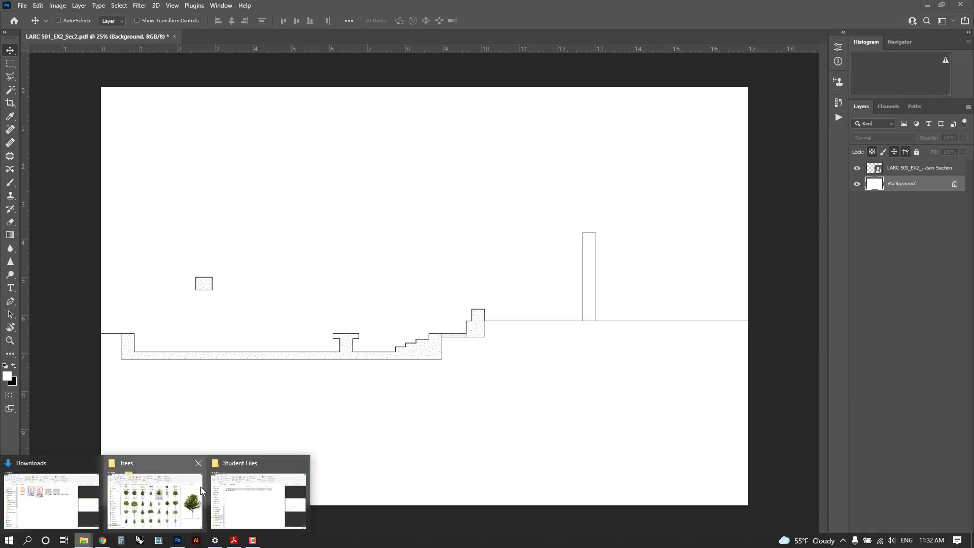
pyautogui.click(152, 500)
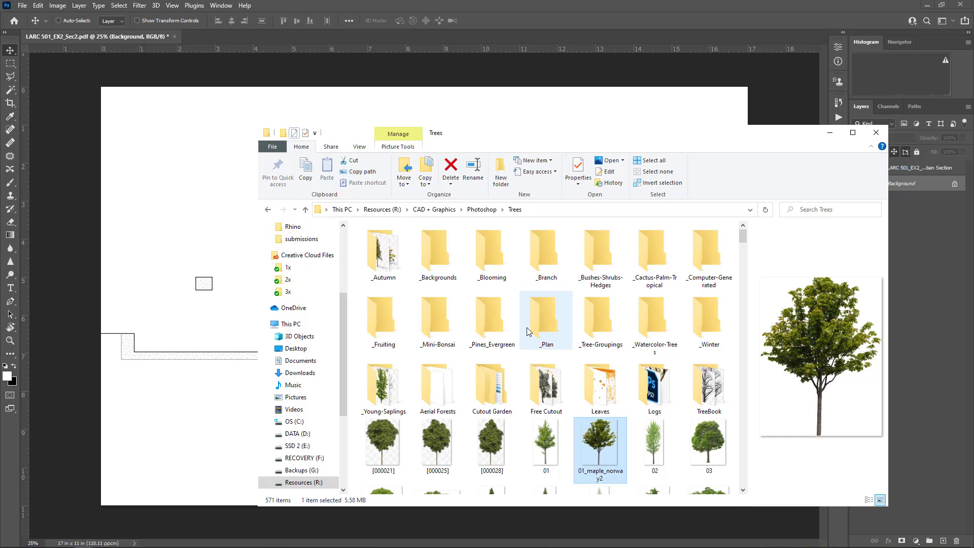
pyautogui.click(482, 209)
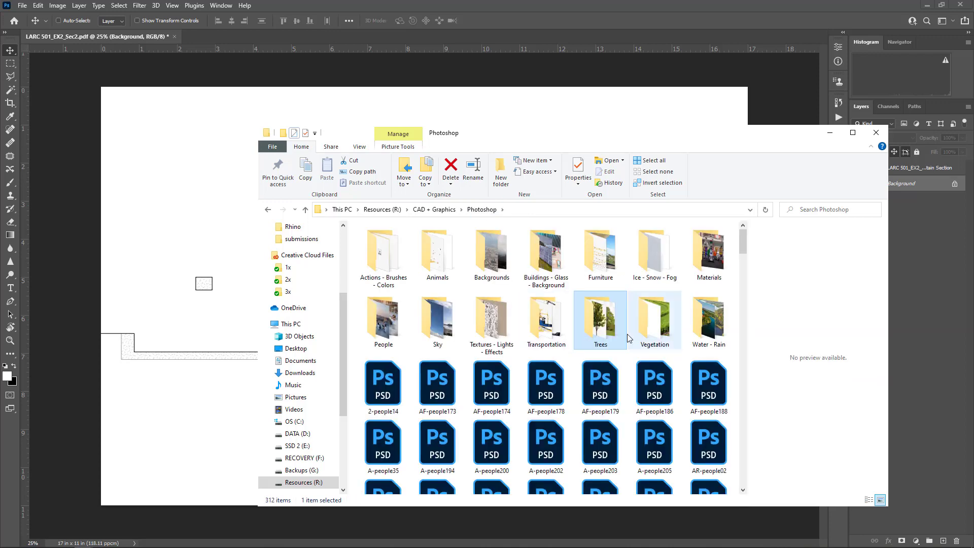
pyautogui.doubleClick(396, 321)
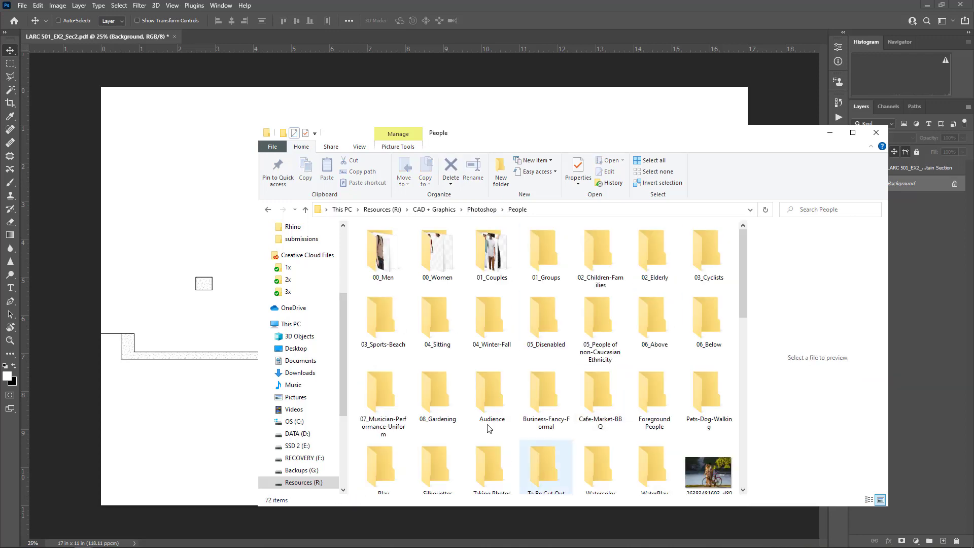
pyautogui.doubleClick(500, 259)
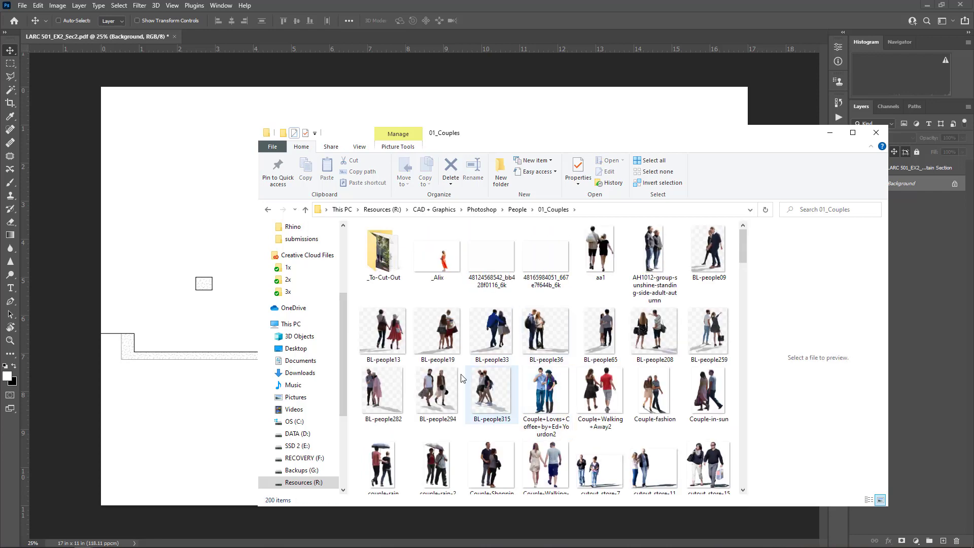
pyautogui.scroll(-2, 462, 378)
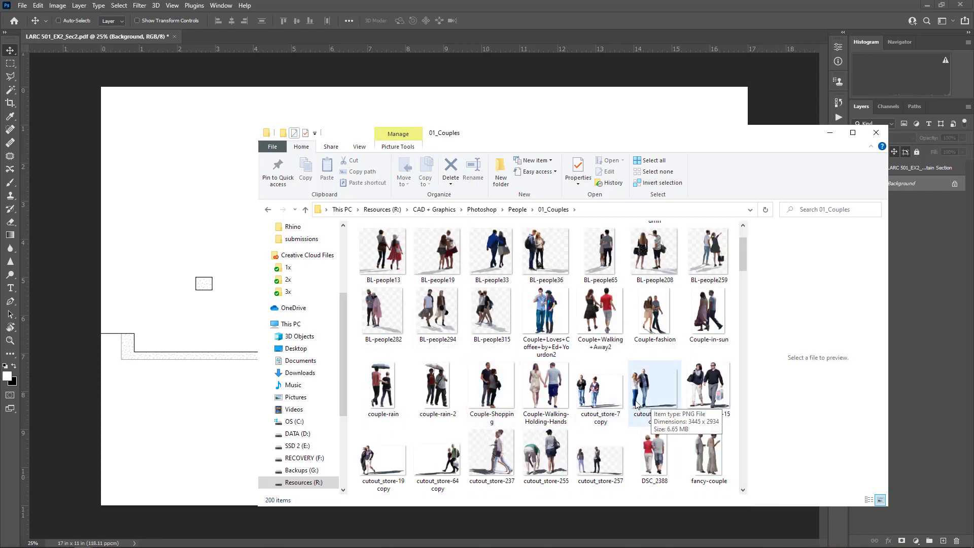
# - Open Couple-in-sun.png, fancy-couple.png and free_cutpeople_4.png in Photoshop
pyautogui.moveTo(709, 312); pyautogui.dragTo(477, 35)
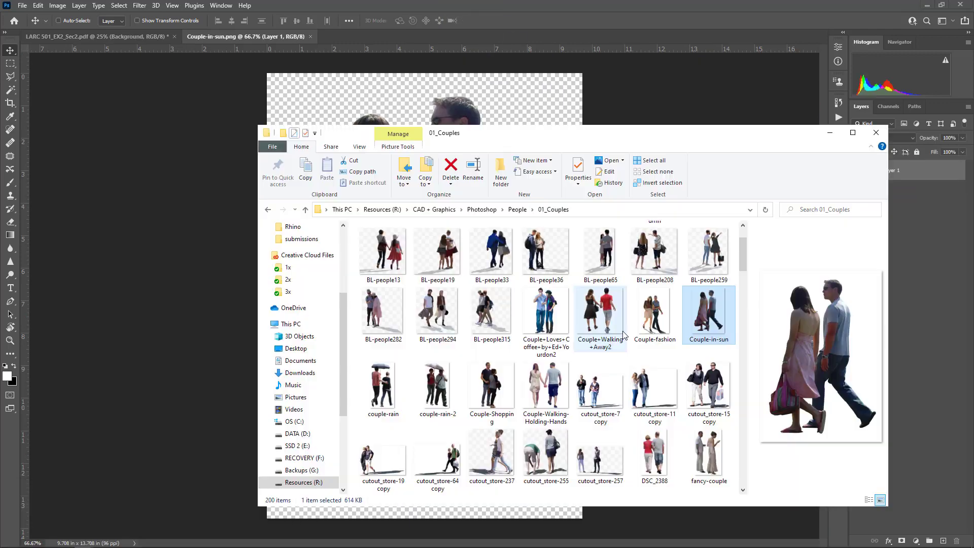
pyautogui.scroll(-3, 624, 335)
pyautogui.click(709, 305)
pyautogui.moveTo(709, 304); pyautogui.dragTo(537, 41)
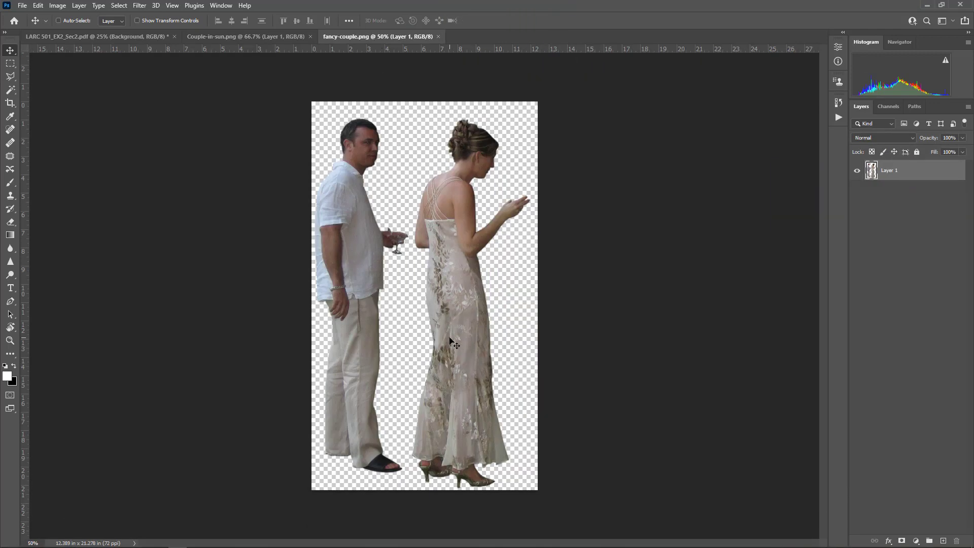
pyautogui.click(163, 500)
pyautogui.click(437, 385)
pyautogui.click(382, 388)
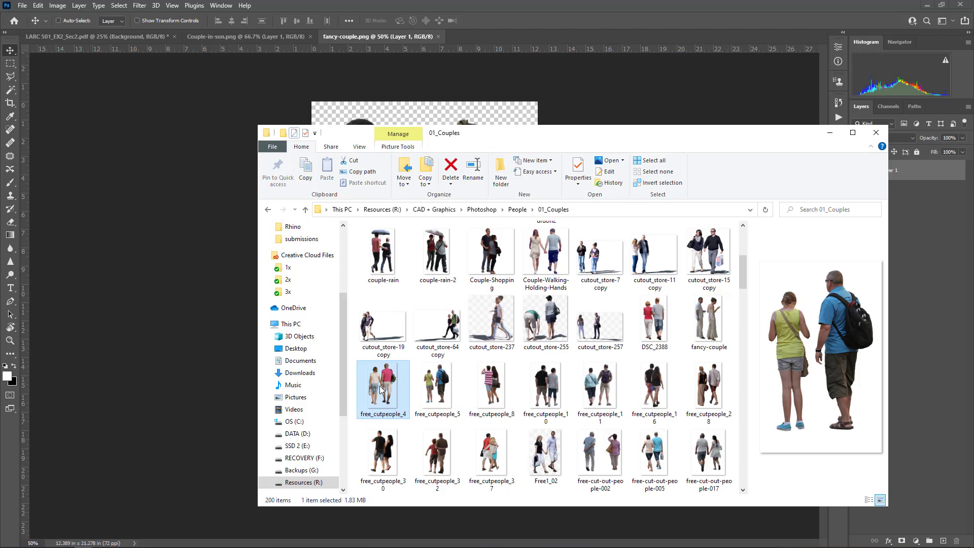
pyautogui.moveTo(382, 389); pyautogui.dragTo(482, 37)
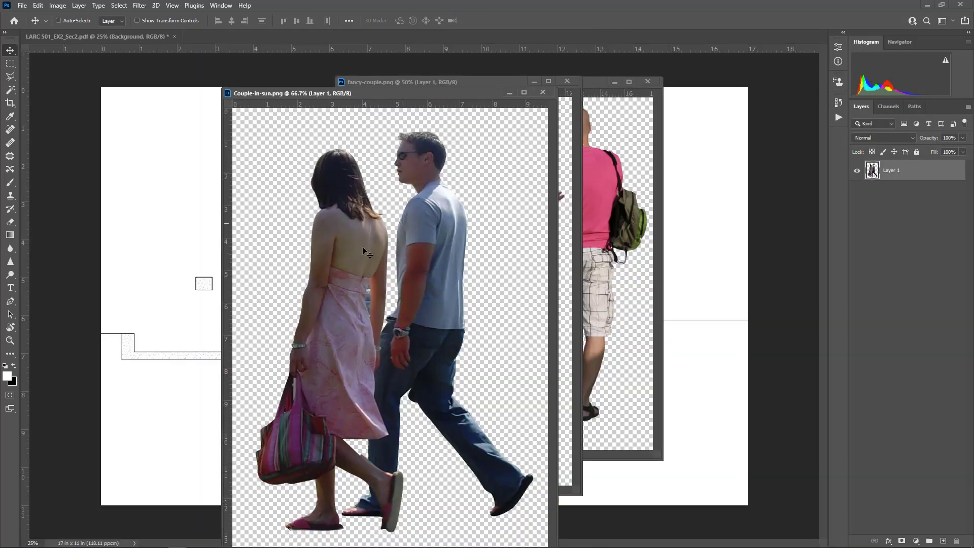
# - Copy the three couple cut-outs into the section document and close their source images
pyautogui.moveTo(333, 304); pyautogui.dragTo(190, 264)
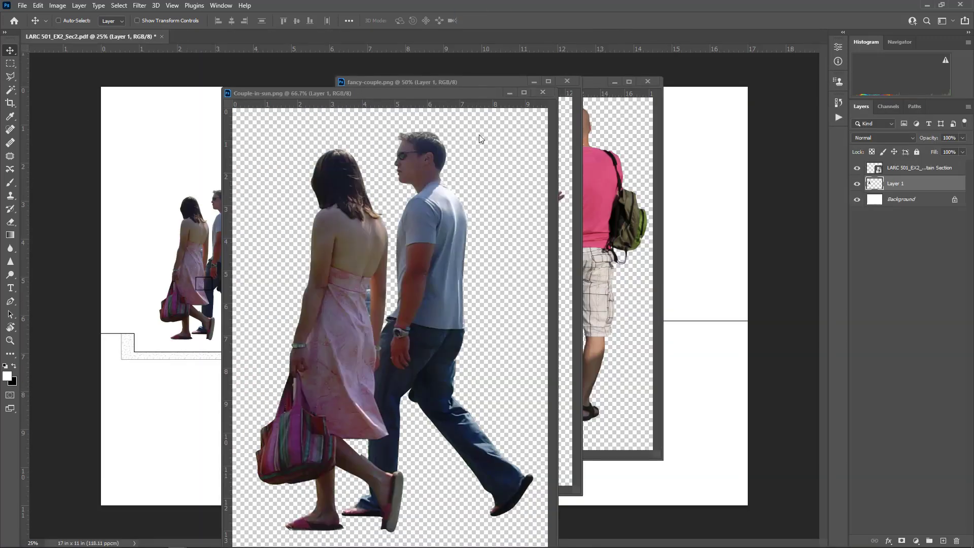
pyautogui.click(509, 93)
pyautogui.moveTo(350, 262); pyautogui.dragTo(317, 231)
pyautogui.click(567, 83)
pyautogui.moveTo(508, 254); pyautogui.dragTo(381, 202)
pyautogui.click(648, 82)
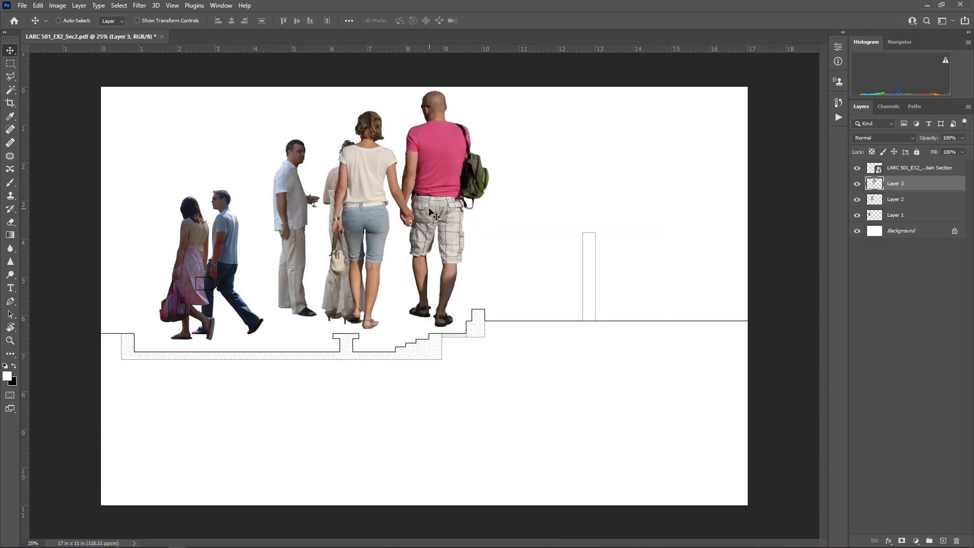
# - Reposition the backpack couple and scale it down to about a third
pyautogui.moveTo(452, 212); pyautogui.dragTo(555, 224)
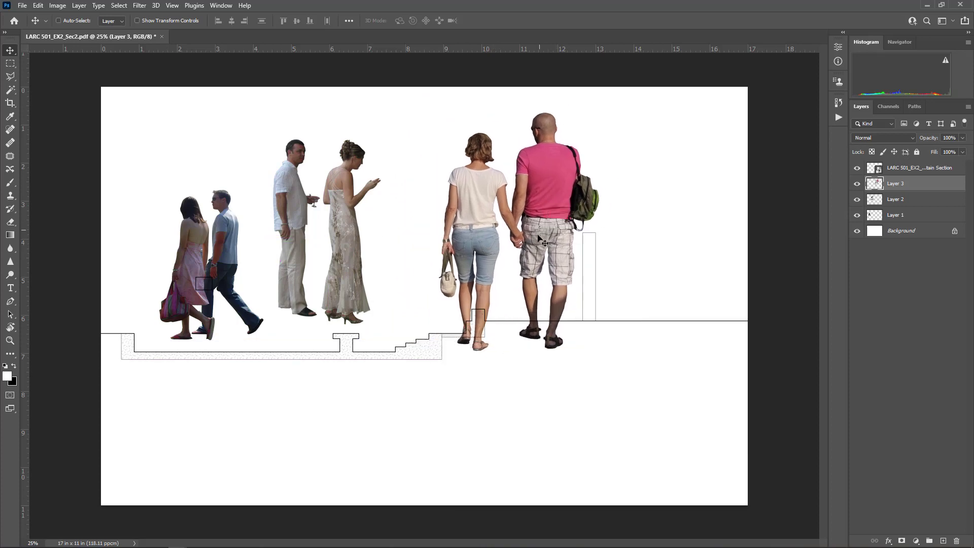
pyautogui.moveTo(503, 349); pyautogui.dragTo(472, 338)
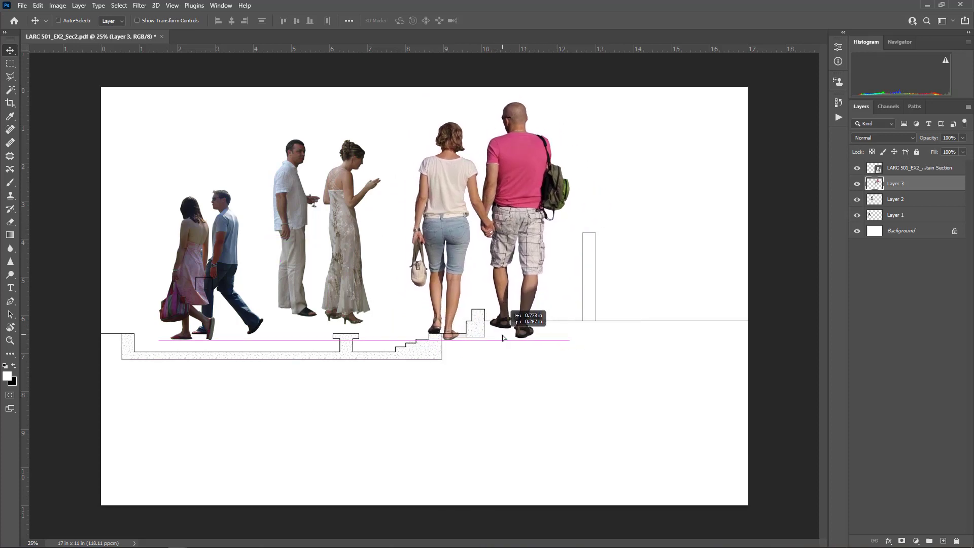
pyautogui.press('ctrl')
pyautogui.hotkey('ctrl', 't')
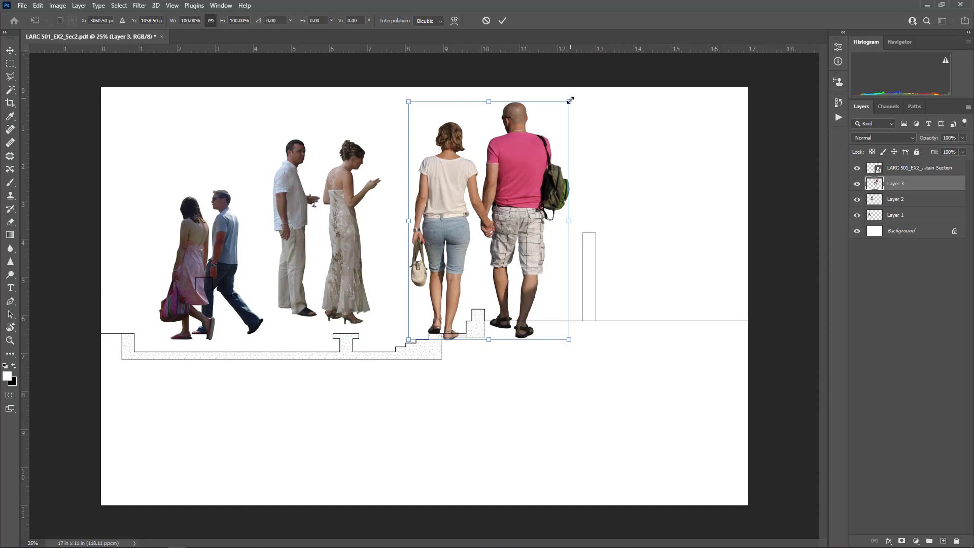
pyautogui.moveTo(570, 101); pyautogui.dragTo(447, 264)
pyautogui.press('Return')
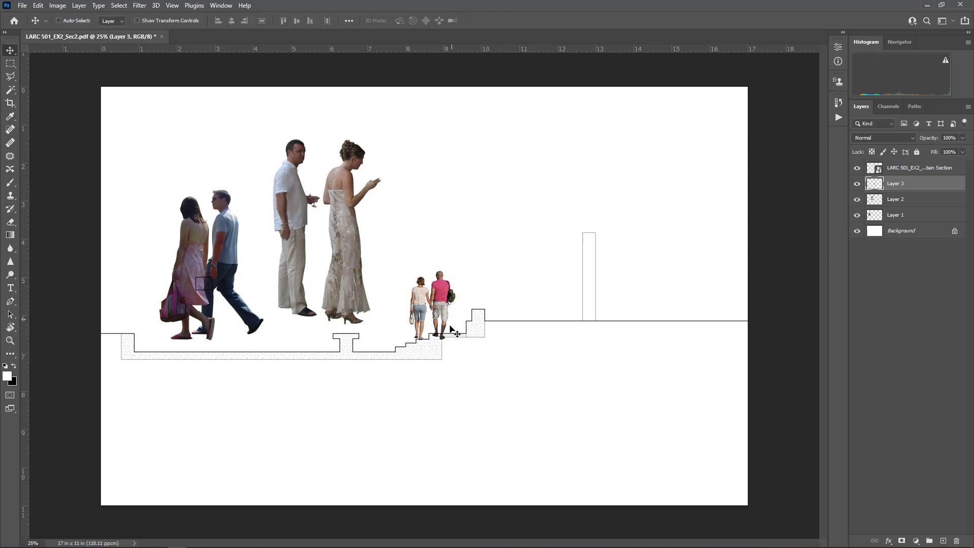
# - Place the small couple onto the upper step's ground line
pyautogui.moveTo(451, 327); pyautogui.dragTo(528, 306)
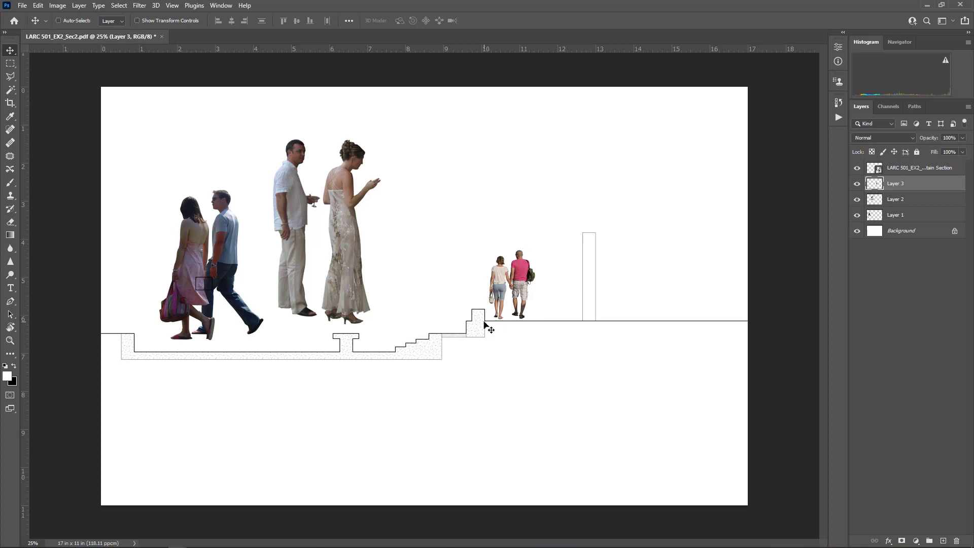
pyautogui.moveTo(497, 309); pyautogui.dragTo(490, 314)
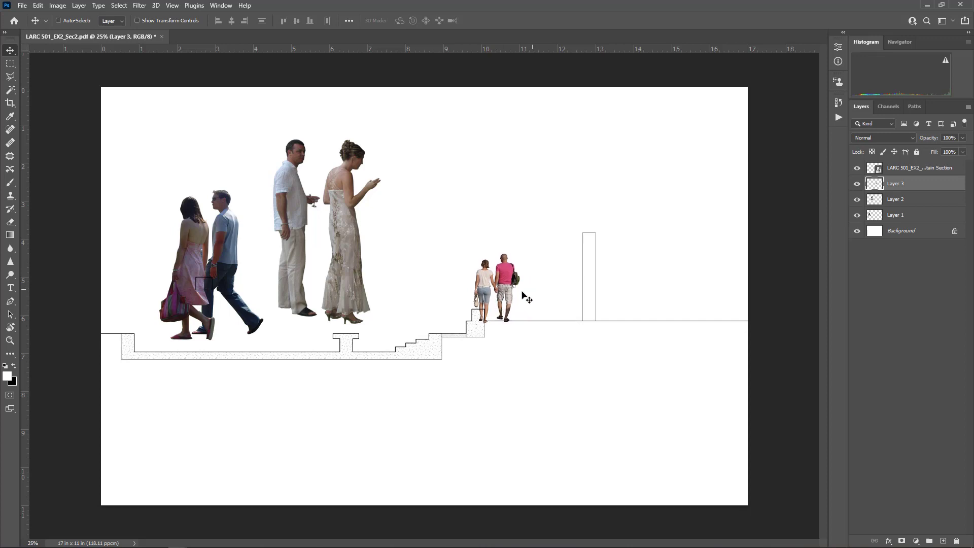
pyautogui.moveTo(494, 298)
pyautogui.mouseDown()
pyautogui.moveTo(515, 298)
pyautogui.moveTo(505, 298)
pyautogui.mouseUp()
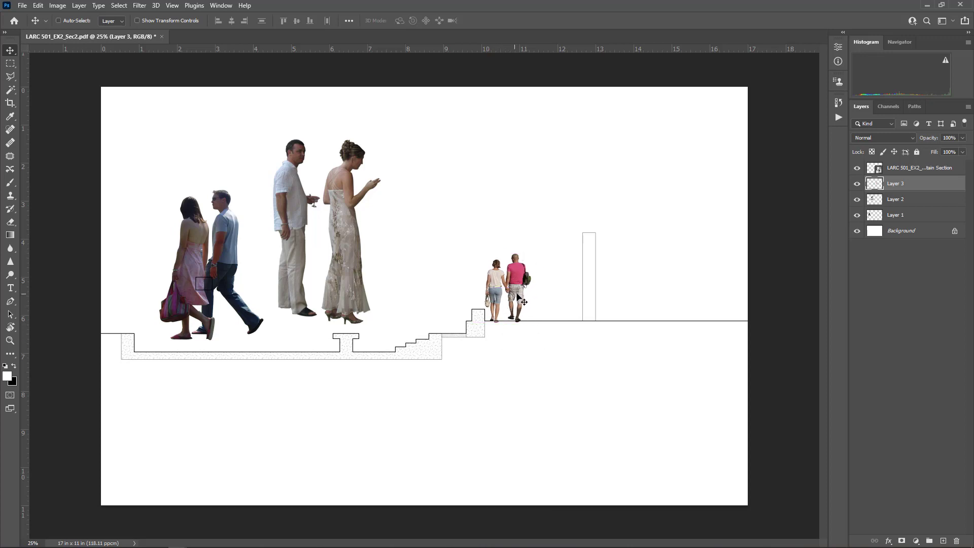
pyautogui.moveTo(527, 306); pyautogui.dragTo(471, 321)
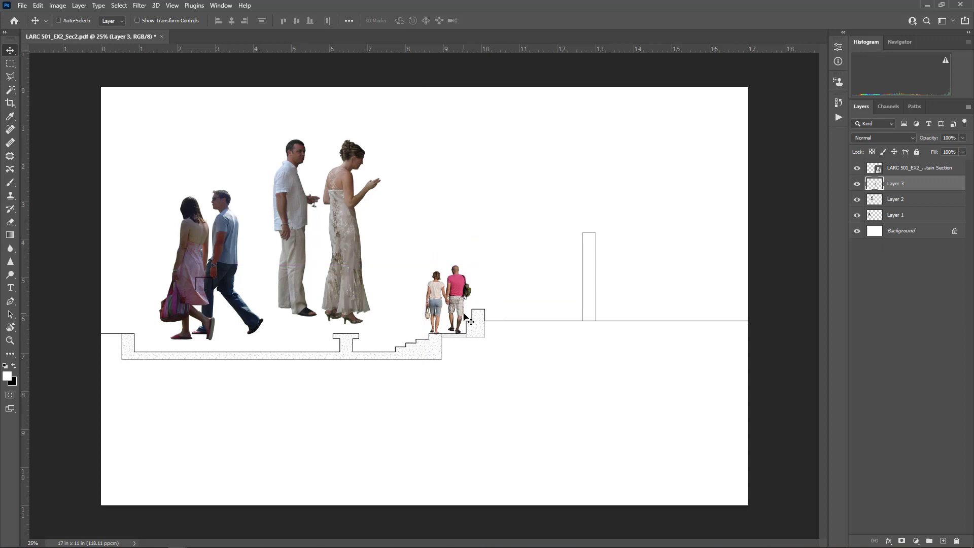
# - Nudge the small couple right and rename its layer Couple 1
pyautogui.press('Right')
pyautogui.press('Right')
pyautogui.press('Right')
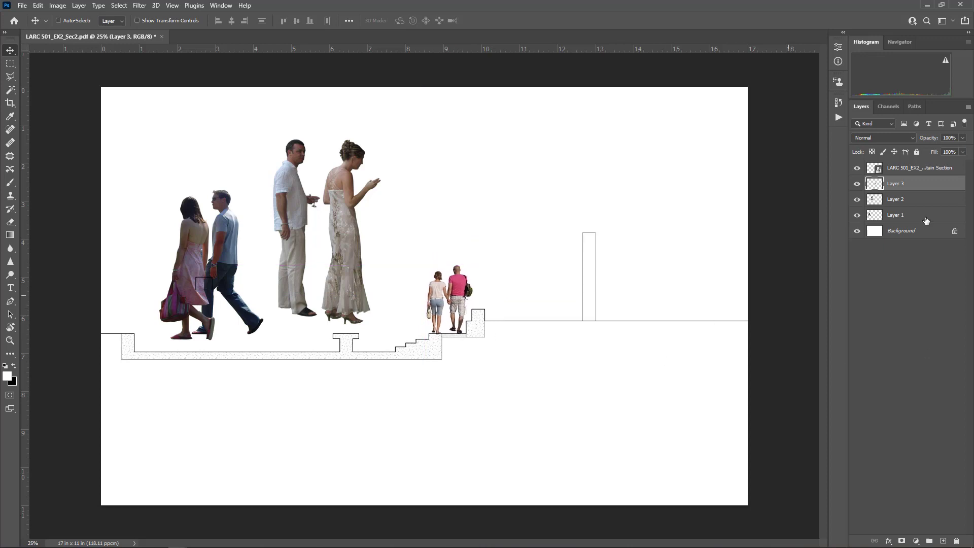
pyautogui.doubleClick(901, 185)
pyautogui.write('CVouple 1')
pyautogui.press('Return')
# - Open Couple 1's Layer Style and enable Color Overlay
pyautogui.doubleClick(940, 186)
pyautogui.moveTo(264, 117); pyautogui.dragTo(732, 126)
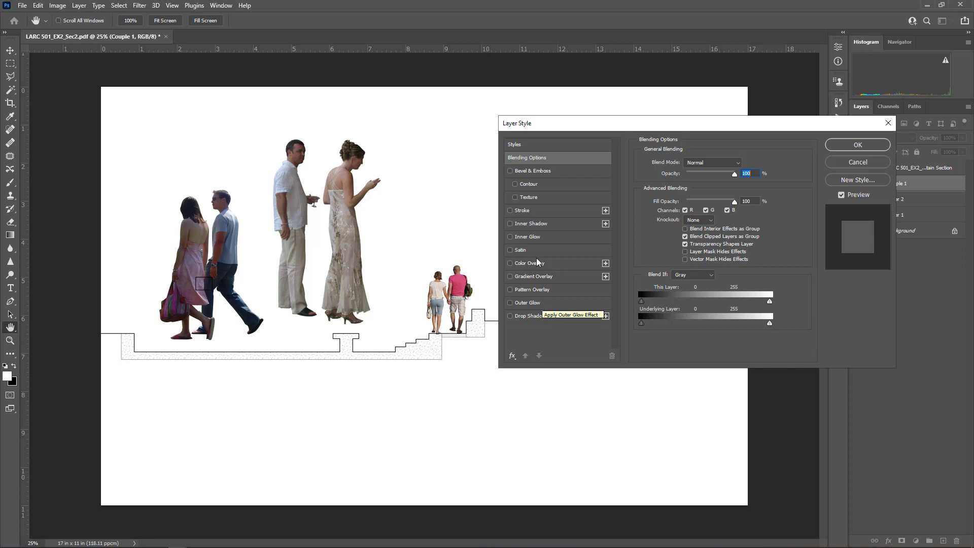
pyautogui.click(511, 264)
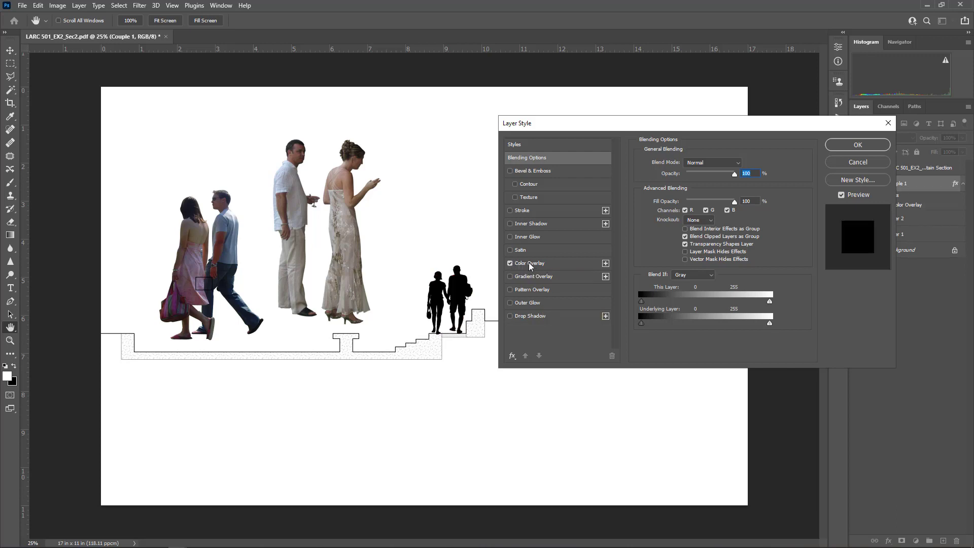
pyautogui.click(522, 263)
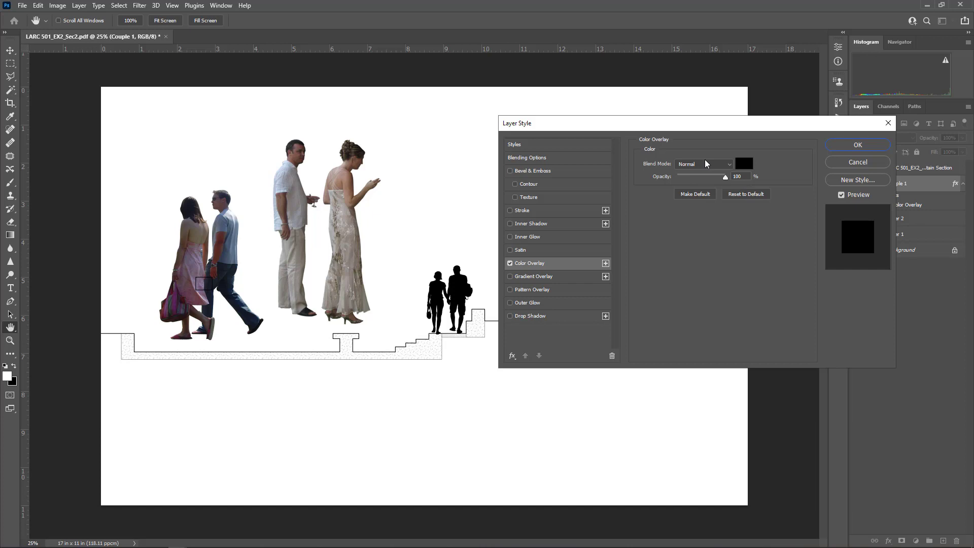
# - Set the overlay colour to black with Normal blend mode and apply the style
pyautogui.click(745, 164)
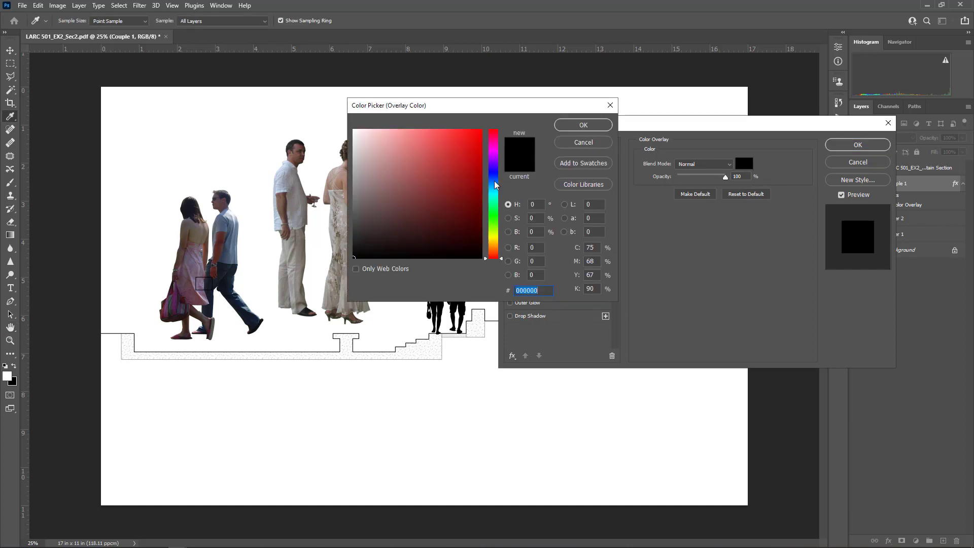
pyautogui.moveTo(358, 224); pyautogui.dragTo(354, 225)
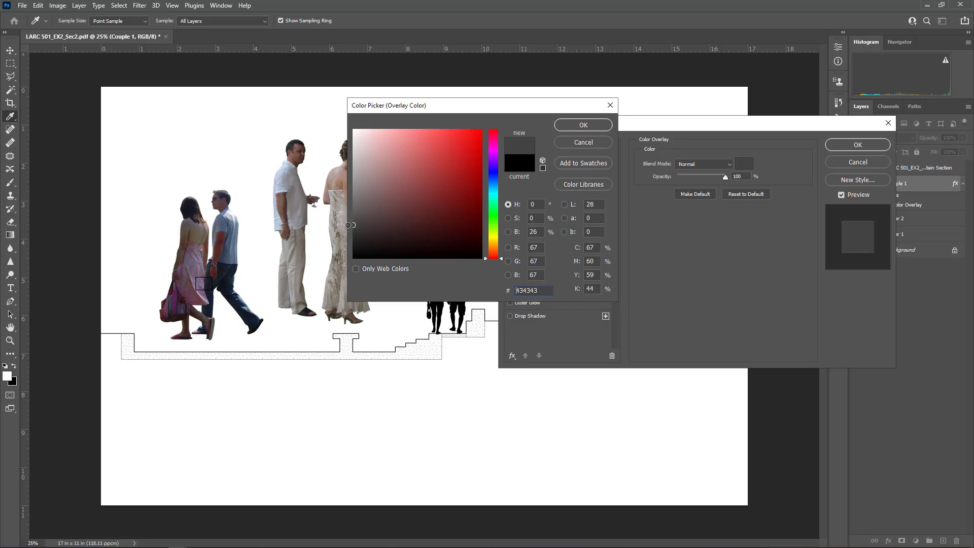
pyautogui.click(493, 173)
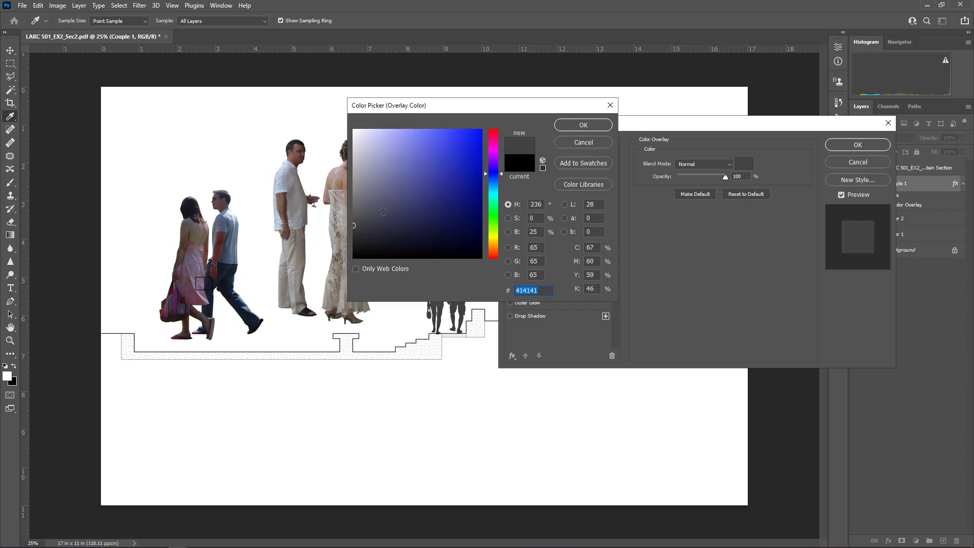
pyautogui.moveTo(495, 229); pyautogui.dragTo(494, 250)
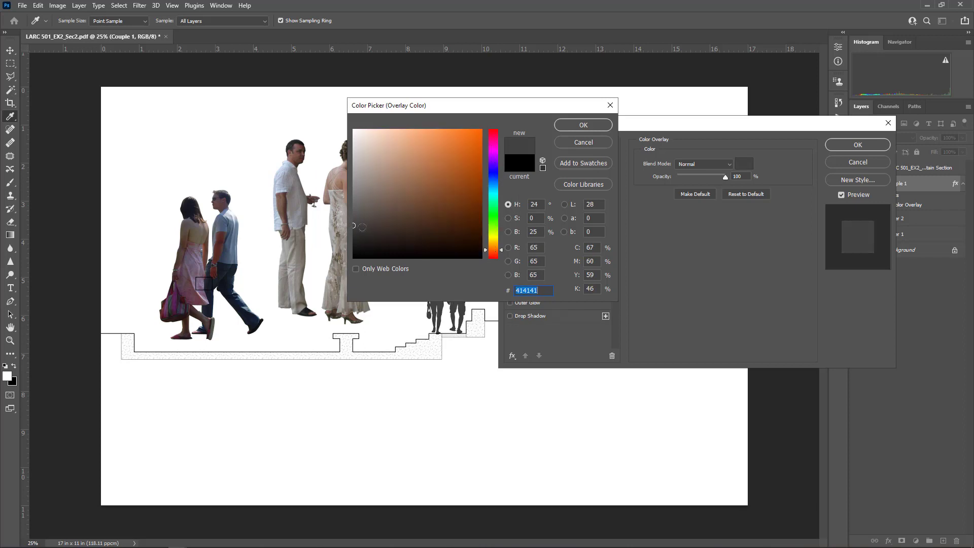
pyautogui.click(453, 140)
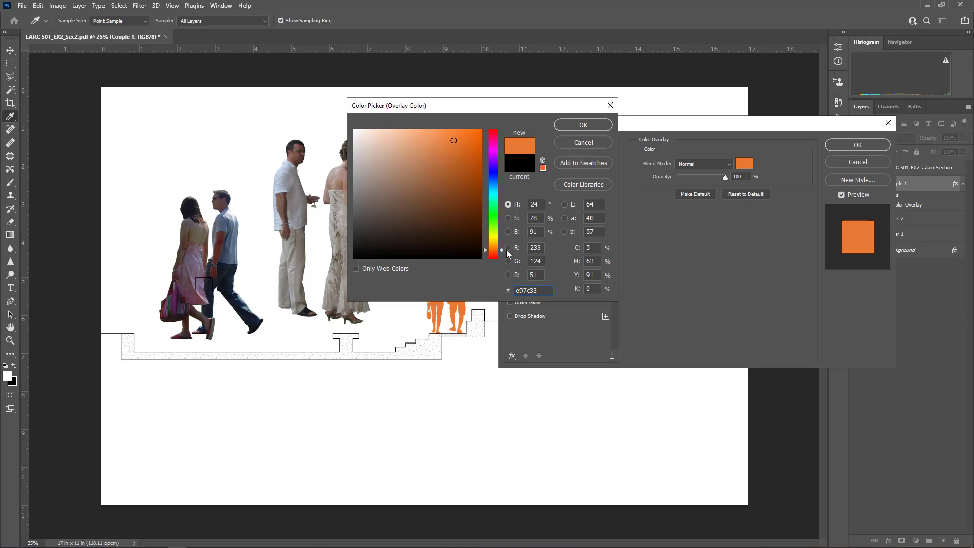
pyautogui.moveTo(370, 229); pyautogui.dragTo(334, 260)
pyautogui.click(579, 126)
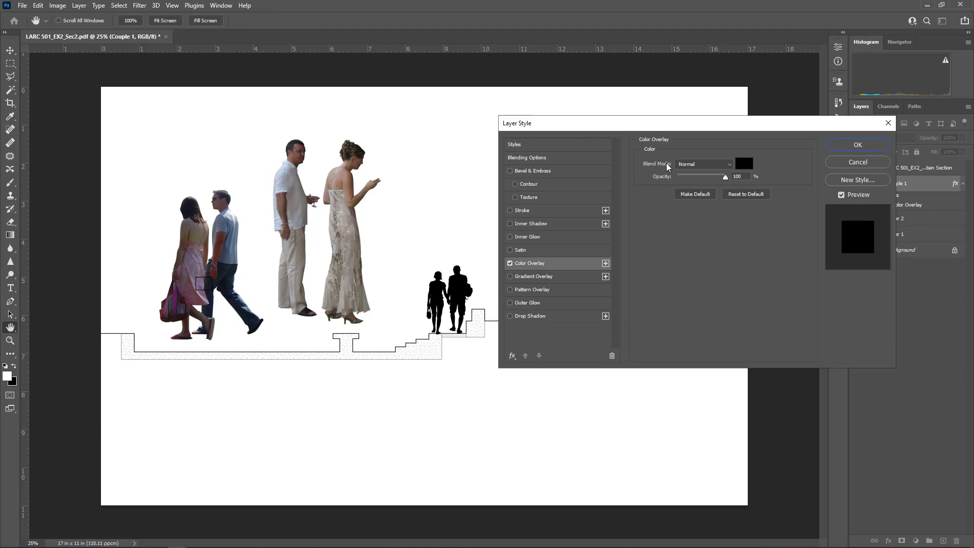
pyautogui.click(690, 165)
pyautogui.click(693, 175)
pyautogui.click(693, 165)
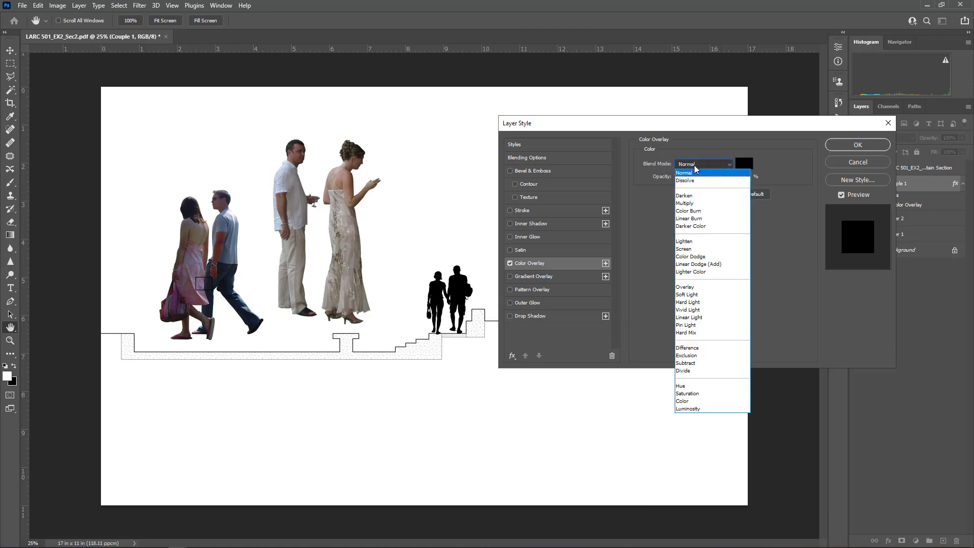
pyautogui.click(693, 166)
pyautogui.click(844, 147)
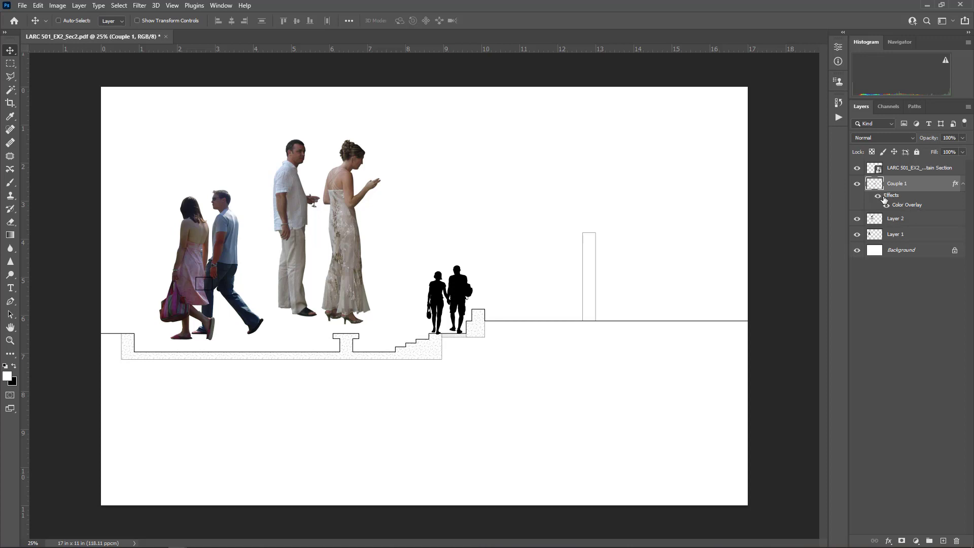
# - Toggle the Color Overlay off and on to compare, then collapse the effects list
pyautogui.click(887, 206)
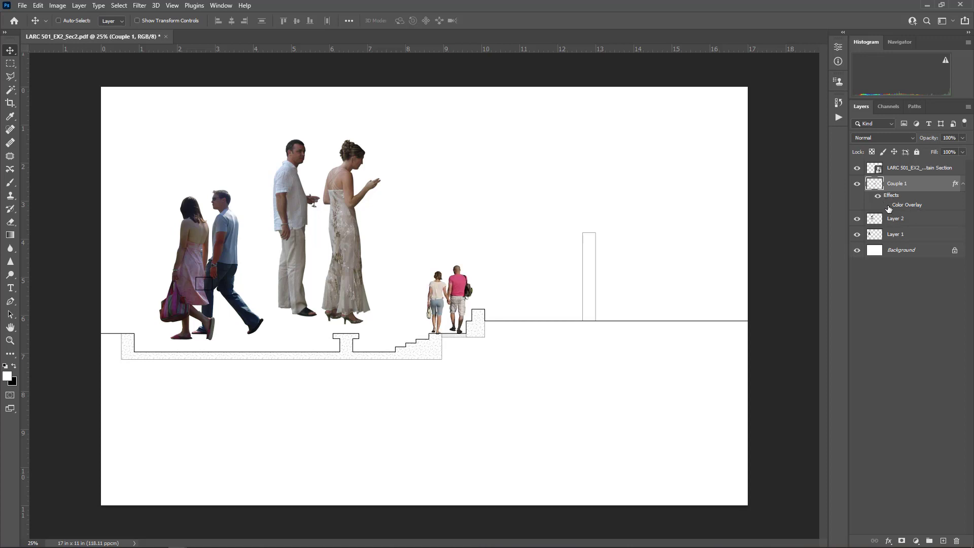
pyautogui.click(888, 205)
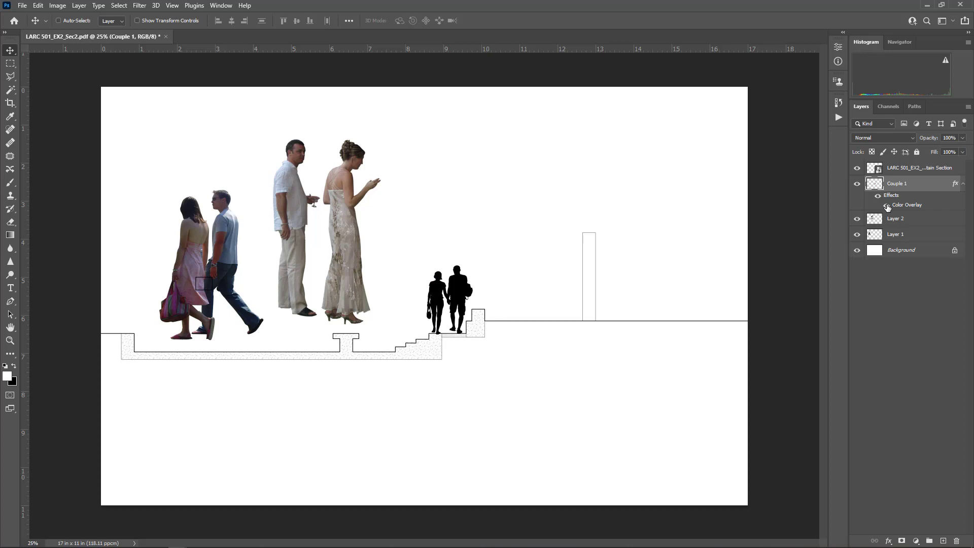
pyautogui.click(887, 205)
pyautogui.click(888, 206)
pyautogui.click(963, 184)
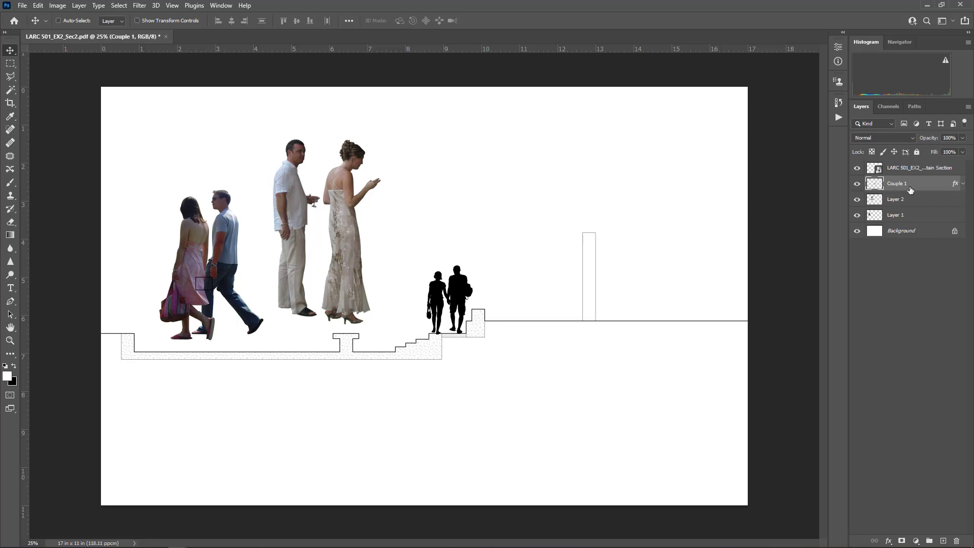
# - Set Couple 1's layer opacity to 45% and adjust its position slightly
pyautogui.moveTo(957, 138); pyautogui.dragTo(941, 137)
pyautogui.write('65')
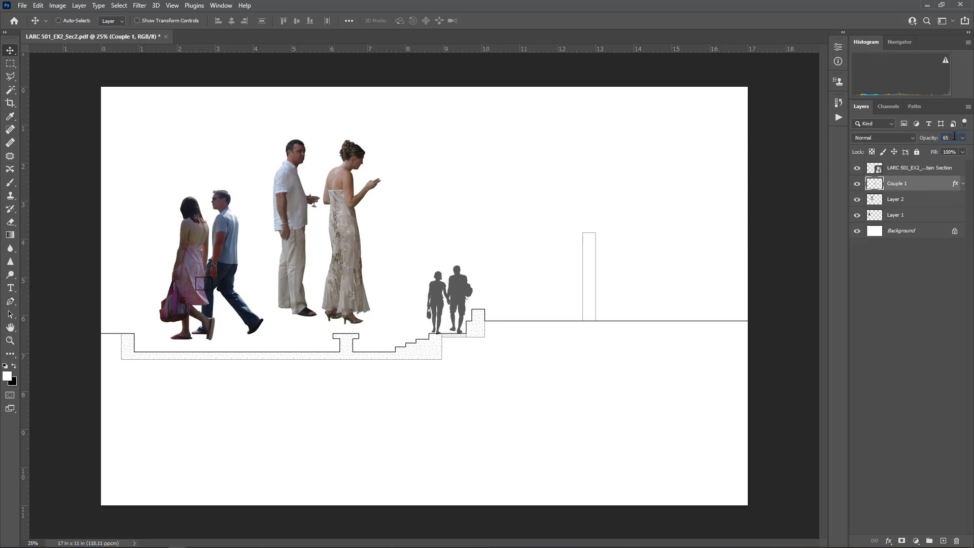
pyautogui.write('45')
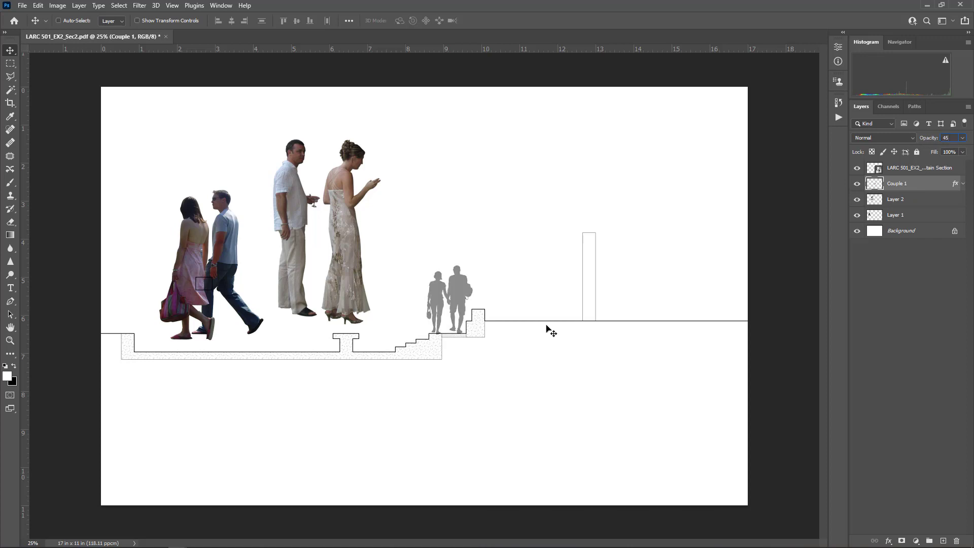
pyautogui.press('Return')
pyautogui.moveTo(460, 308); pyautogui.dragTo(459, 308)
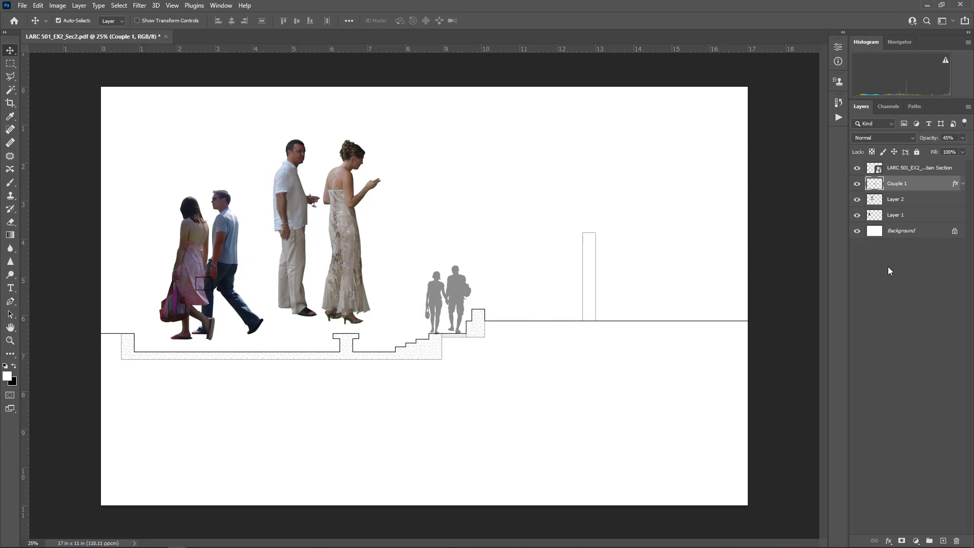
pyautogui.hotkey('ctrl', 'z')
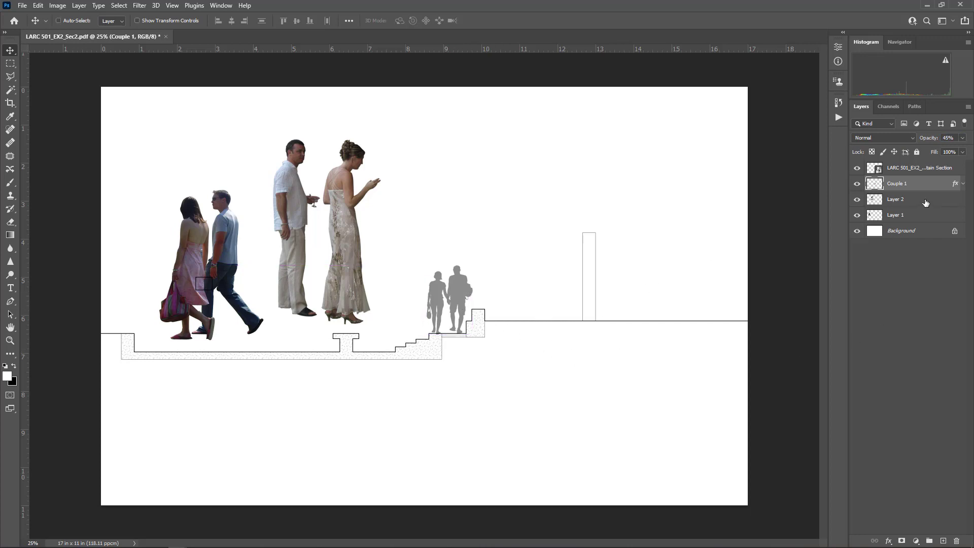
# - Copy Couple 1's layer style and paste it onto Layer 2 and Layer 1
pyautogui.rightClick(902, 185)
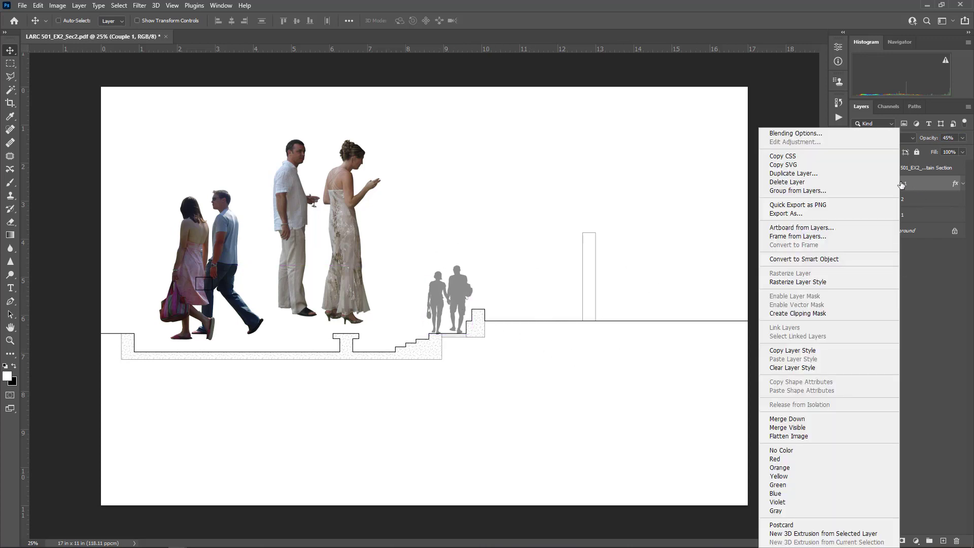
pyautogui.click(799, 349)
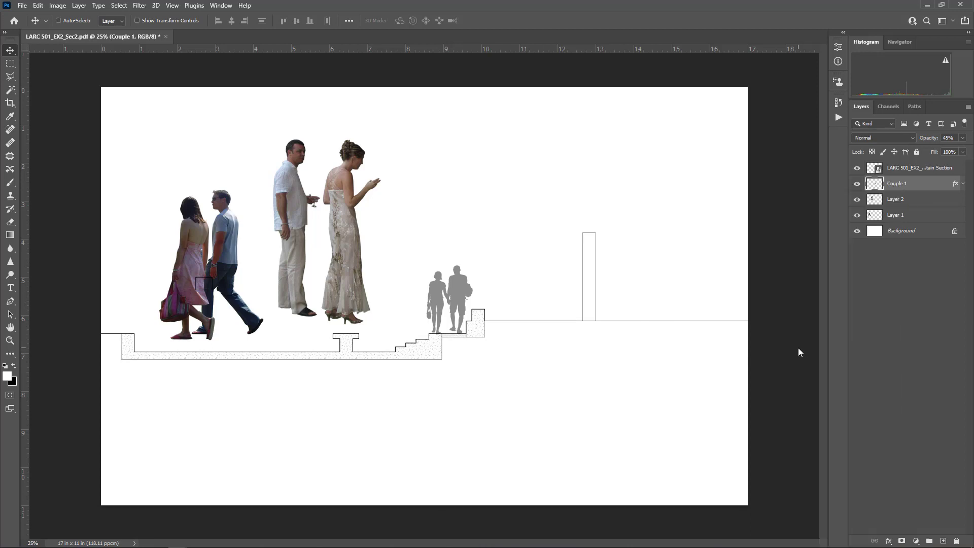
pyautogui.click(901, 201)
pyautogui.keyDown('shift'); pyautogui.click(899, 215); pyautogui.keyUp('shift')
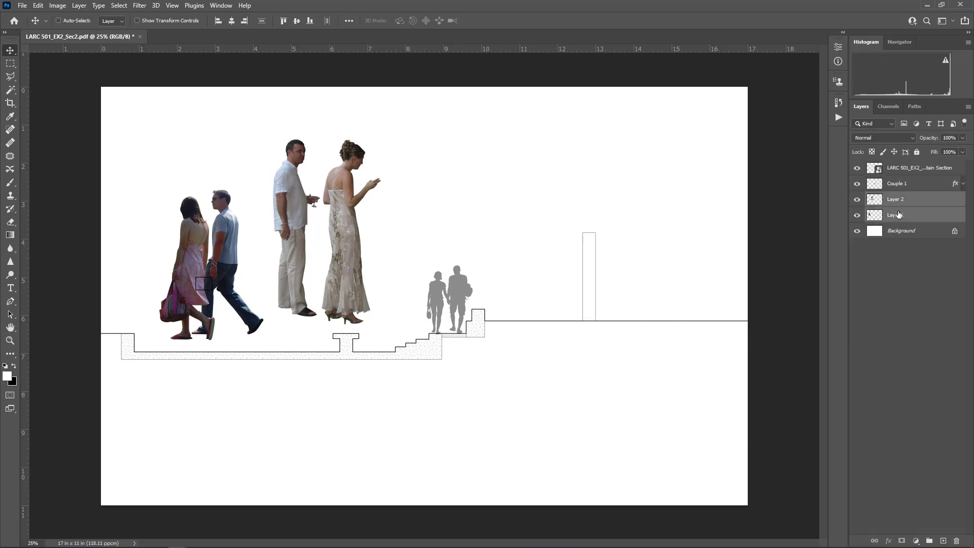
pyautogui.rightClick(899, 216)
pyautogui.click(805, 359)
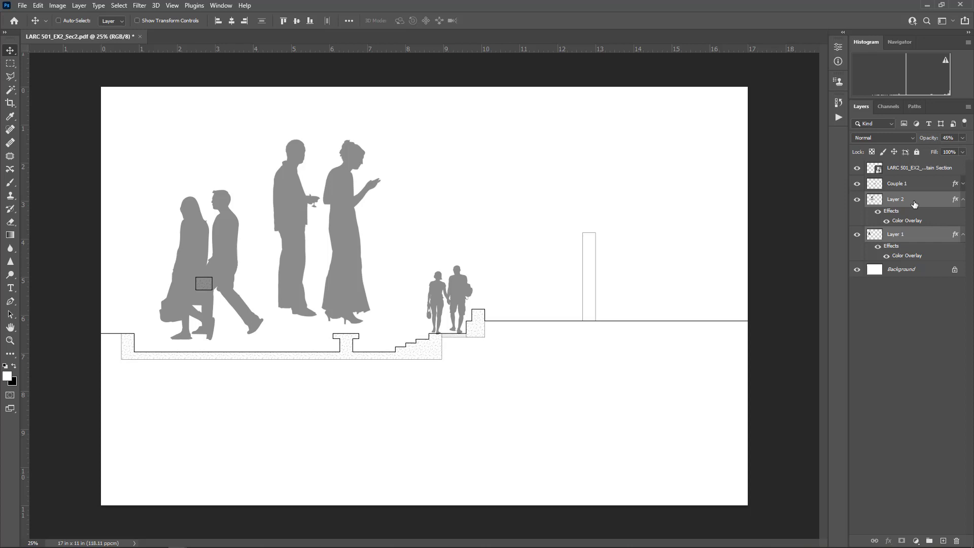
# - Rename Layer 2 to Couple 2 and Layer 1 to Couple 3
pyautogui.doubleClick(898, 199)
pyautogui.write('Couple')
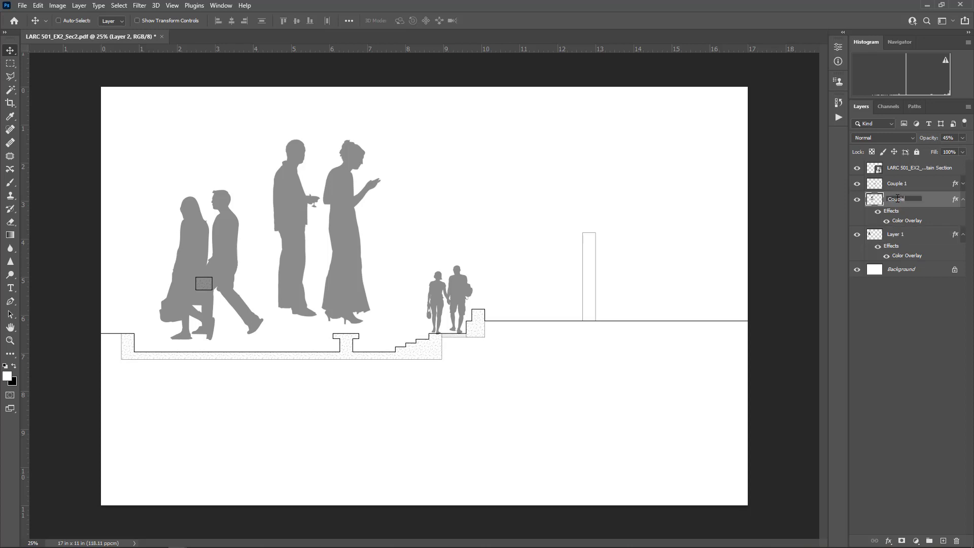
pyautogui.write(' 2')
pyautogui.press('Return')
pyautogui.doubleClick(896, 234)
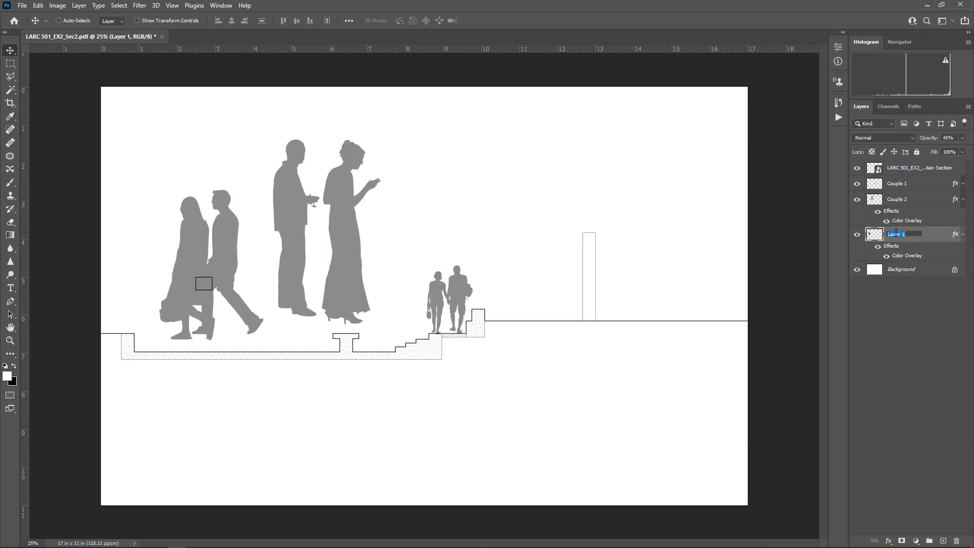
pyautogui.write('Couple 3')
pyautogui.press('Return')
# - Shrink Couple 3 to the small couple's scale and move it right along the ground
pyautogui.click(963, 199)
pyautogui.moveTo(212, 261); pyautogui.dragTo(547, 244)
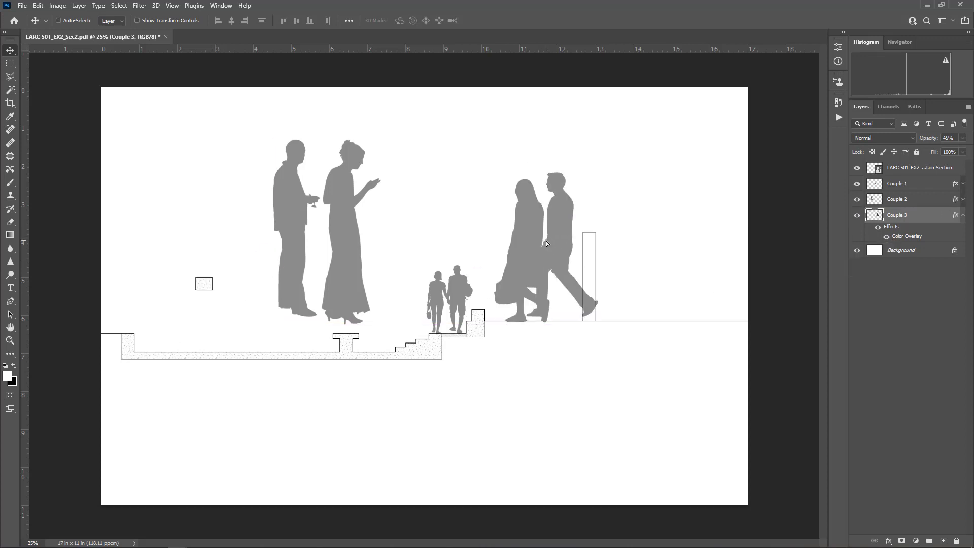
pyautogui.hotkey('ctrl', 't')
pyautogui.moveTo(598, 170); pyautogui.dragTo(536, 257)
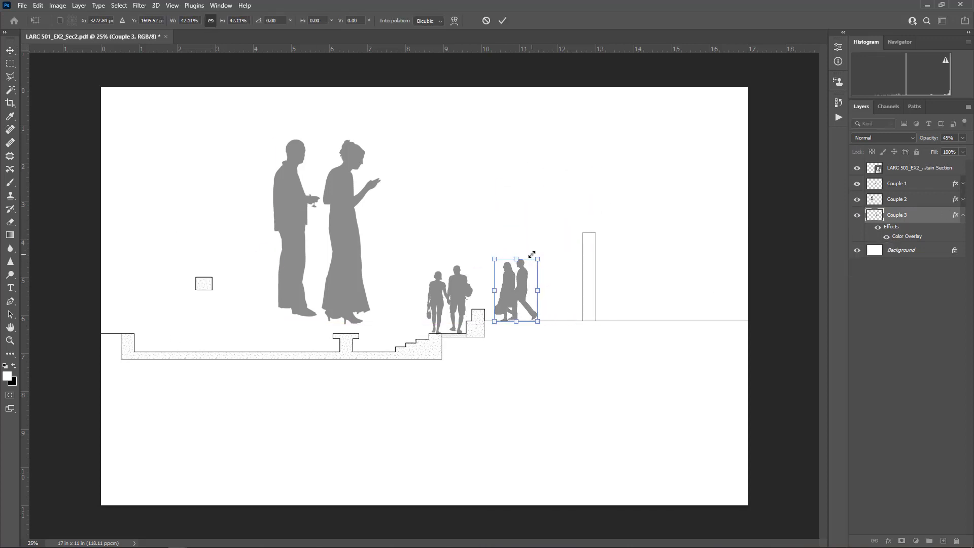
pyautogui.press('Return')
pyautogui.moveTo(549, 300); pyautogui.dragTo(697, 300)
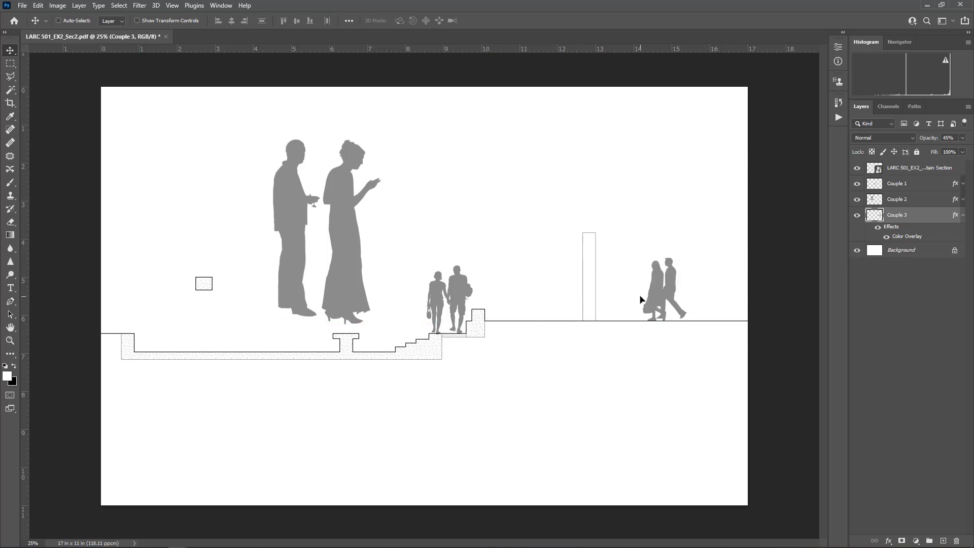
# - Shrink the large Couple 2 and move it to the left end of the section
pyautogui.click(926, 200)
pyautogui.hotkey('ctrl', 't')
pyautogui.moveTo(392, 135); pyautogui.dragTo(314, 258)
pyautogui.press('Return')
pyautogui.moveTo(299, 310); pyautogui.dragTo(127, 317)
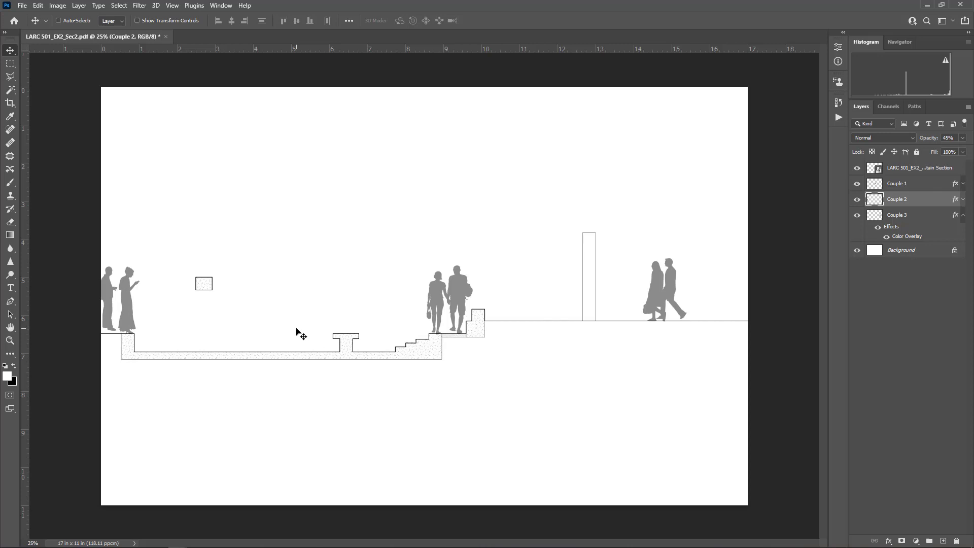
pyautogui.hotkey('shift', 'Left')
pyautogui.click(10, 64)
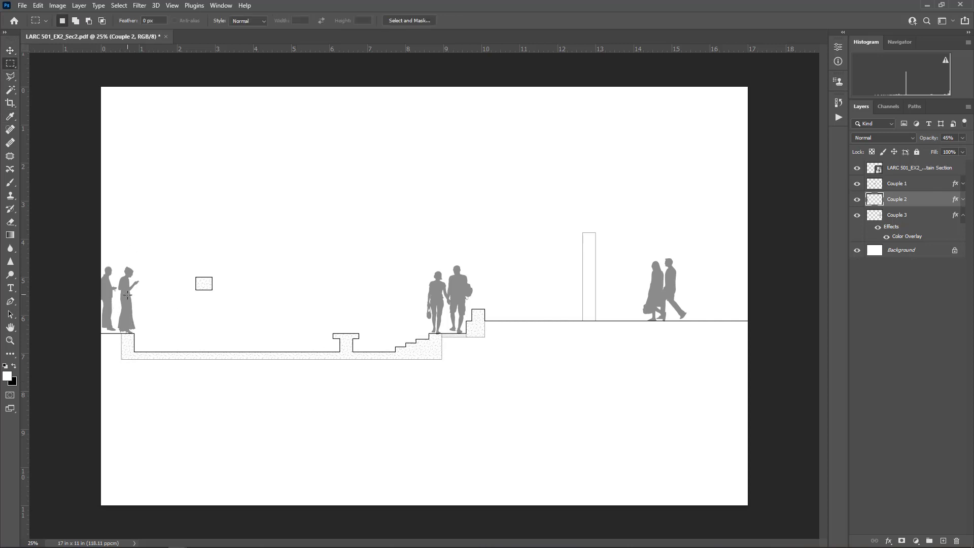
# - Marquee-select the man at the left edge, adjust him, deselect, and seat Couple 2 on the ground line
pyautogui.press('v')
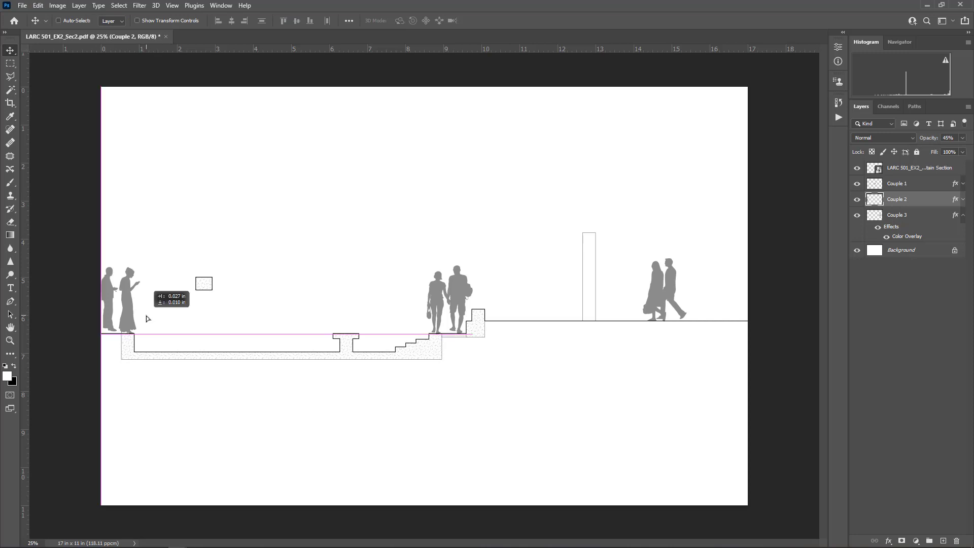
pyautogui.moveTo(146, 315); pyautogui.dragTo(146, 316)
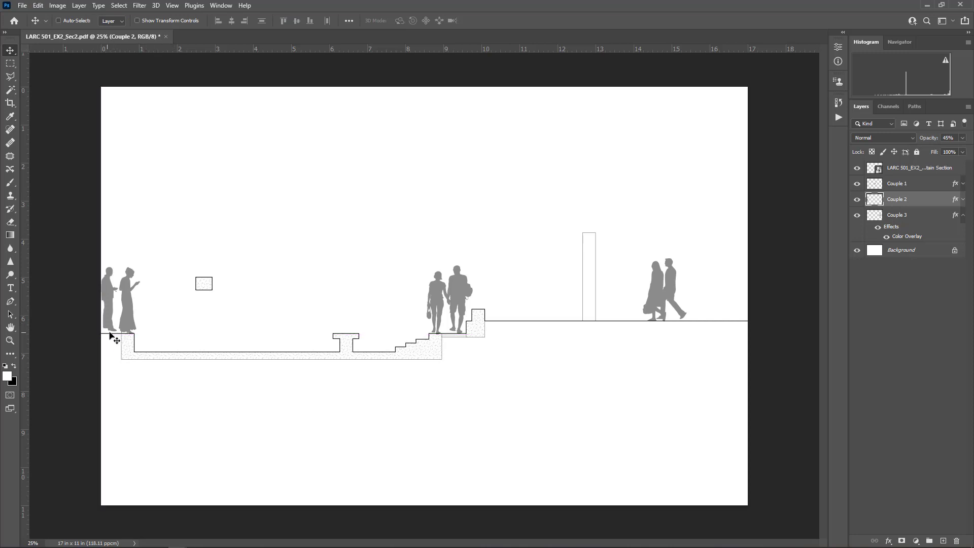
pyautogui.click(10, 64)
pyautogui.moveTo(101, 264); pyautogui.dragTo(119, 337)
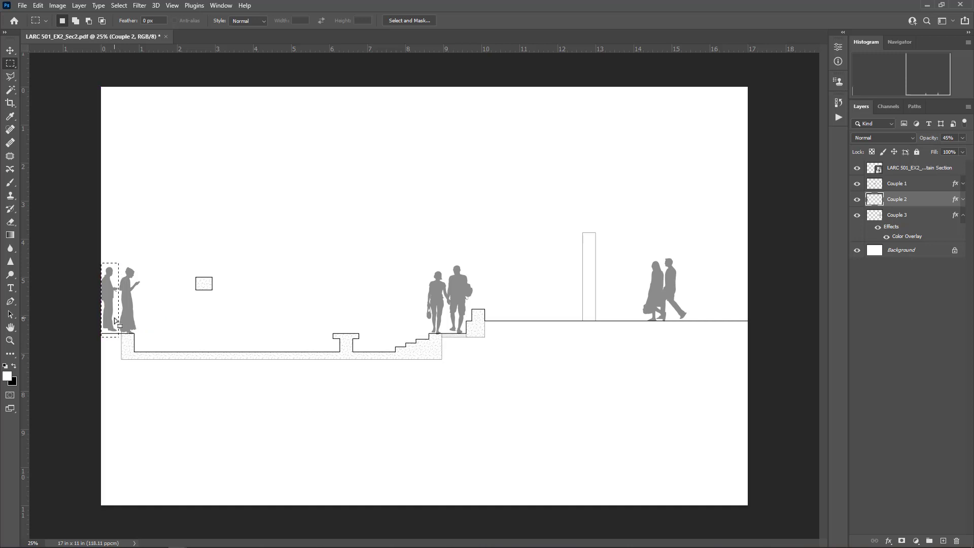
pyautogui.hotkey('shift', 'Down')
pyautogui.hotkey('shift', 'Down')
pyautogui.click(9, 51)
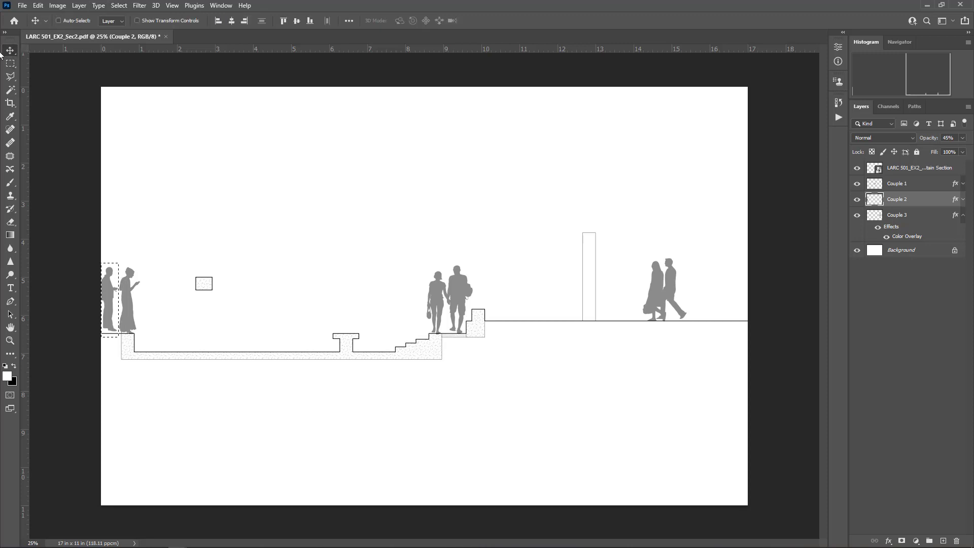
pyautogui.click(108, 324)
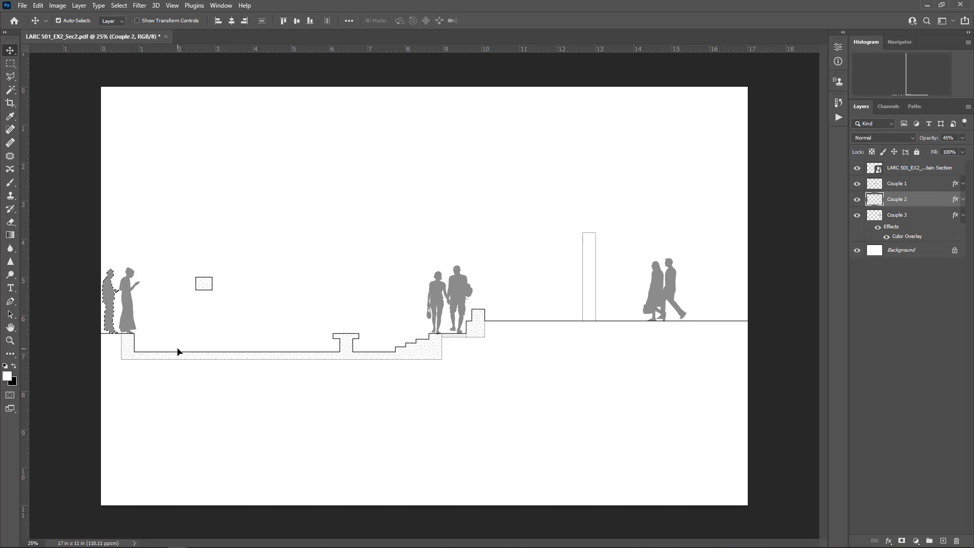
pyautogui.hotkey('ctrl', 'd')
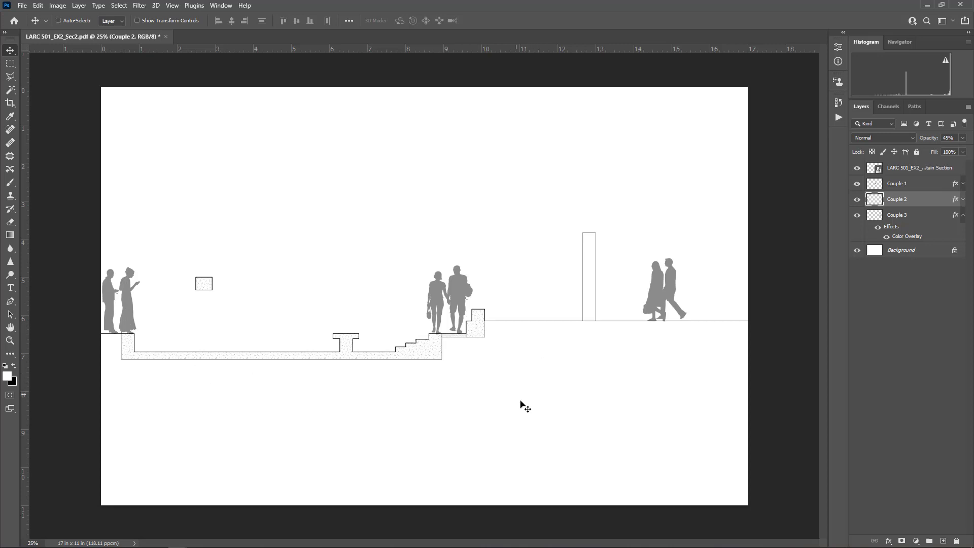
pyautogui.moveTo(134, 322); pyautogui.dragTo(134, 320)
# - In File Explorer, go from 01_Couples up to the Photoshop resources and into Trees
pyautogui.moveTo(113, 543)
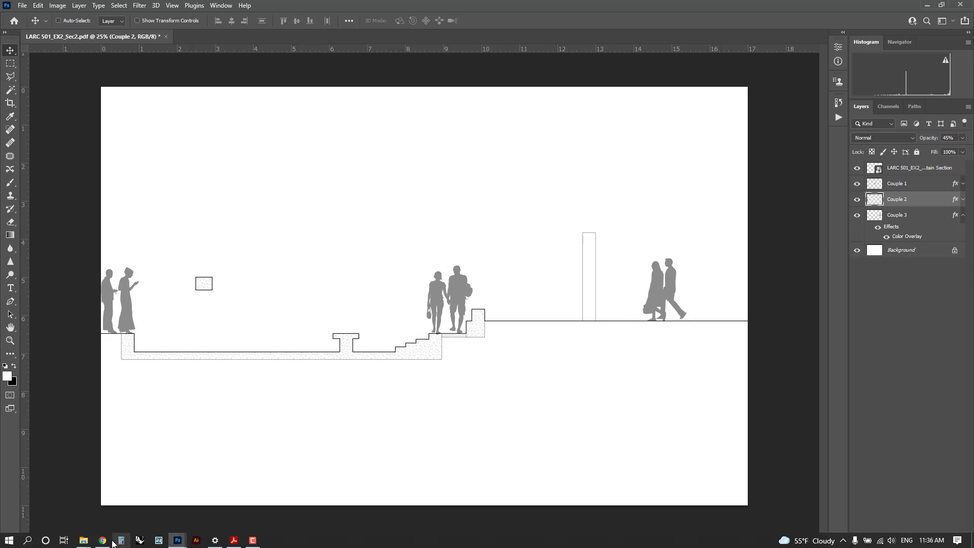
pyautogui.moveTo(84, 540)
pyautogui.click(175, 505)
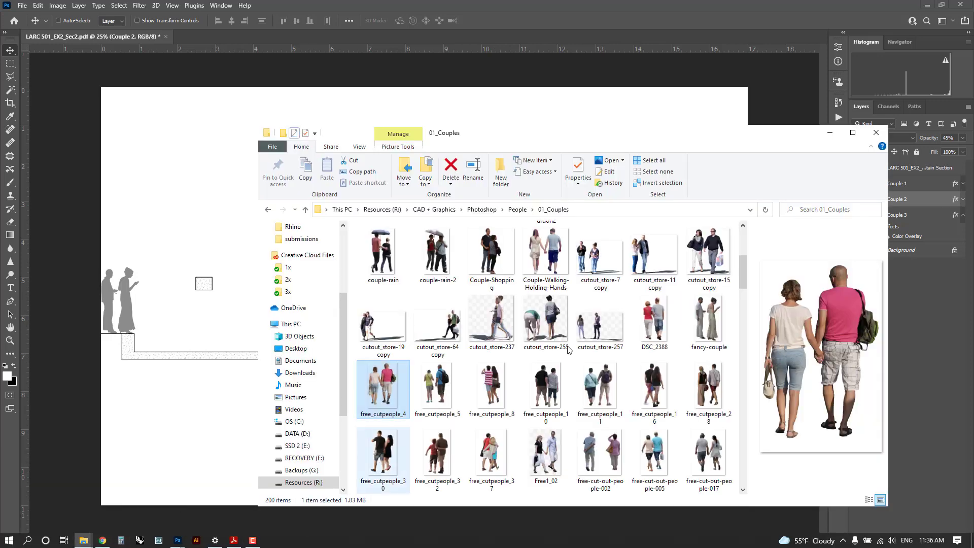
pyautogui.click(518, 210)
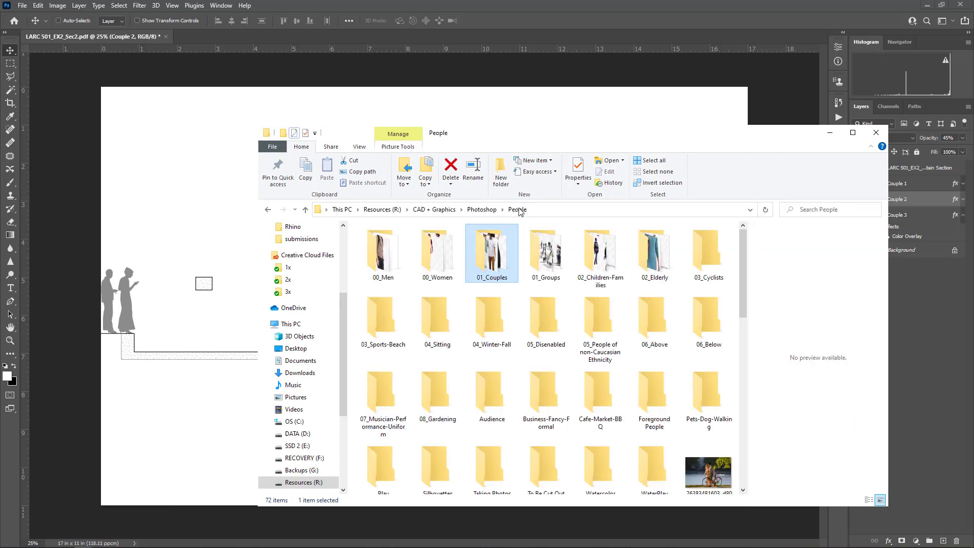
pyautogui.hotkey('alt', 'Up')
pyautogui.doubleClick(552, 358)
pyautogui.scroll(-3, 584, 330)
# - Select trees 01_maple_norway2, 10 and 23 and drag them into Photoshop
pyautogui.click(610, 287)
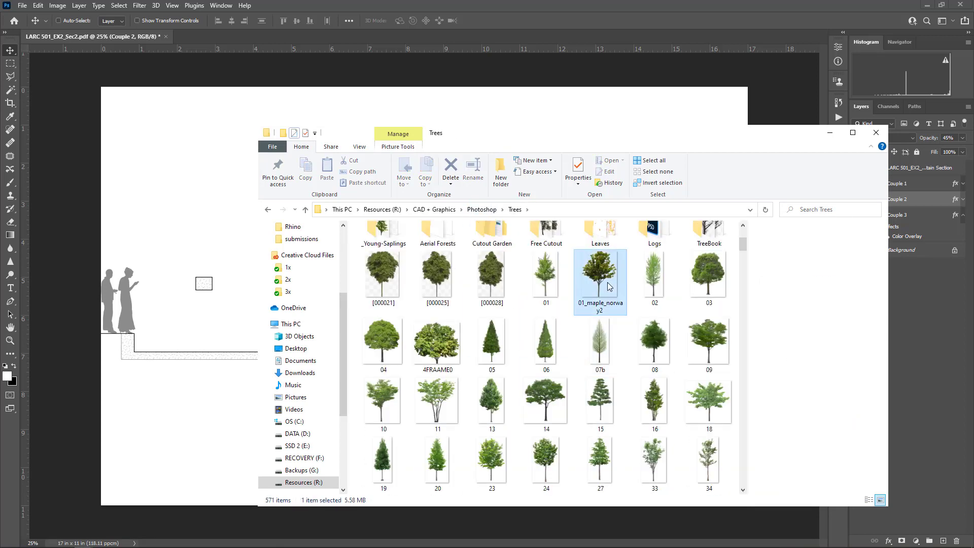
pyautogui.keyDown('ctrl'); pyautogui.click(387, 406); pyautogui.keyUp('ctrl')
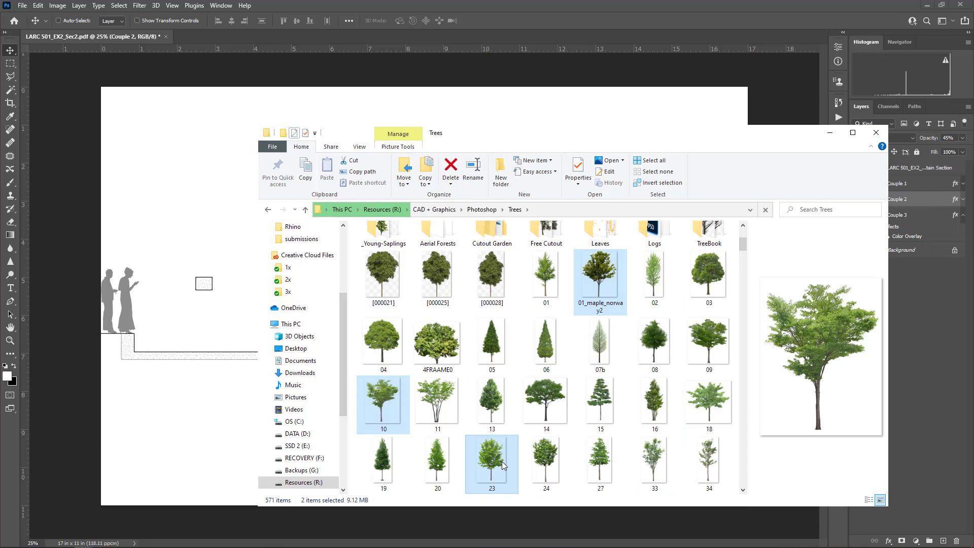
pyautogui.keyDown('ctrl'); pyautogui.click(502, 461); pyautogui.keyUp('ctrl')
pyautogui.moveTo(502, 461); pyautogui.dragTo(513, 37)
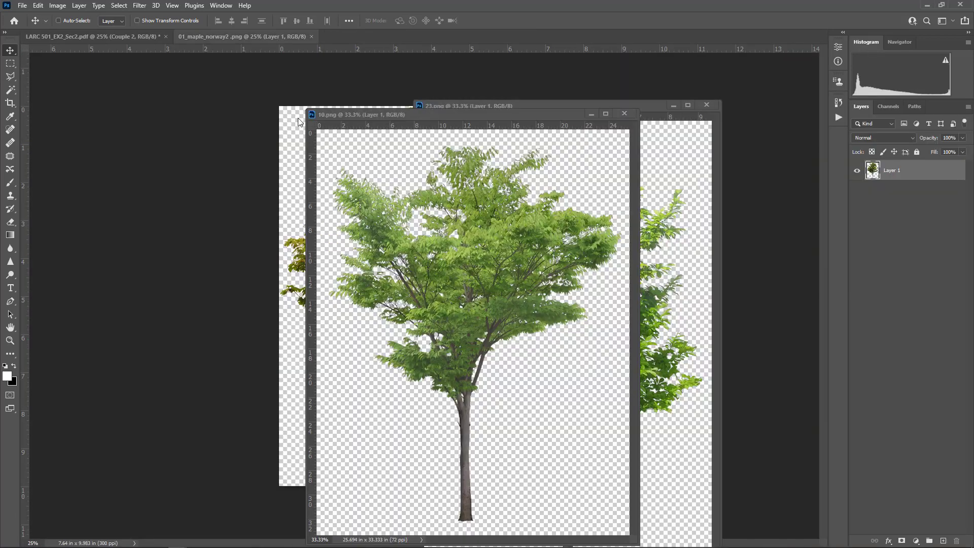
# - Bring the tree cut-outs into the section, close the tree documents, and place the light green tree right of the stairs
pyautogui.hotkey('ctrl', 'w')
pyautogui.moveTo(297, 122); pyautogui.dragTo(563, 147)
pyautogui.hotkey('ctrl', 'w')
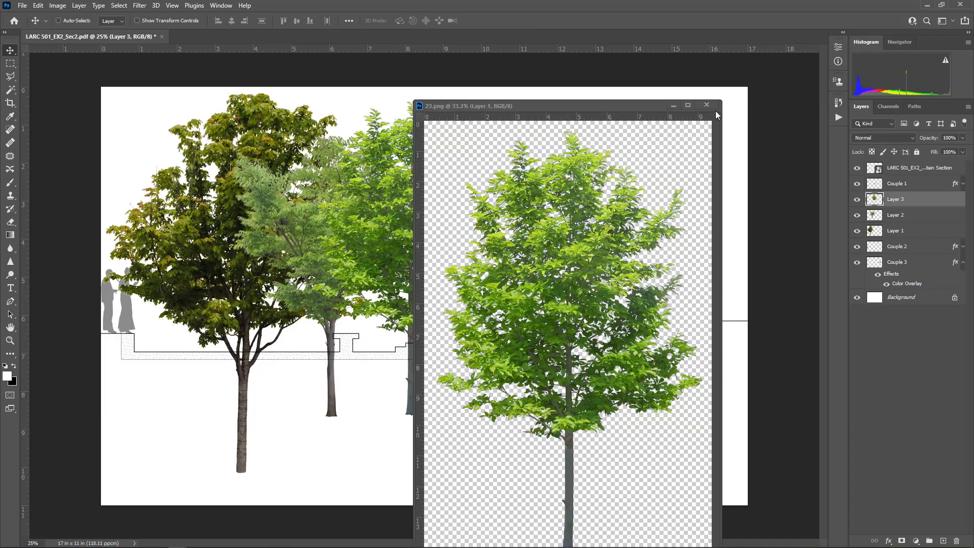
pyautogui.hotkey('ctrl', 'w')
pyautogui.moveTo(418, 409); pyautogui.dragTo(561, 422)
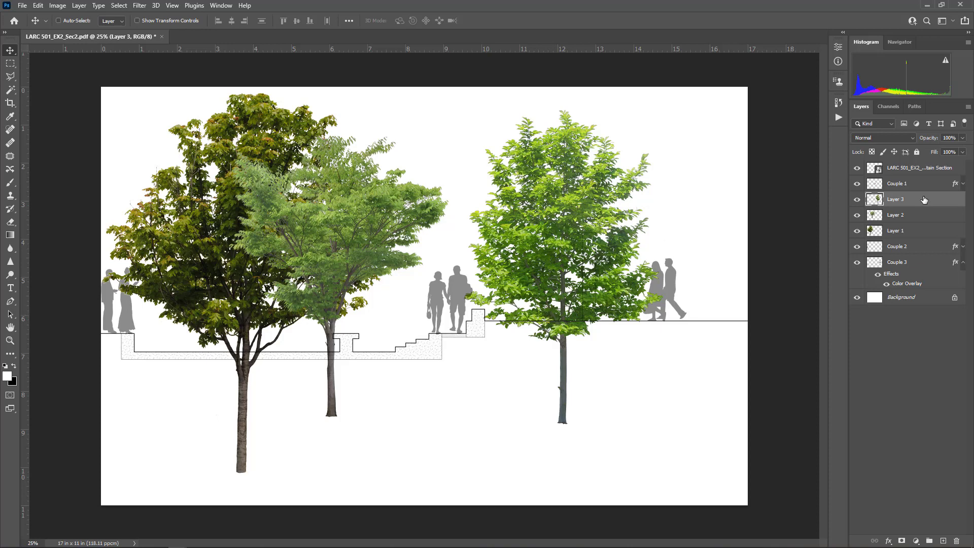
# - Move the three tree layers to the top of the stack and group them as 'Trees'
pyautogui.keyDown('shift'); pyautogui.click(906, 233); pyautogui.keyUp('shift')
pyautogui.moveTo(908, 204); pyautogui.dragTo(905, 170)
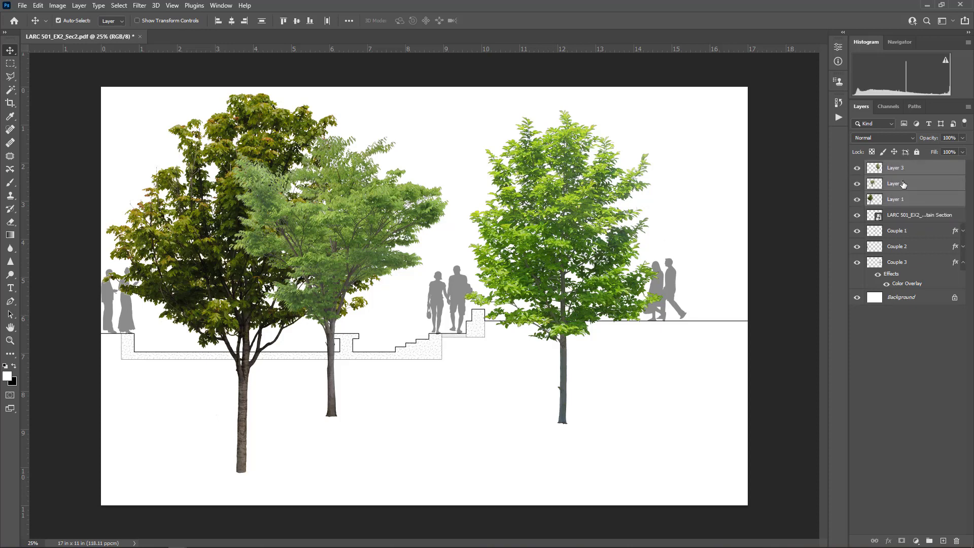
pyautogui.hotkey('ctrl', 'g')
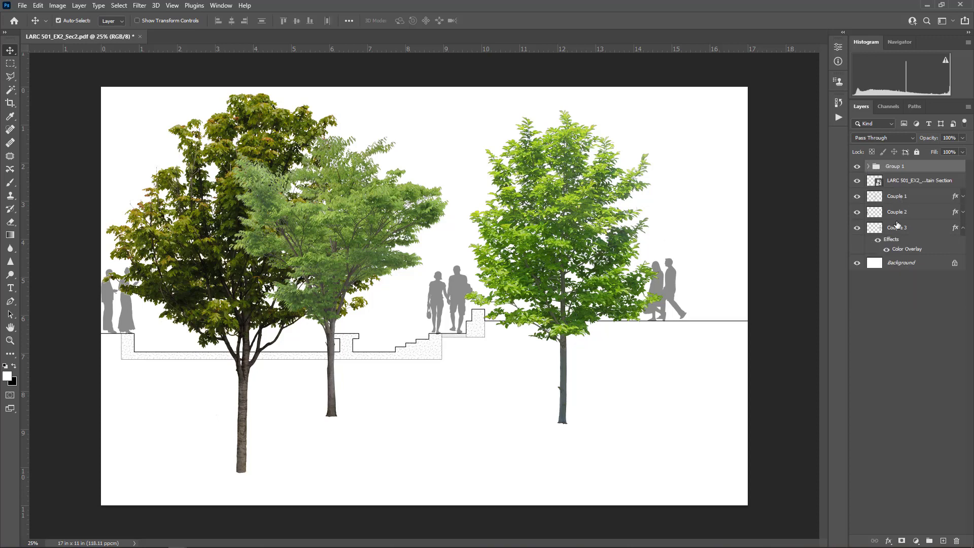
pyautogui.doubleClick(894, 168)
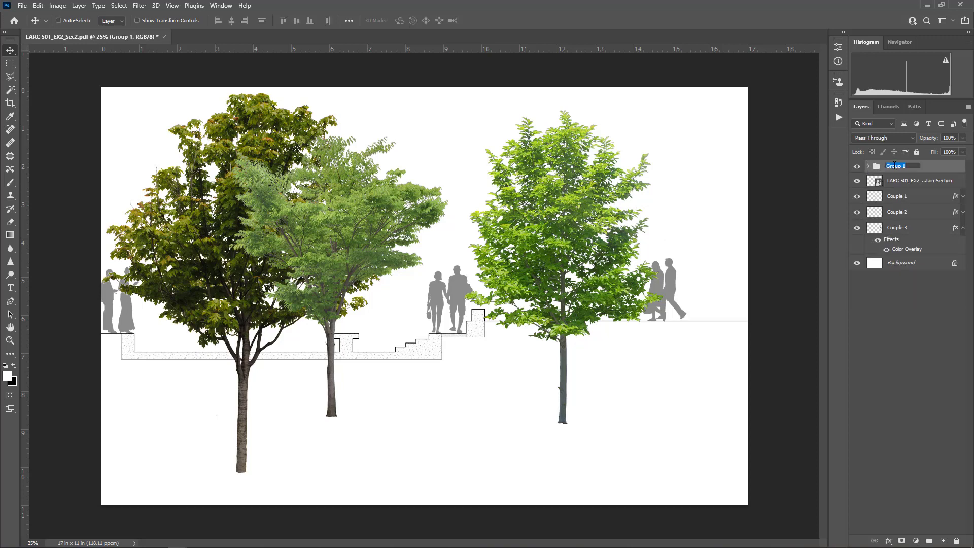
pyautogui.write('Trees')
pyautogui.press('Return')
# - Group Couple 1, Couple 2 and Couple 3 into a group named 'People'
pyautogui.click(896, 198)
pyautogui.keyDown('shift'); pyautogui.click(902, 233); pyautogui.keyUp('shift')
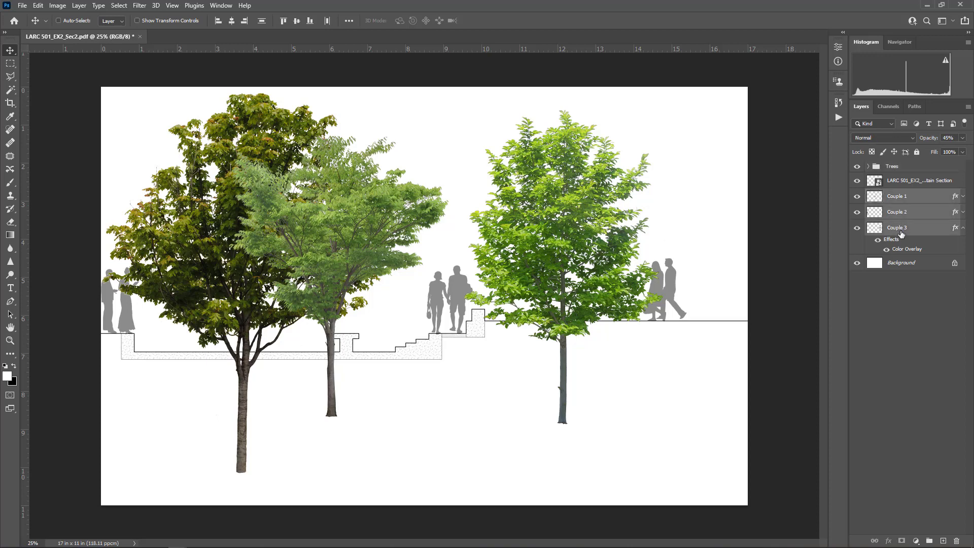
pyautogui.hotkey('ctrl', 'g')
pyautogui.doubleClick(894, 195)
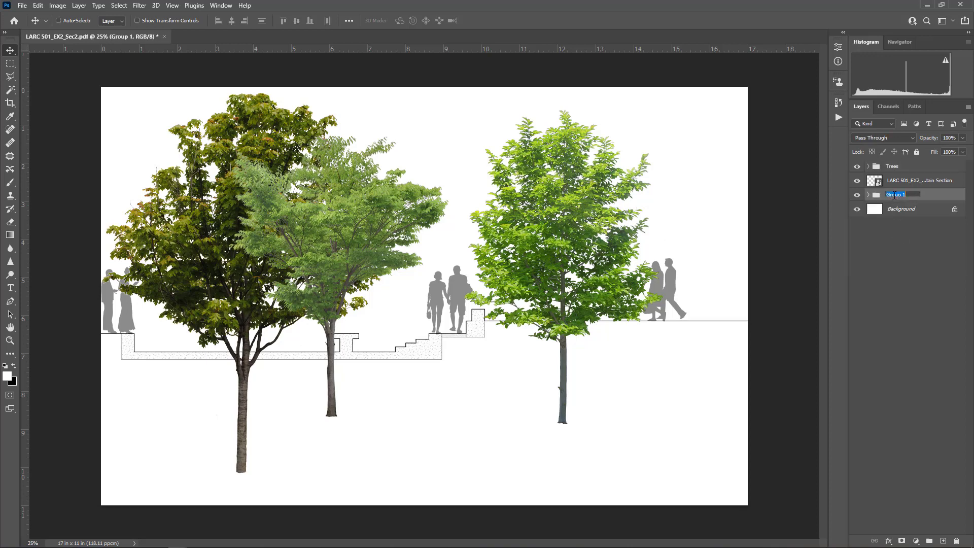
pyautogui.press('Return')
# - Rename the tree layers 'Tree 1', 'Tree 2', 'Tree 3' and hide Tree 2 and Tree 3
pyautogui.click(876, 167)
pyautogui.click(868, 166)
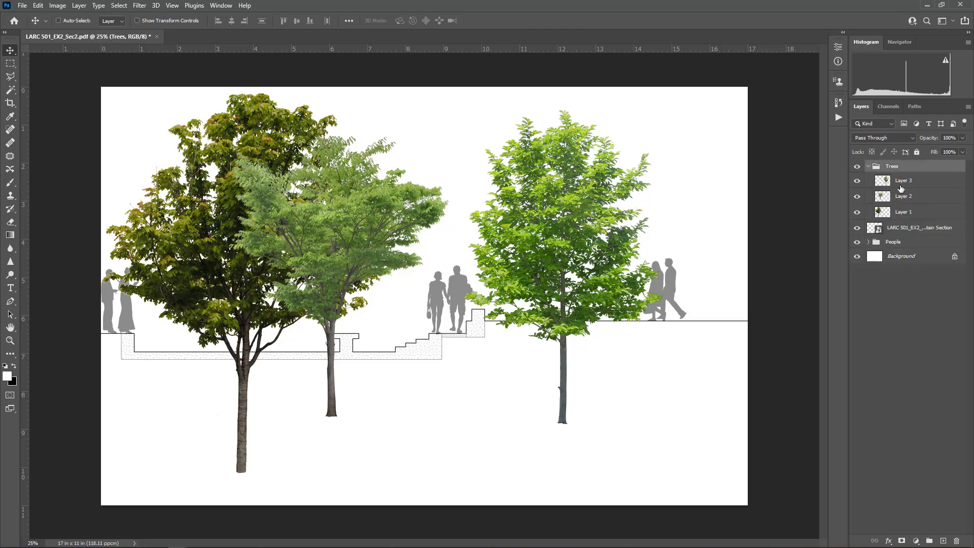
pyautogui.doubleClick(902, 180)
pyautogui.write('Tree 1')
pyautogui.press('Tab')
pyautogui.write('Tree 2')
pyautogui.press('Tab')
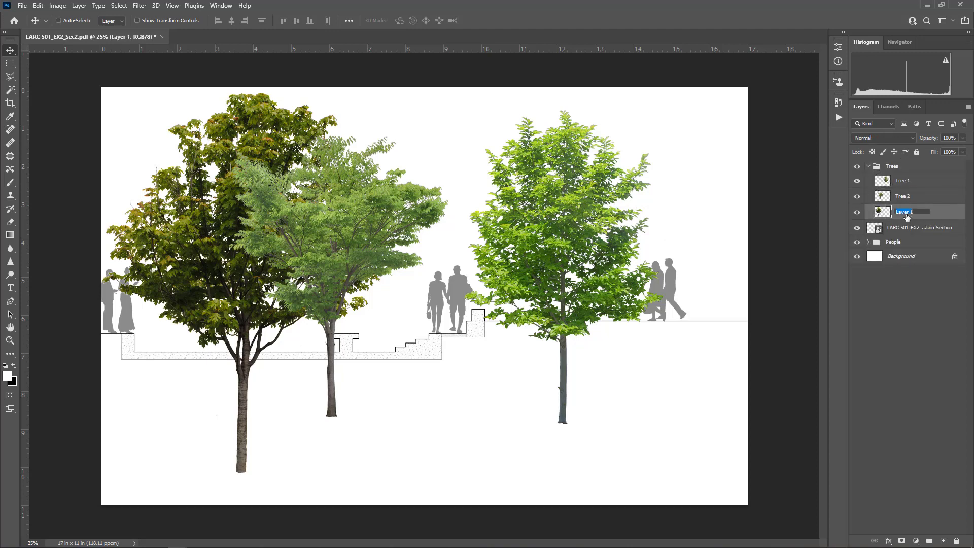
pyautogui.write('Tree 3')
pyautogui.press('Return')
pyautogui.moveTo(857, 197); pyautogui.dragTo(857, 213)
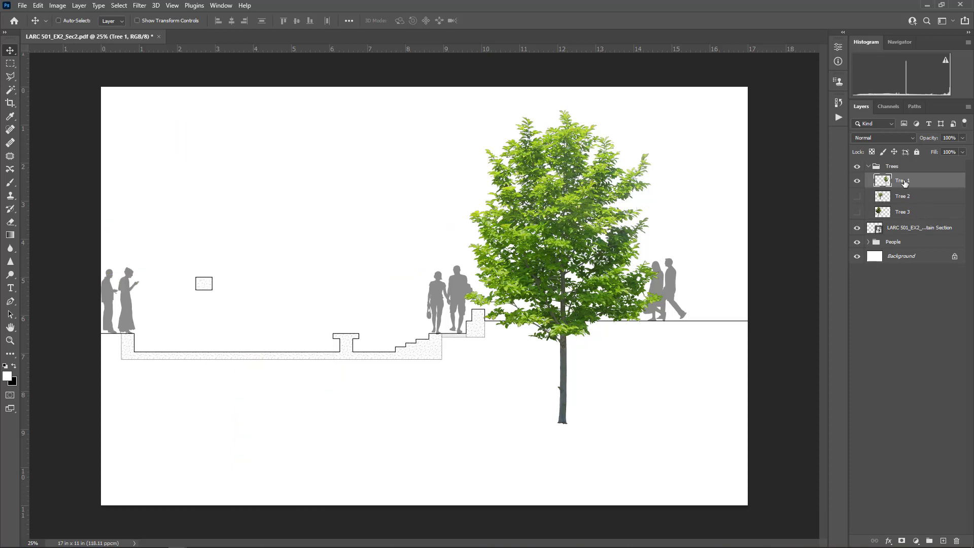
# - Move Tree 1 lower left, desaturate it to grey, and set its opacity to 50%
pyautogui.moveTo(552, 223); pyautogui.dragTo(512, 245)
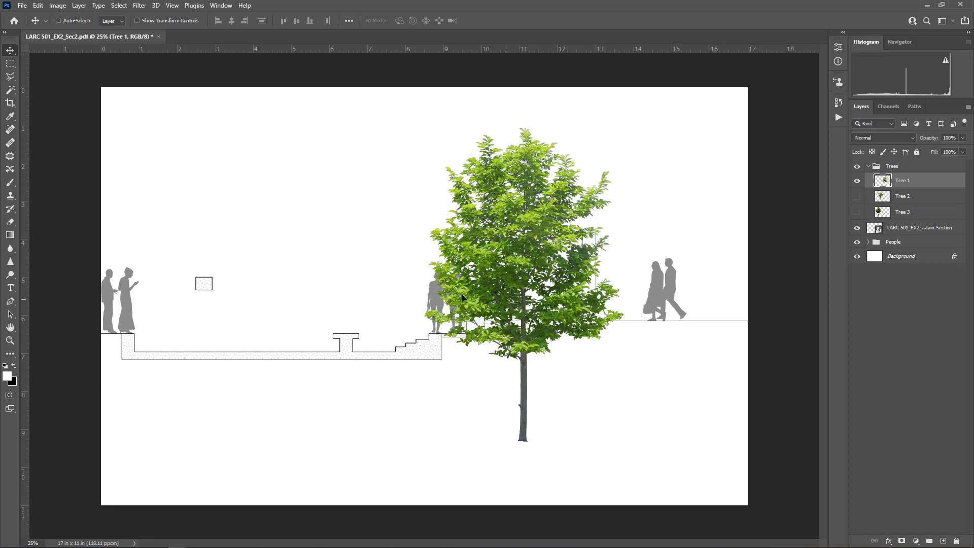
pyautogui.moveTo(523, 243)
pyautogui.mouseDown()
pyautogui.moveTo(467, 254)
pyautogui.moveTo(516, 243)
pyautogui.mouseUp()
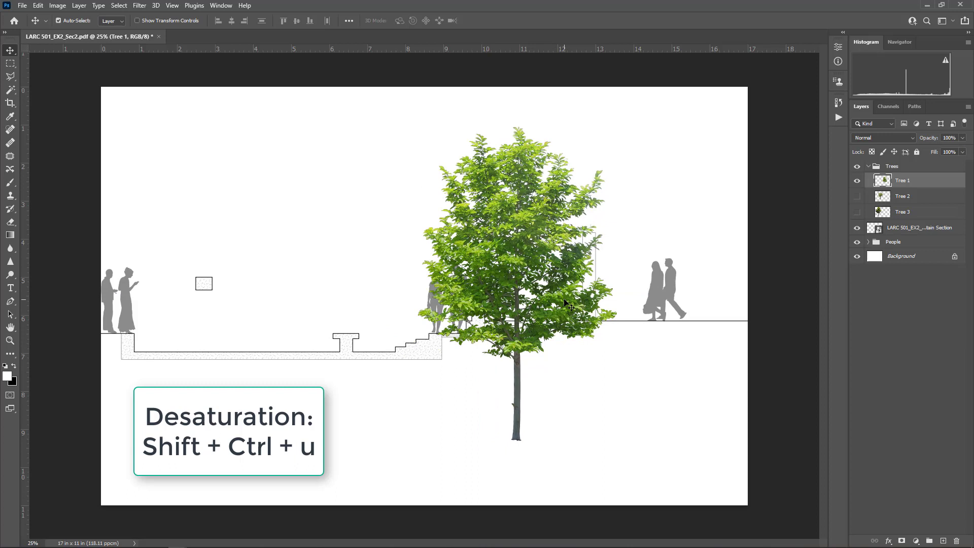
pyautogui.hotkey('shift', 'ctrl', 'u')
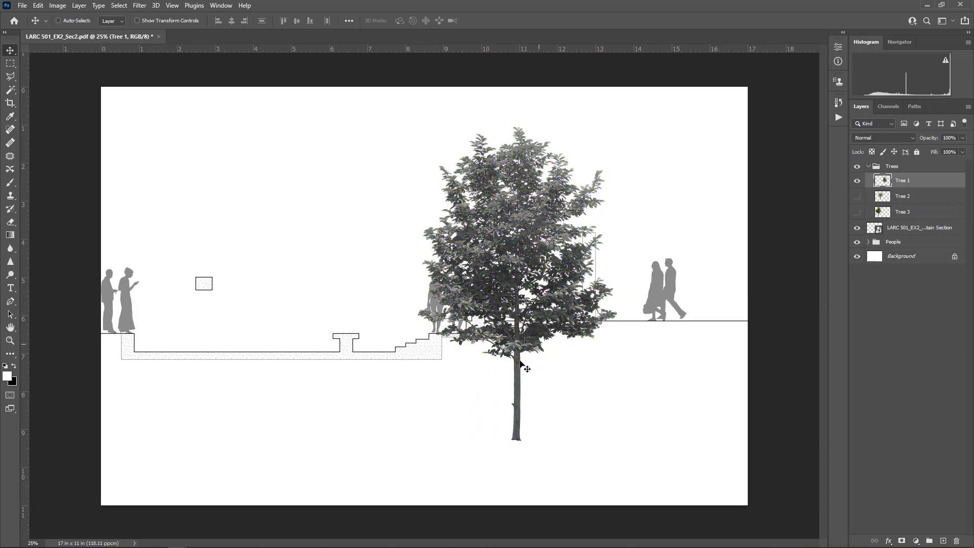
pyautogui.moveTo(506, 303)
pyautogui.mouseDown()
pyautogui.moveTo(477, 307)
pyautogui.moveTo(488, 300)
pyautogui.mouseUp()
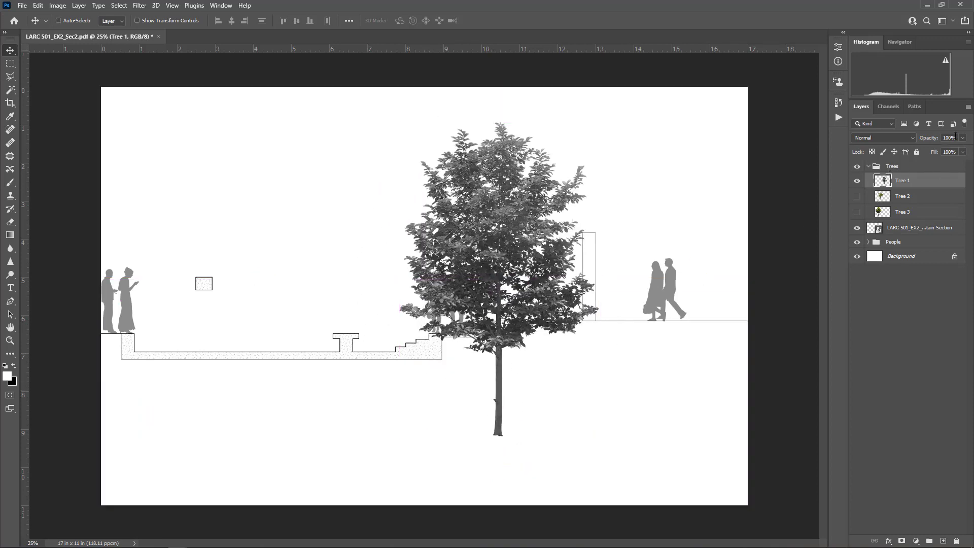
pyautogui.write('50')
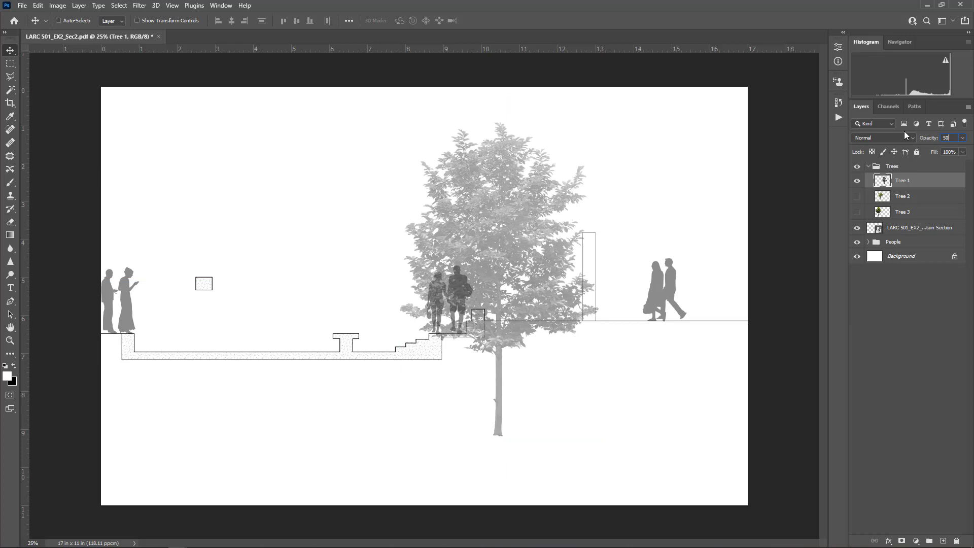
# - Rescale Tree 1 and stand its trunk on the ground line beside the tall post
pyautogui.moveTo(513, 431); pyautogui.dragTo(573, 412)
pyautogui.hotkey('ctrl', 't')
pyautogui.moveTo(672, 102); pyautogui.dragTo(601, 214)
pyautogui.press('Return')
pyautogui.moveTo(536, 414); pyautogui.dragTo(591, 320)
pyautogui.hotkey('ctrl', 't')
pyautogui.moveTo(528, 124); pyautogui.dragTo(471, 41)
pyautogui.press('Return')
pyautogui.moveTo(579, 273); pyautogui.dragTo(609, 275)
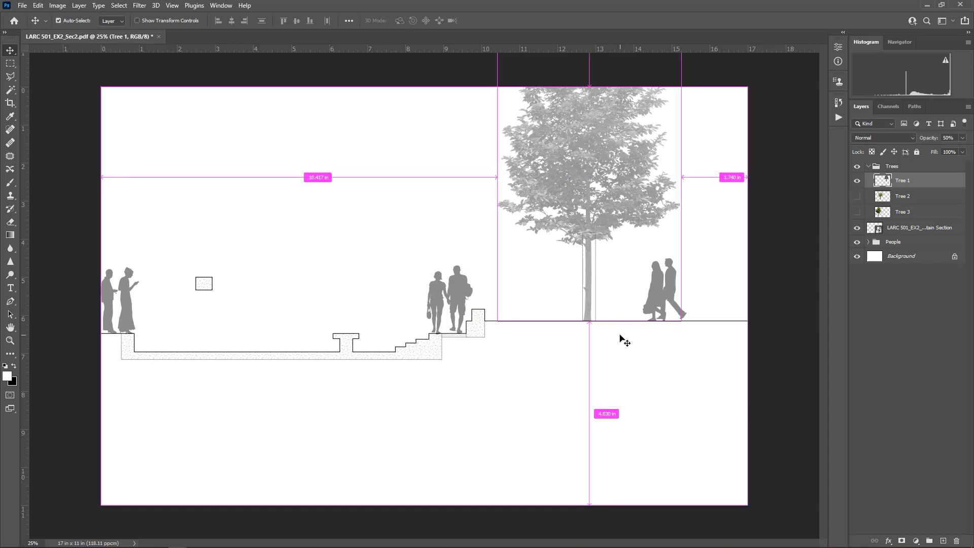
# - Undo Tree 1's last two transforms and lower its saturation to -80 in Hue/Saturation
pyautogui.hotkey('ctrl', 'z')
pyautogui.hotkey('ctrl', 'z')
pyautogui.hotkey('ctrl', 'z')
pyautogui.hotkey('ctrl', 'z')
pyautogui.hotkey('ctrl', 'z')
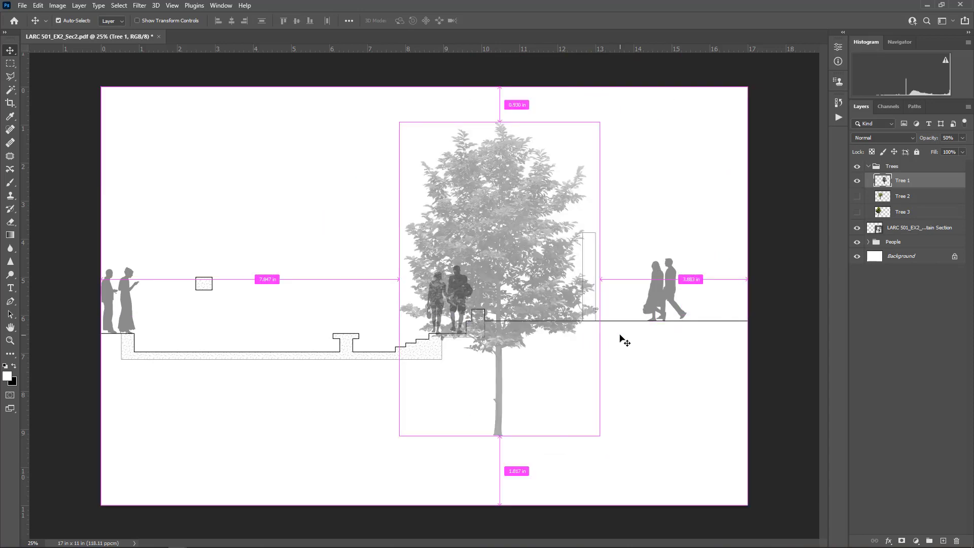
pyautogui.hotkey('ctrl', 'z')
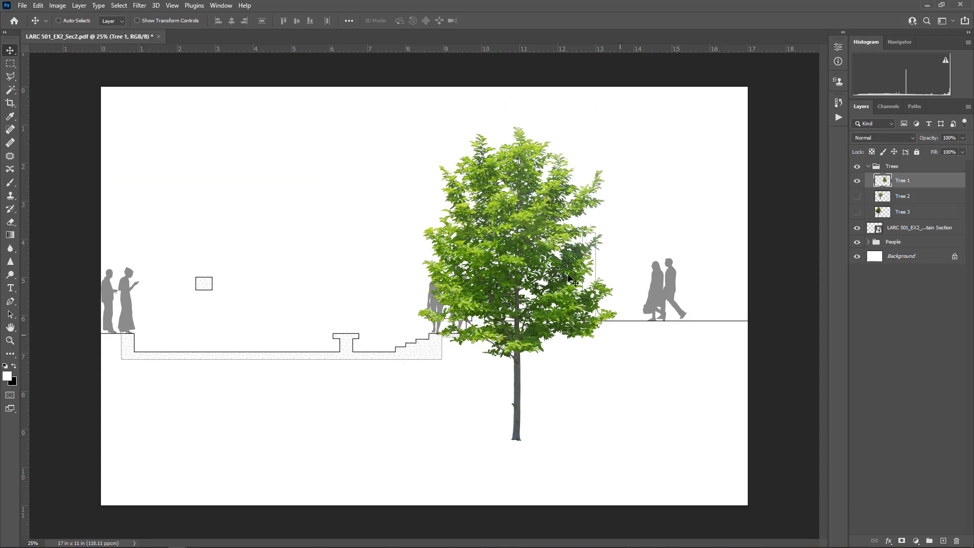
pyautogui.press('ctrl')
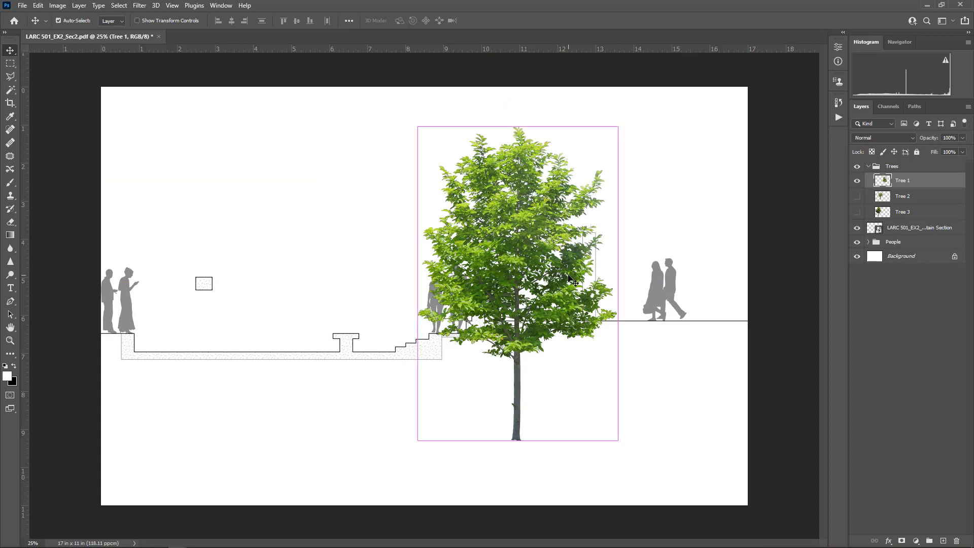
pyautogui.hotkey('ctrl', 'alt', 'u')
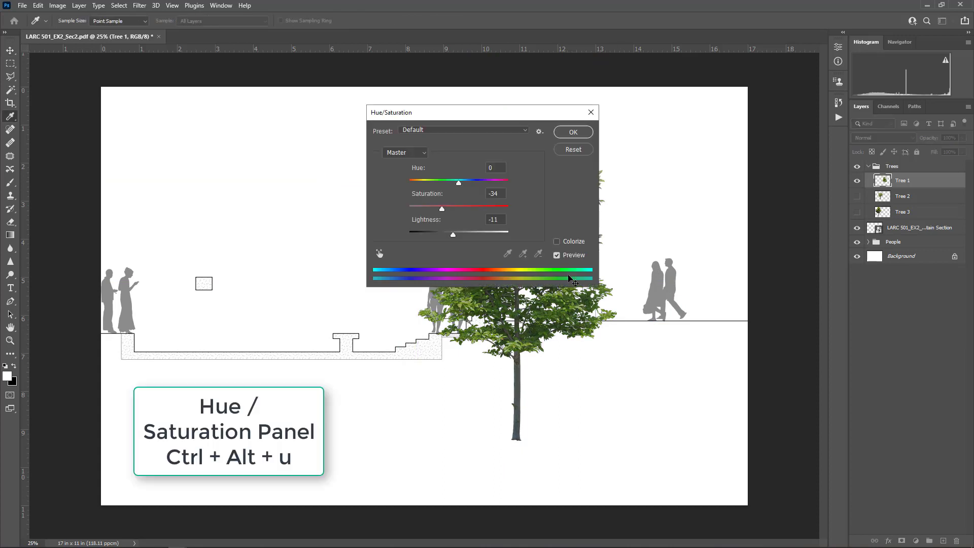
pyautogui.moveTo(426, 113); pyautogui.dragTo(228, 138)
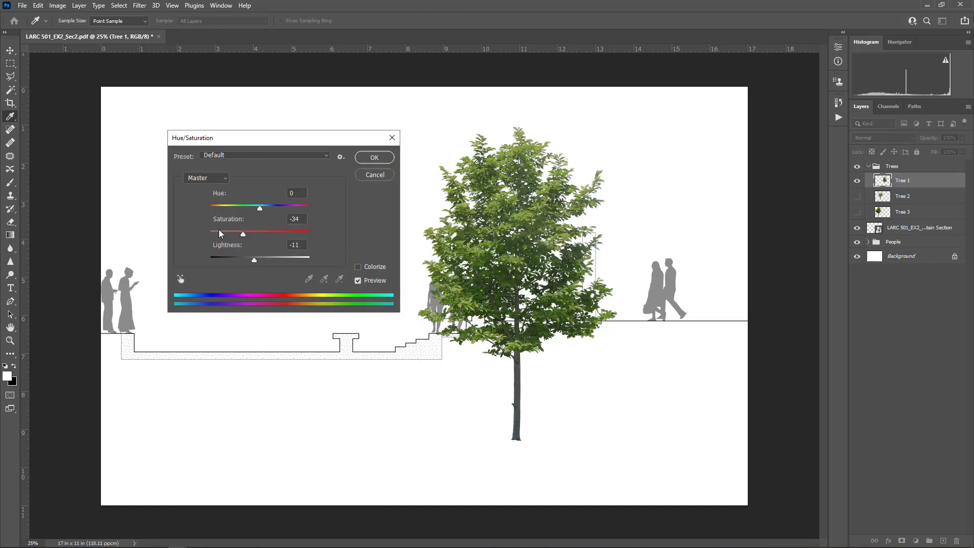
pyautogui.moveTo(242, 236); pyautogui.dragTo(225, 236)
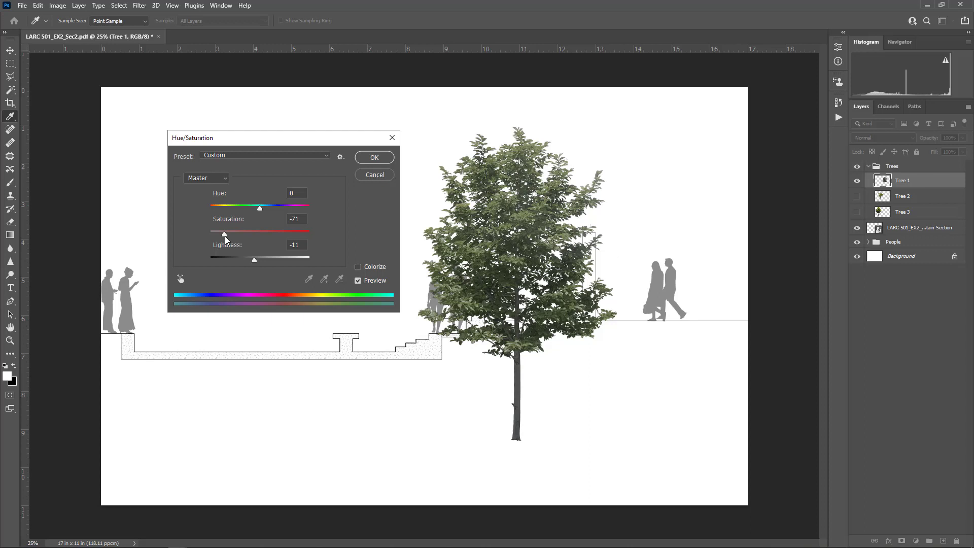
pyautogui.moveTo(224, 236); pyautogui.dragTo(220, 236)
# - Colorize Tree 1 with hue about 323 and saturation about 22, then apply it
pyautogui.click(357, 267)
pyautogui.moveTo(239, 208); pyautogui.dragTo(225, 233)
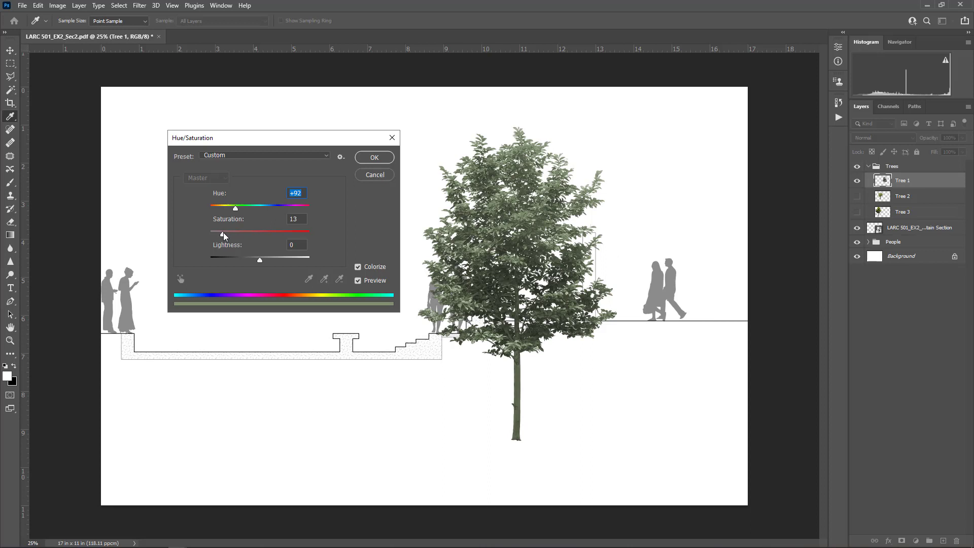
pyautogui.moveTo(221, 233); pyautogui.dragTo(273, 205)
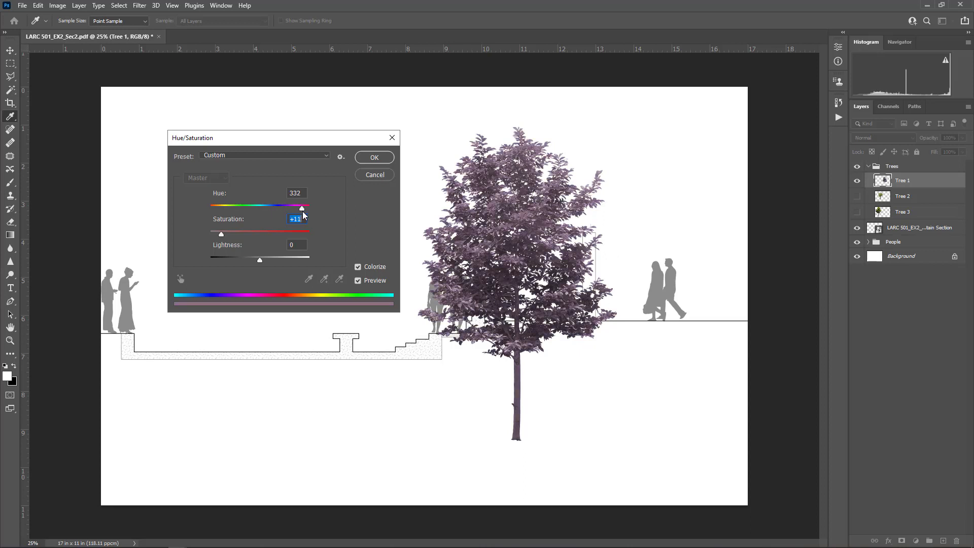
pyautogui.moveTo(300, 211); pyautogui.dragTo(301, 211)
pyautogui.moveTo(227, 234); pyautogui.dragTo(238, 233)
pyautogui.click(377, 158)
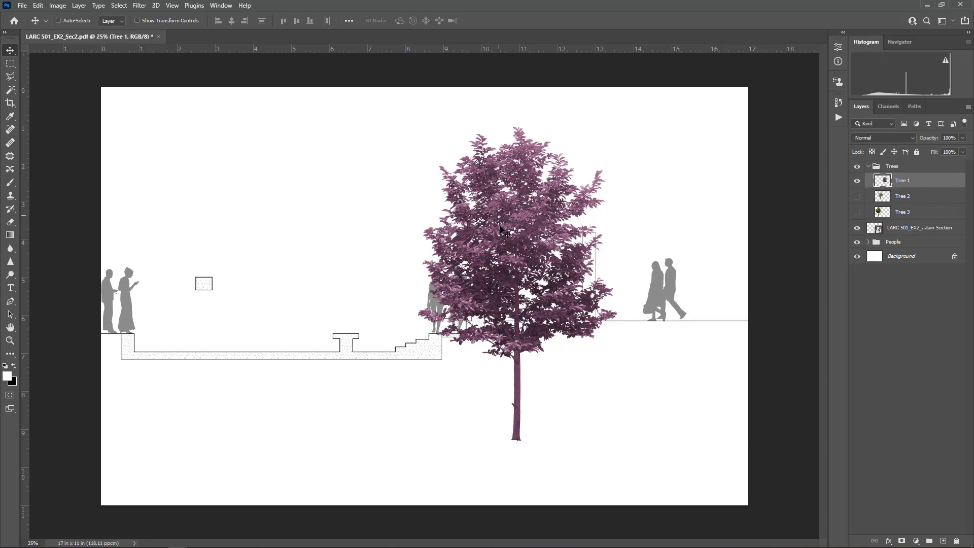
# - Nudge the purple tree right, show Tree 2, and give it a pink #f13bc8 Color Overlay
pyautogui.moveTo(491, 261)
pyautogui.mouseDown()
pyautogui.moveTo(530, 263)
pyautogui.moveTo(508, 262)
pyautogui.mouseUp()
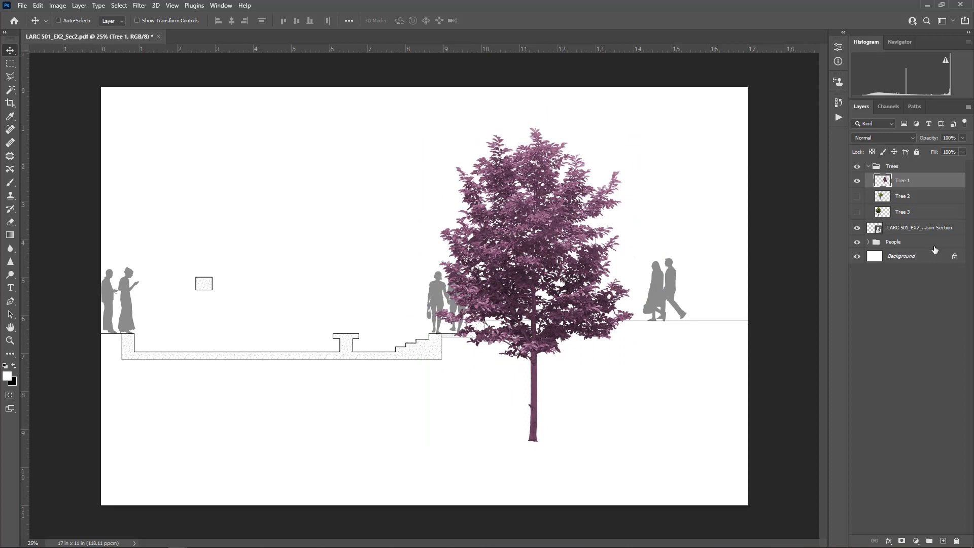
pyautogui.click(857, 196)
pyautogui.click(950, 204)
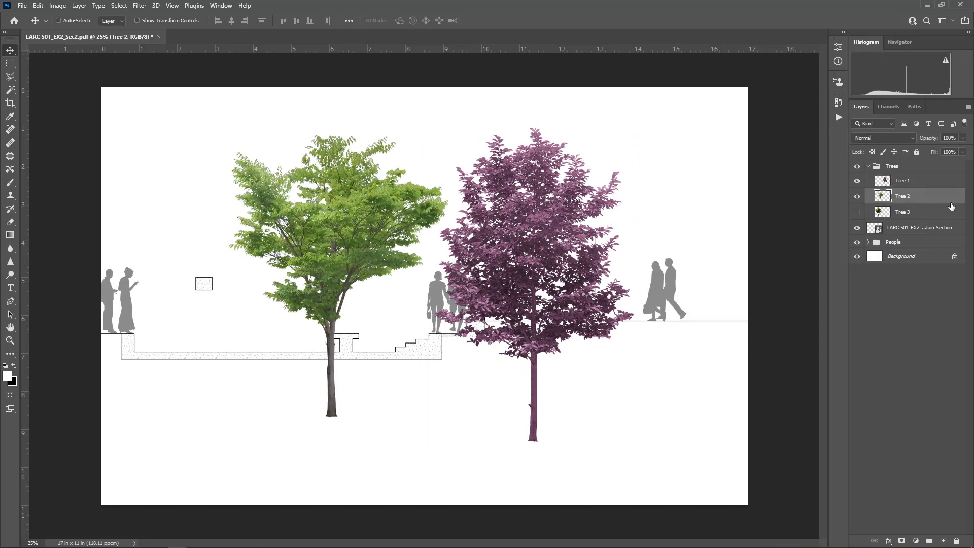
pyautogui.doubleClick(950, 202)
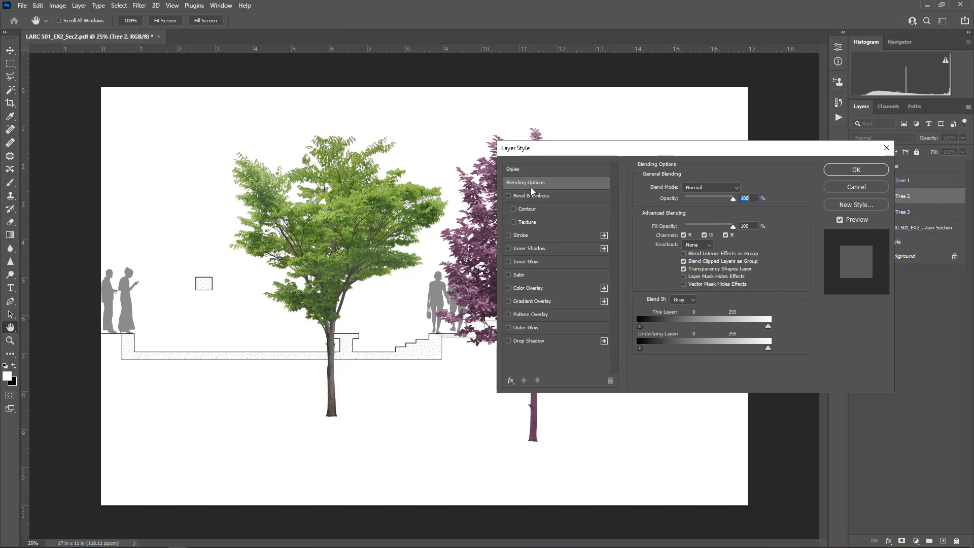
pyautogui.click(530, 290)
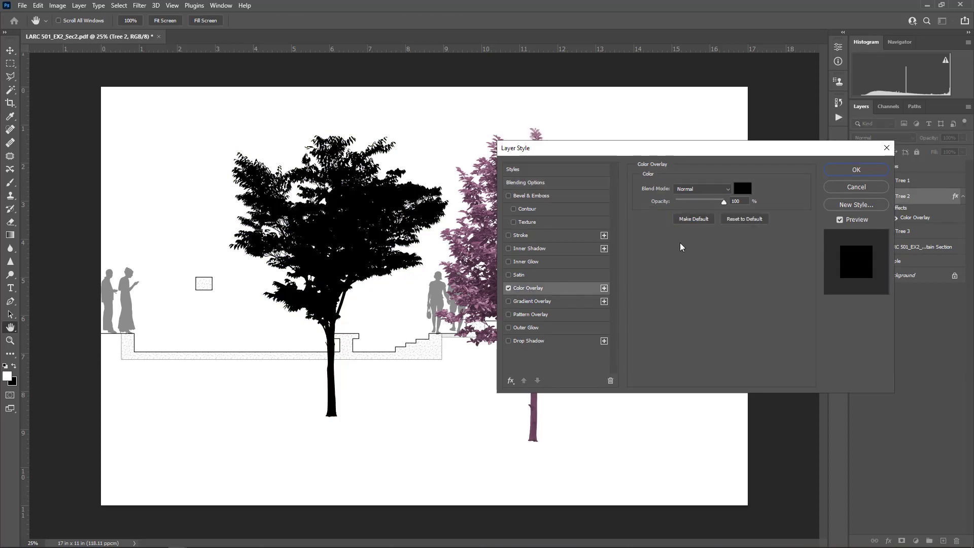
pyautogui.click(729, 189)
pyautogui.click(727, 193)
pyautogui.click(742, 189)
pyautogui.click(494, 156)
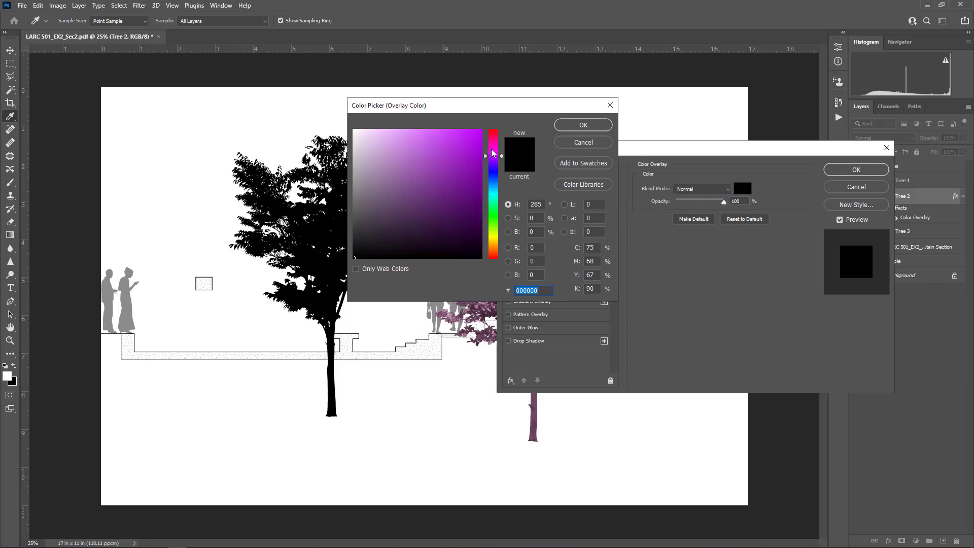
pyautogui.moveTo(494, 156); pyautogui.dragTo(493, 146)
pyautogui.click(451, 136)
pyautogui.click(594, 127)
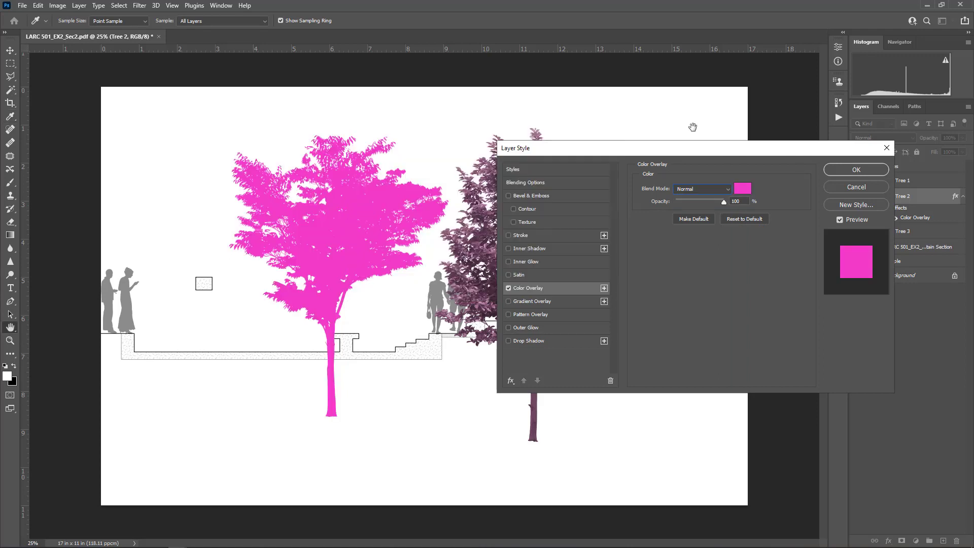
# - Try several overlay blend modes, settle on Color at 72% opacity, and apply it
pyautogui.click(700, 192)
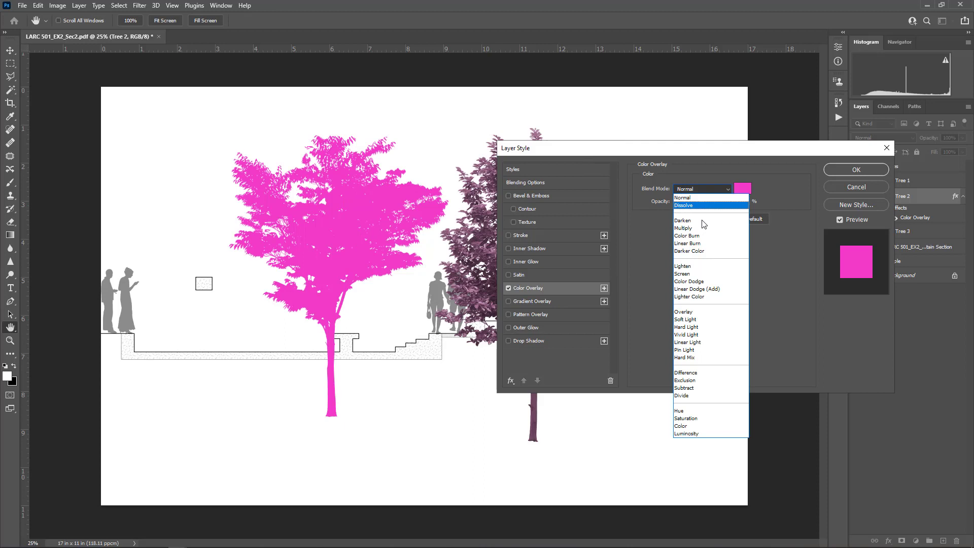
pyautogui.click(701, 223)
pyautogui.click(710, 193)
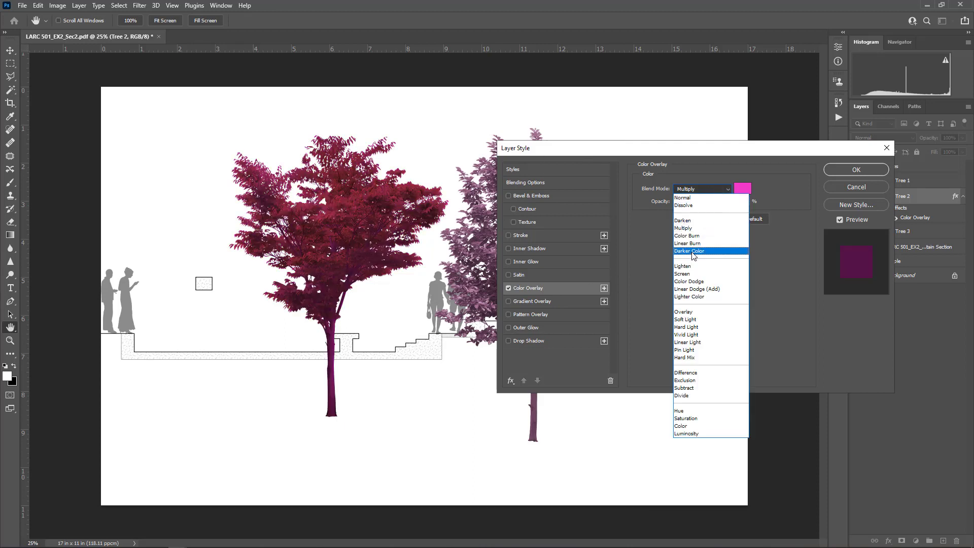
pyautogui.click(701, 271)
pyautogui.click(703, 190)
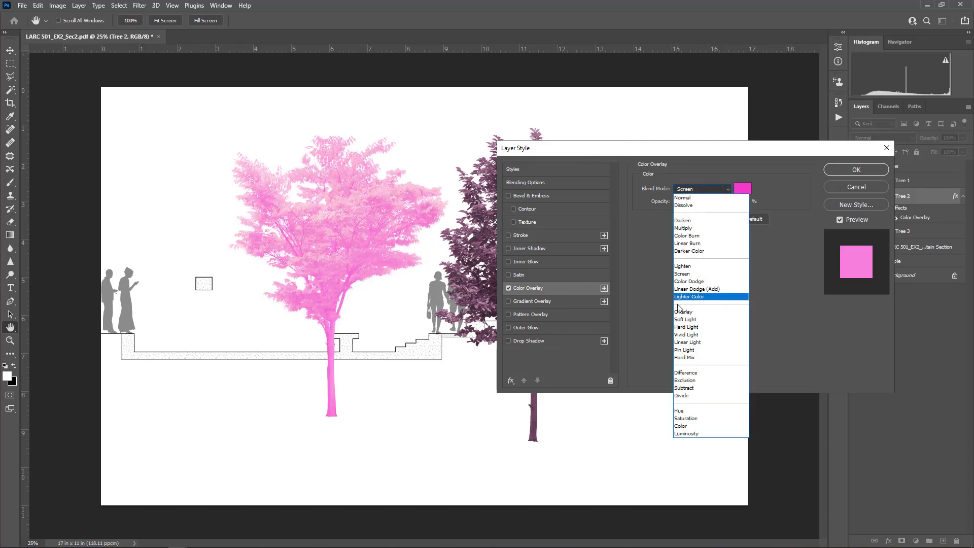
pyautogui.click(679, 319)
pyautogui.click(696, 189)
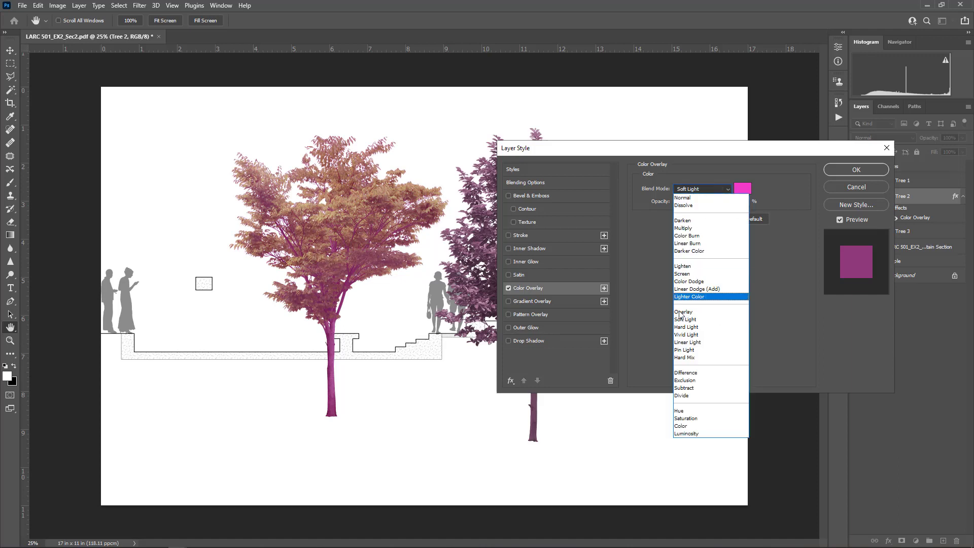
pyautogui.click(679, 312)
pyautogui.click(701, 190)
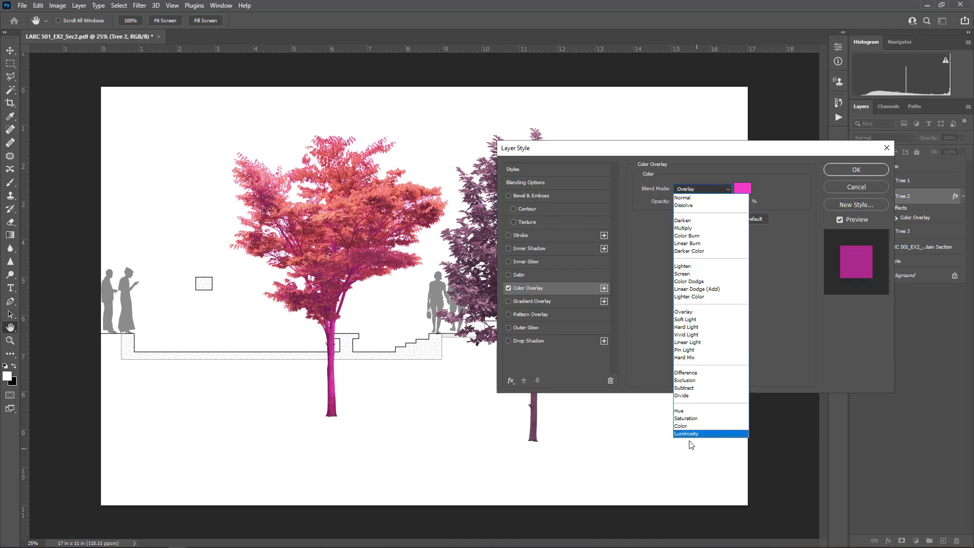
pyautogui.click(683, 426)
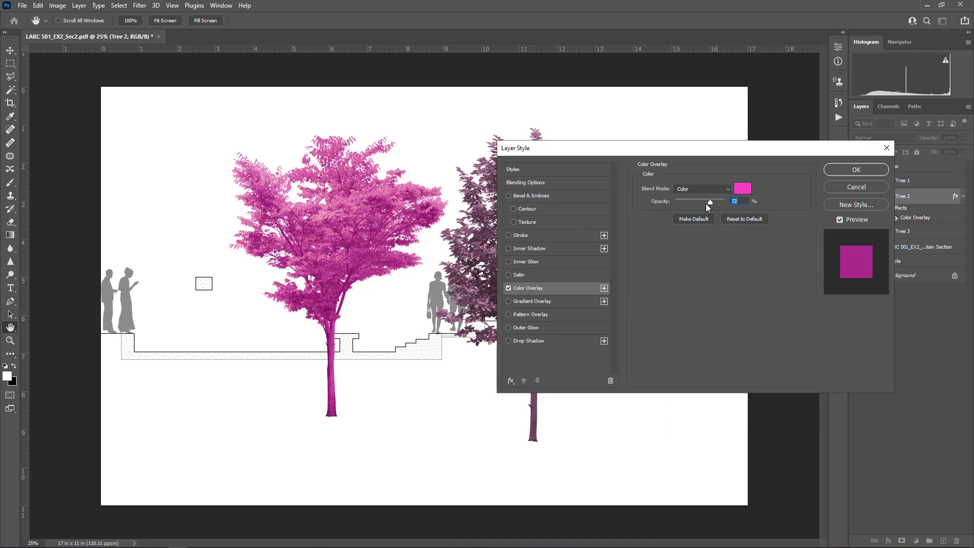
pyautogui.moveTo(708, 202); pyautogui.dragTo(710, 200)
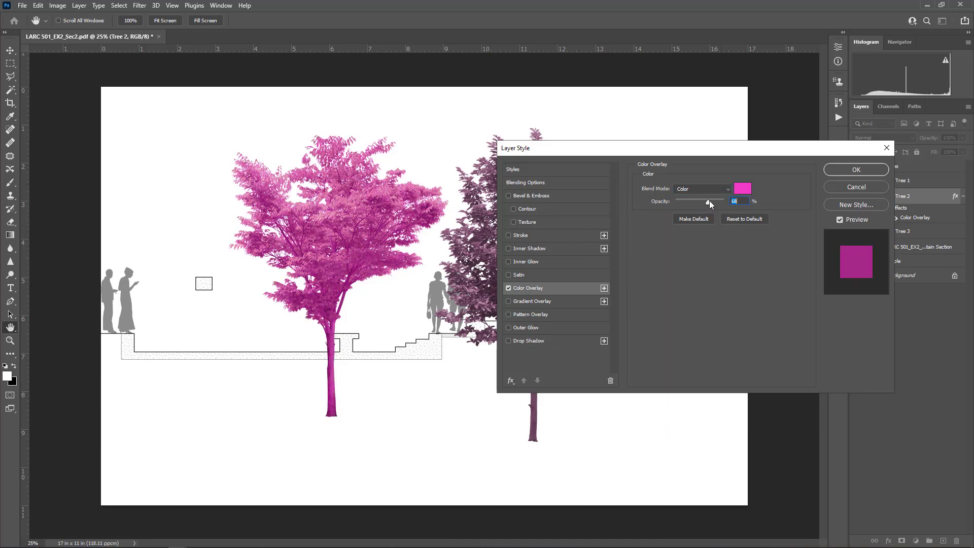
pyautogui.click(839, 173)
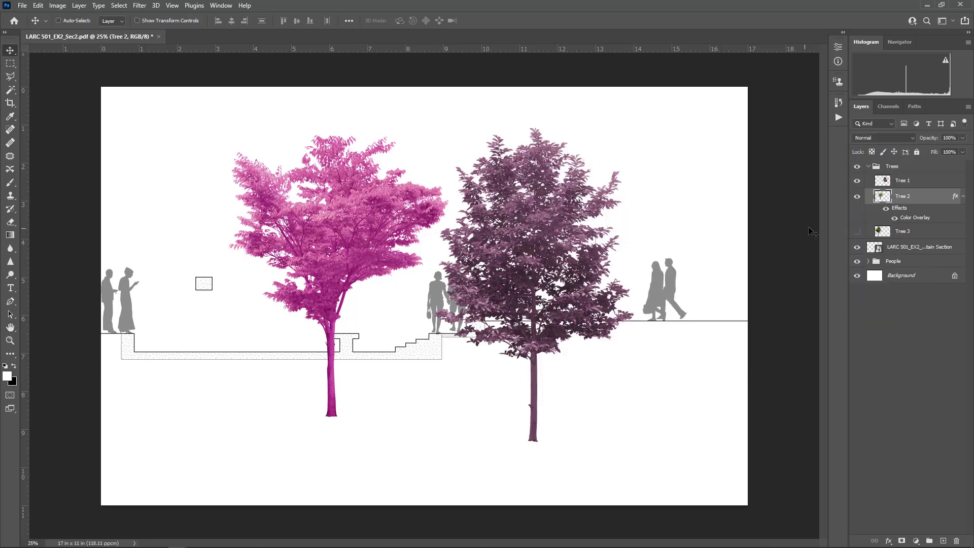
# - Toggle Tree 2's pink Color Overlay and effects on and off to compare the look
pyautogui.click(895, 219)
pyautogui.click(895, 218)
pyautogui.click(884, 208)
pyautogui.click(895, 218)
pyautogui.click(895, 218)
pyautogui.click(895, 218)
pyautogui.click(894, 218)
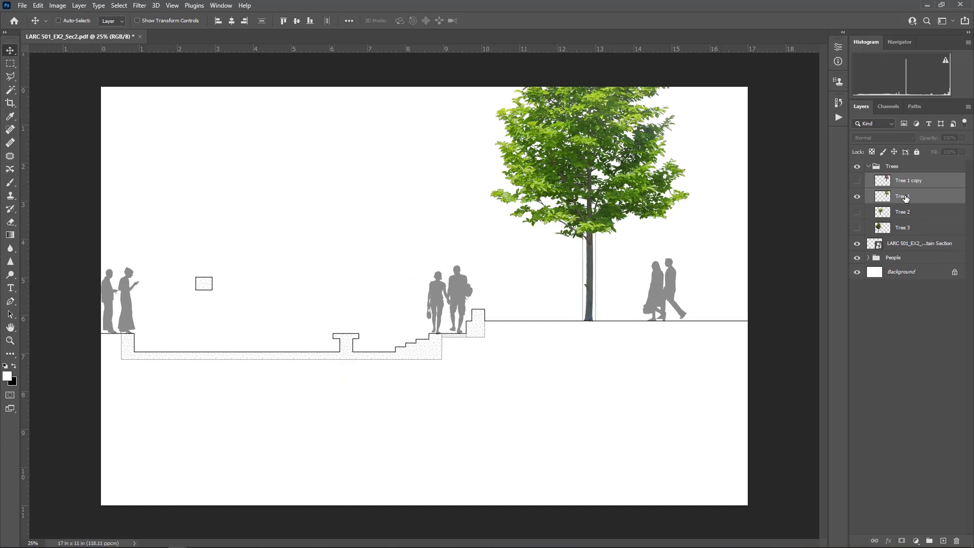
# - Delete the Tree 1 copy and give Tree 1 an uncolorized, muted -79 saturation
pyautogui.click(903, 184)
pyautogui.press('Delete')
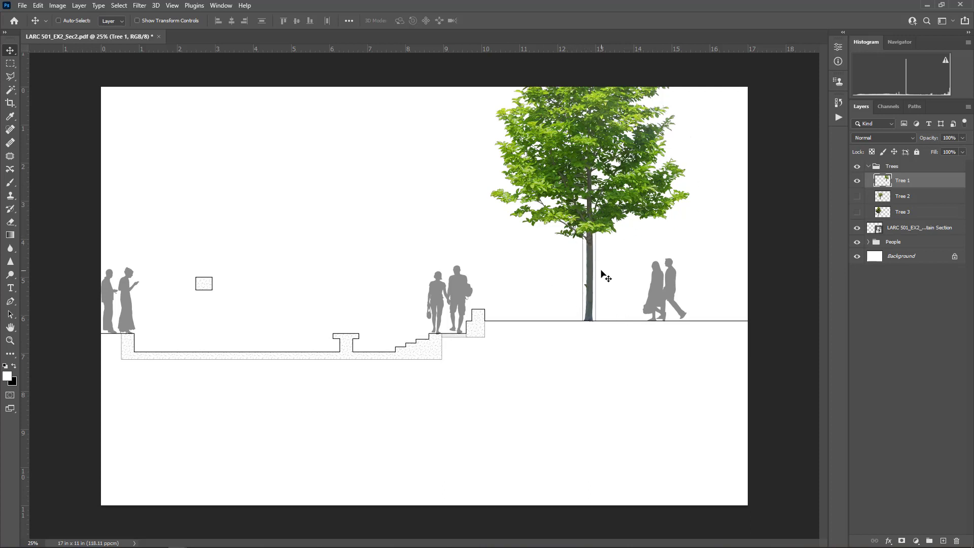
pyautogui.hotkey('ctrl', 'u')
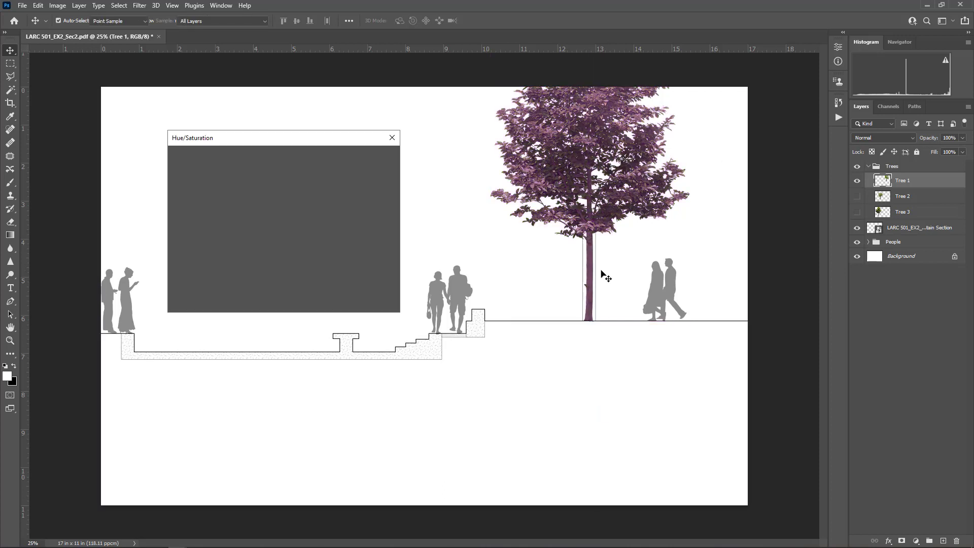
pyautogui.click(359, 265)
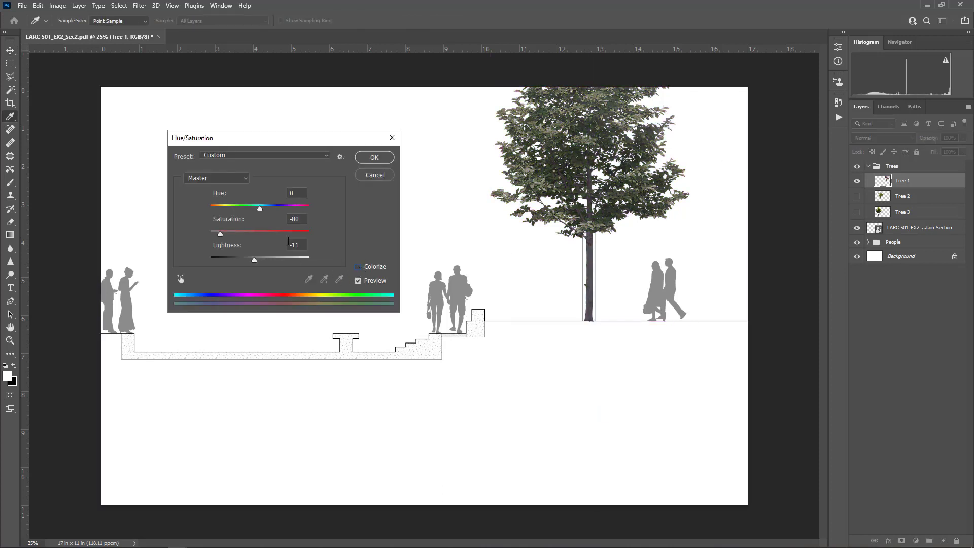
pyautogui.moveTo(220, 232); pyautogui.dragTo(224, 234)
pyautogui.click(372, 157)
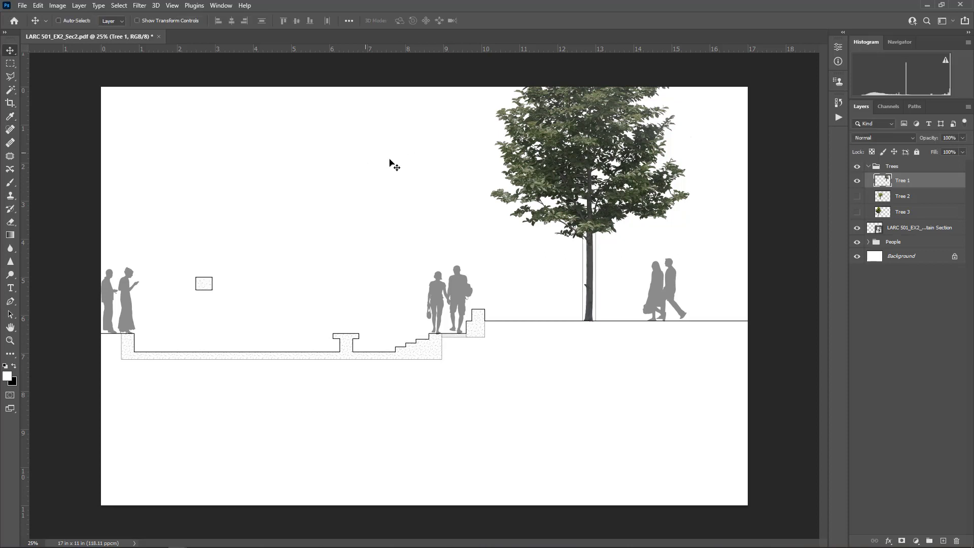
# - Show Tree 2 and Tree 3 and desaturate both to -67 with Hue/Saturation
pyautogui.click(858, 197)
pyautogui.click(931, 198)
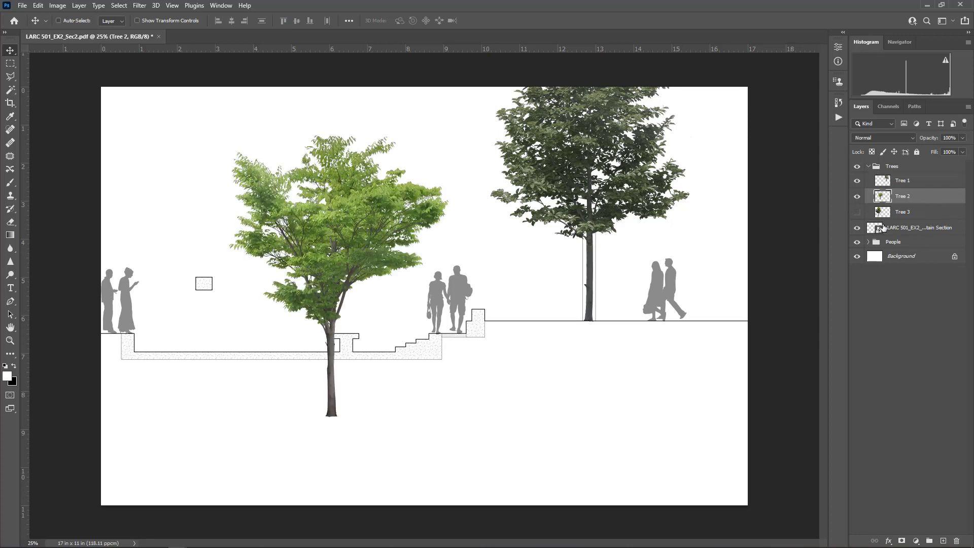
pyautogui.hotkey('ctrl', 'alt', 'u')
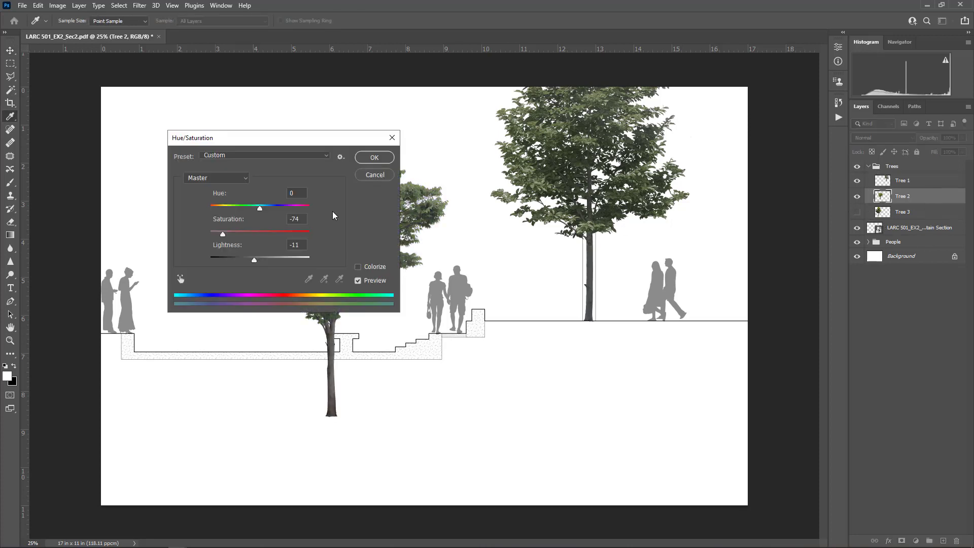
pyautogui.moveTo(298, 144); pyautogui.dragTo(590, 230)
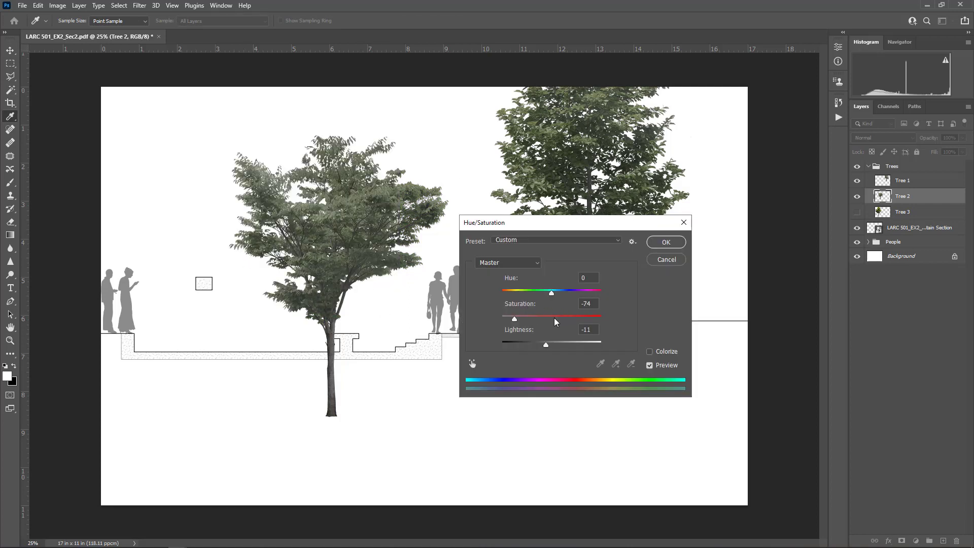
pyautogui.moveTo(515, 321); pyautogui.dragTo(519, 323)
pyautogui.click(666, 243)
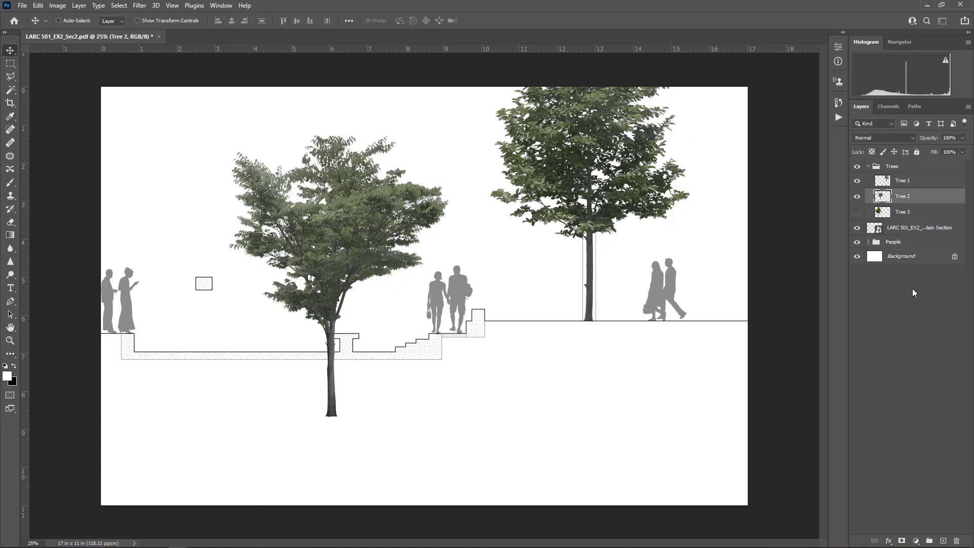
pyautogui.click(915, 216)
pyautogui.click(857, 211)
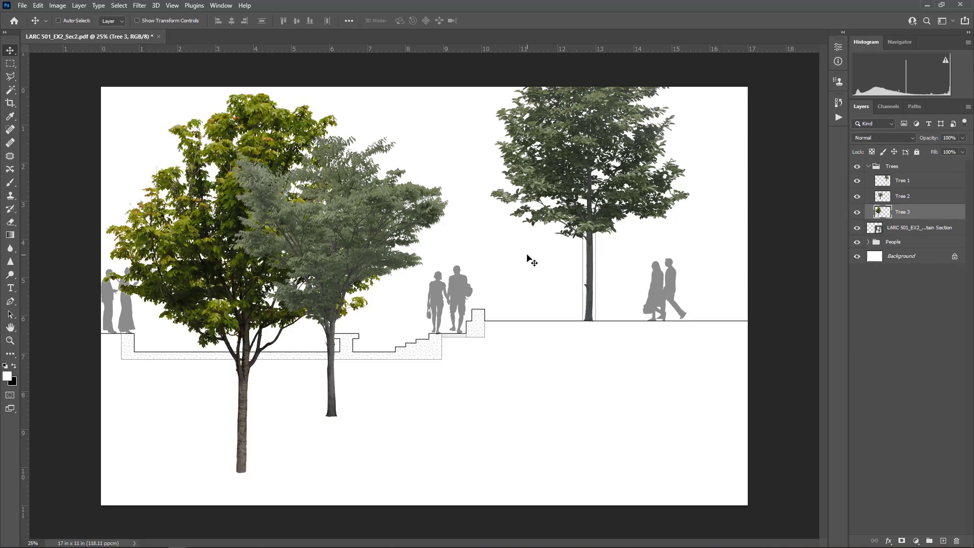
pyautogui.hotkey('ctrl', 'alt', 'u')
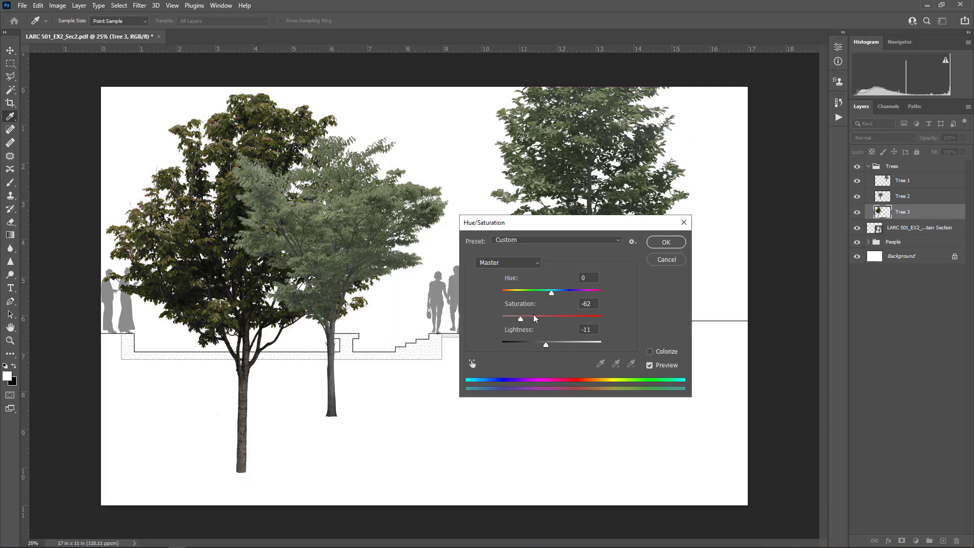
pyautogui.click(661, 244)
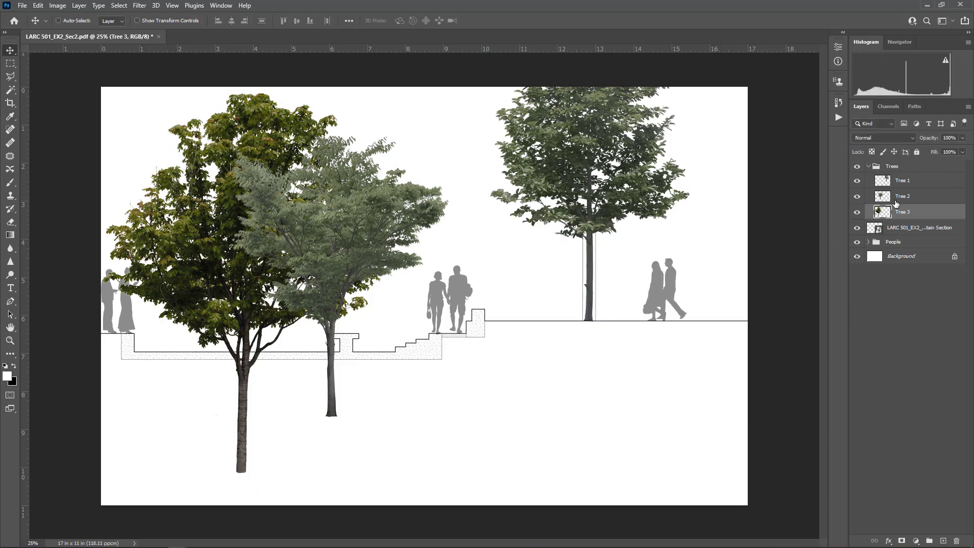
# - Set Tree 1 to 85% and Tree 2 to 35% opacity; shrink Tree 2 behind the main tree
pyautogui.click(917, 181)
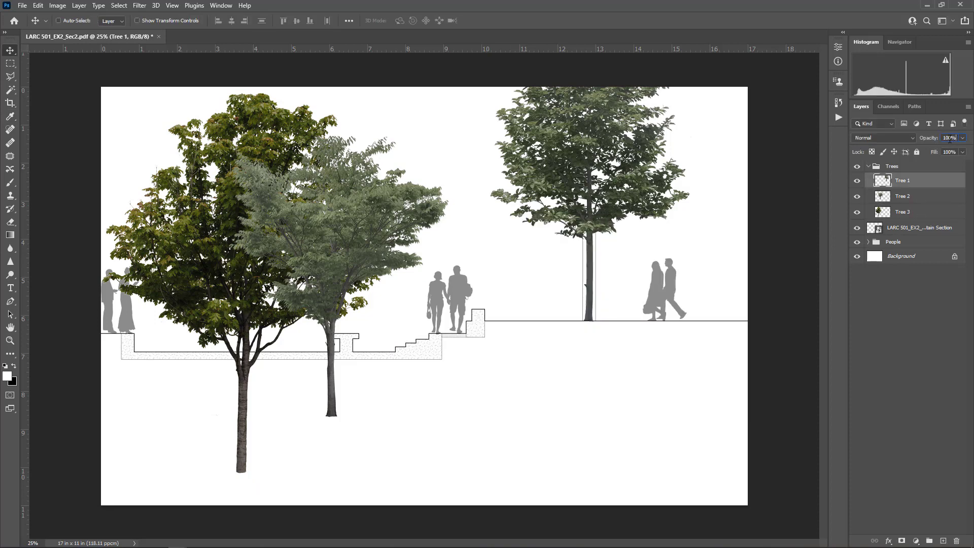
pyautogui.click(950, 138)
pyautogui.write('85')
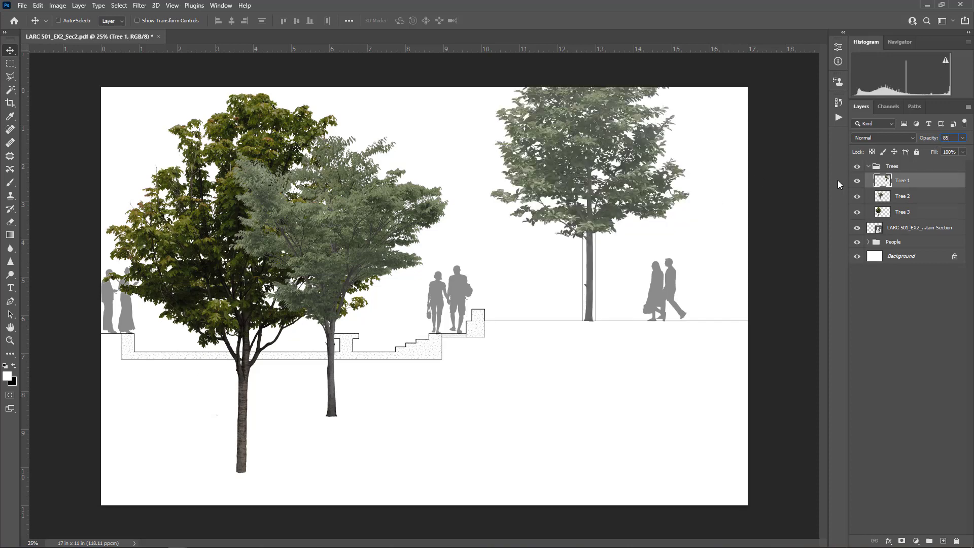
pyautogui.click(898, 198)
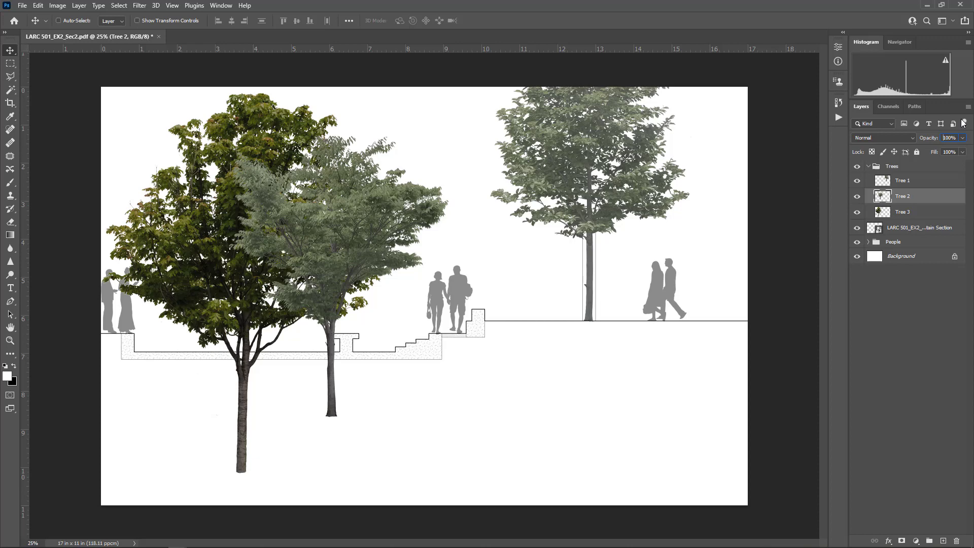
pyautogui.click(949, 137)
pyautogui.write('35')
pyautogui.moveTo(393, 370); pyautogui.dragTo(455, 331)
pyautogui.hotkey('ctrl', 't')
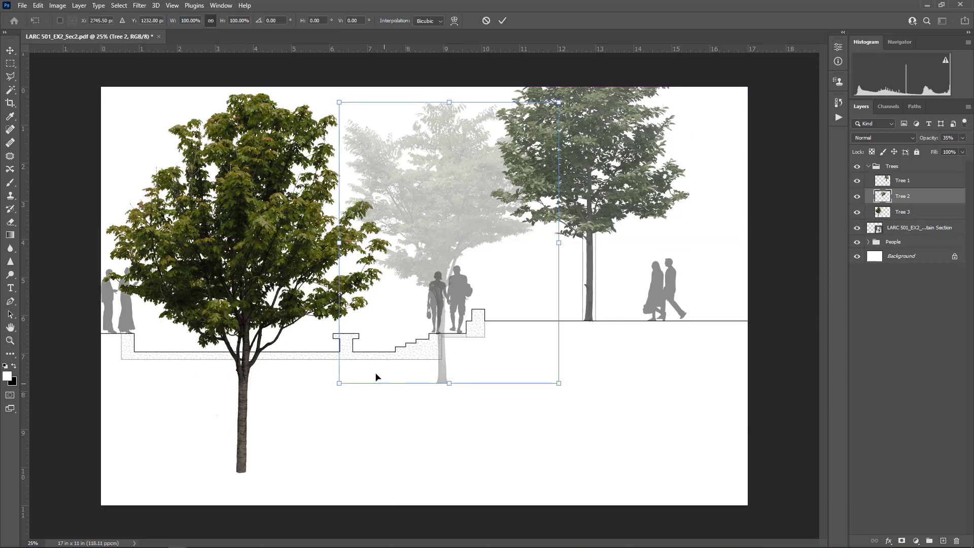
pyautogui.moveTo(339, 383); pyautogui.dragTo(378, 333)
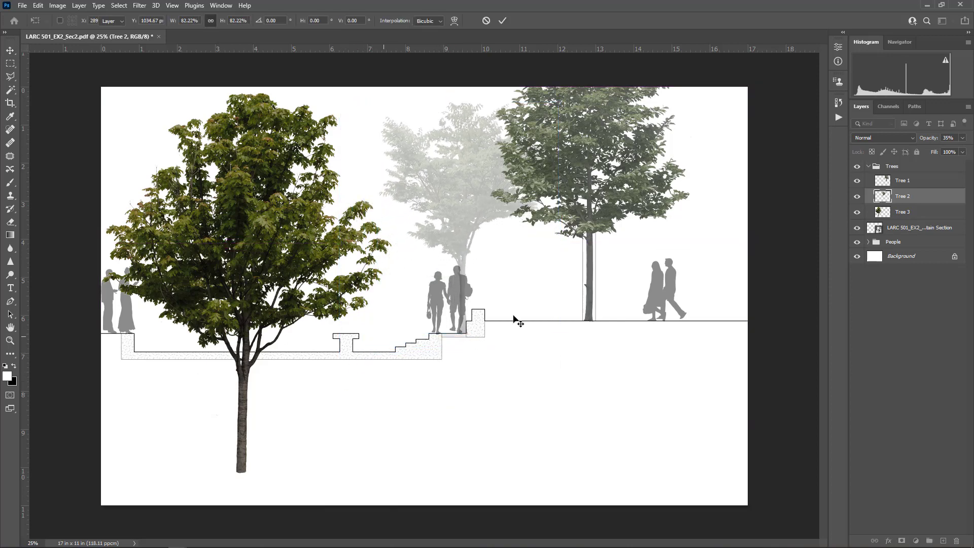
pyautogui.press('Return')
pyautogui.moveTo(515, 320); pyautogui.dragTo(554, 313)
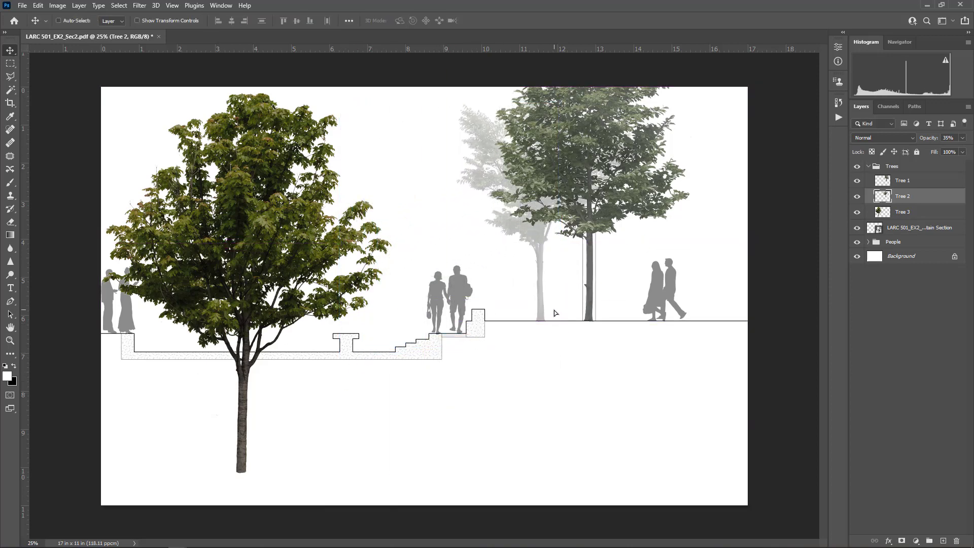
pyautogui.hotkey('shift', 'Left')
pyautogui.hotkey('shift', 'Left')
pyautogui.hotkey('shift', 'Left')
pyautogui.hotkey('shift', 'Left')
pyautogui.hotkey('shift', 'Left')
pyautogui.hotkey('shift', 'Left')
pyautogui.hotkey('shift', 'Left')
pyautogui.hotkey('shift', 'Left')
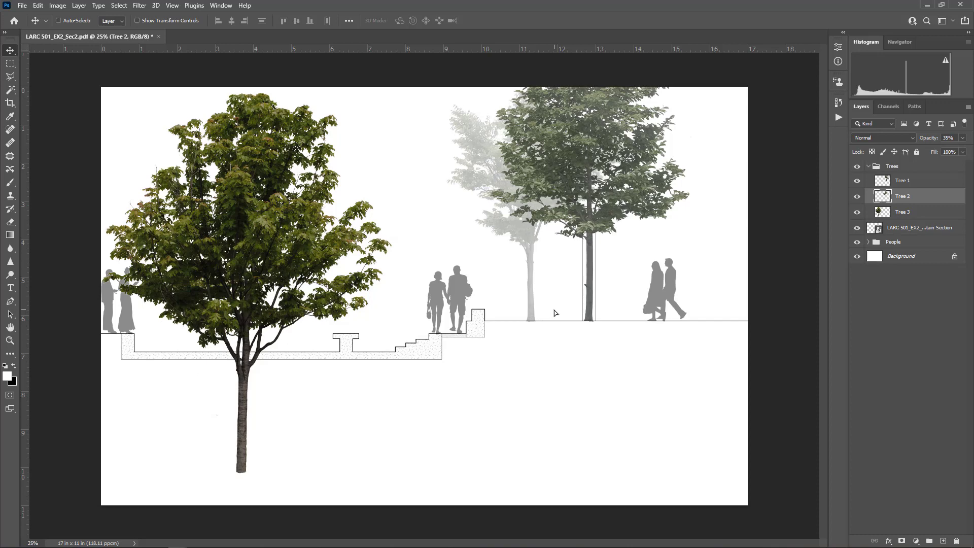
# - Fade Tree 3 to 20%, shrink it, and place it behind the right-hand couple
pyautogui.click(925, 213)
pyautogui.click(957, 138)
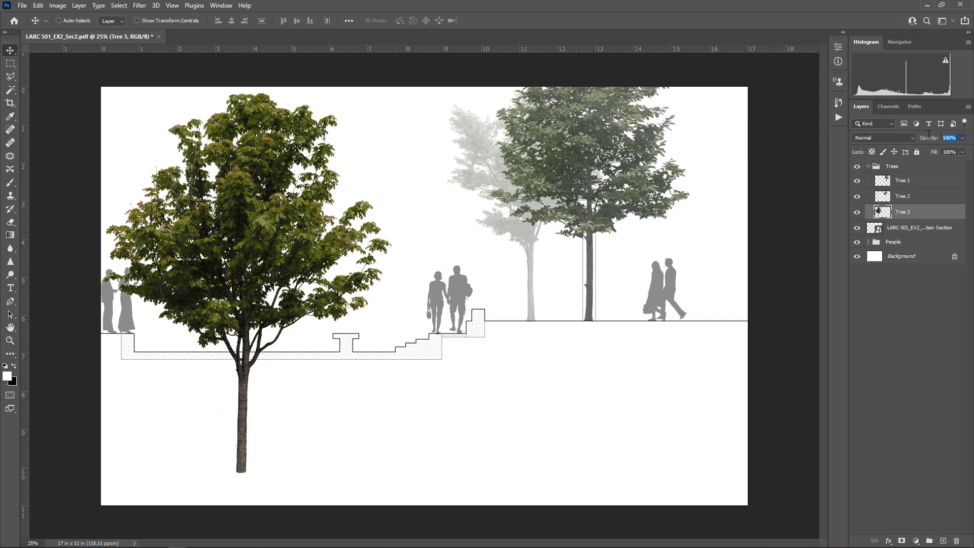
pyautogui.write('20')
pyautogui.moveTo(268, 353); pyautogui.dragTo(327, 330)
pyautogui.hotkey('ctrl', 't')
pyautogui.moveTo(449, 68); pyautogui.dragTo(321, 218)
pyautogui.press('Return')
pyautogui.moveTo(284, 398); pyautogui.dragTo(709, 278)
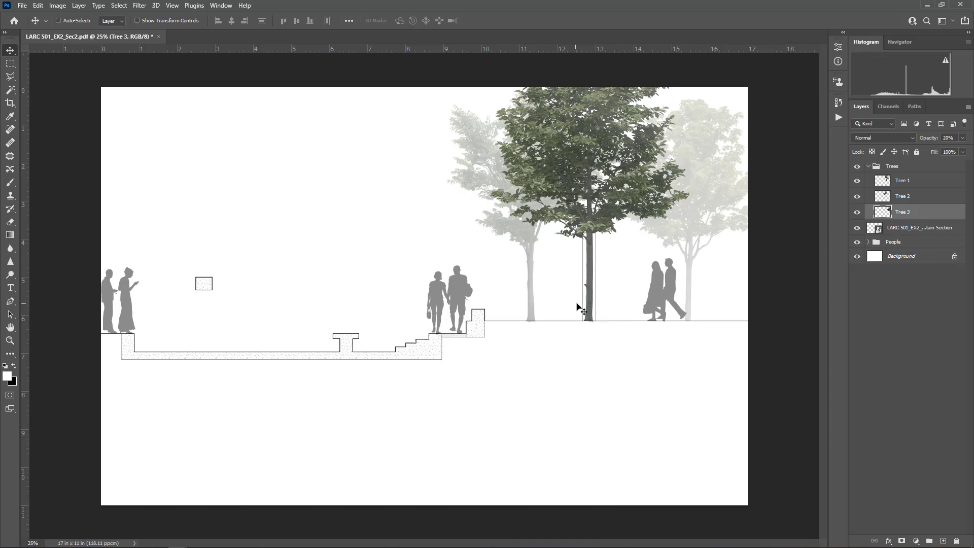
# - Set Couple 1 to 65% and Couple 3 to 25% opacity; shift Couples 3 and 2 slightly left
pyautogui.click(869, 166)
pyautogui.click(869, 195)
pyautogui.click(907, 209)
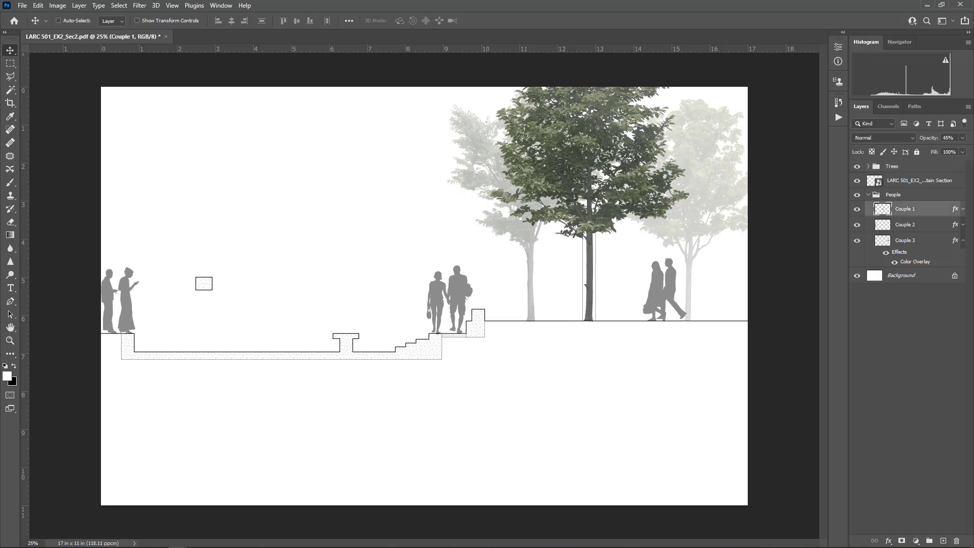
pyautogui.write('65')
pyautogui.click(911, 243)
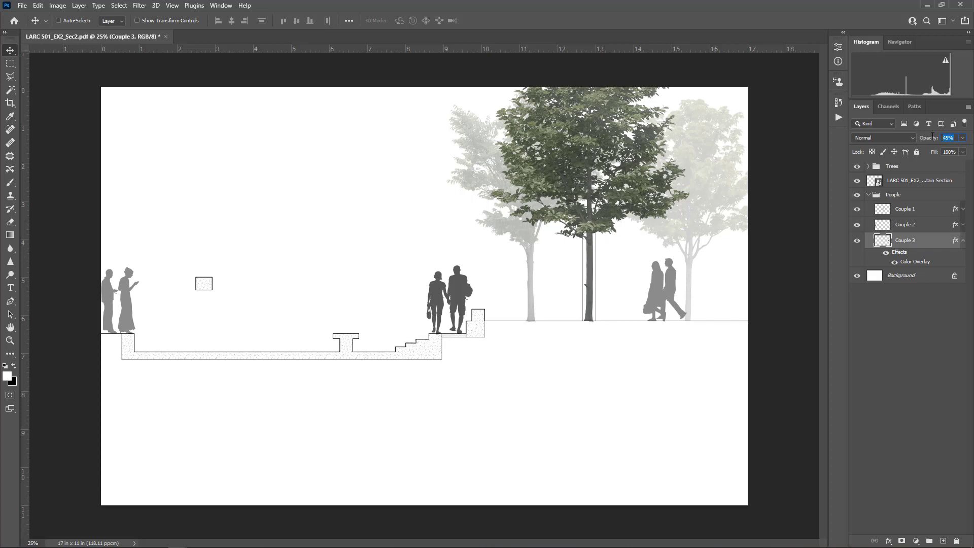
pyautogui.write('25')
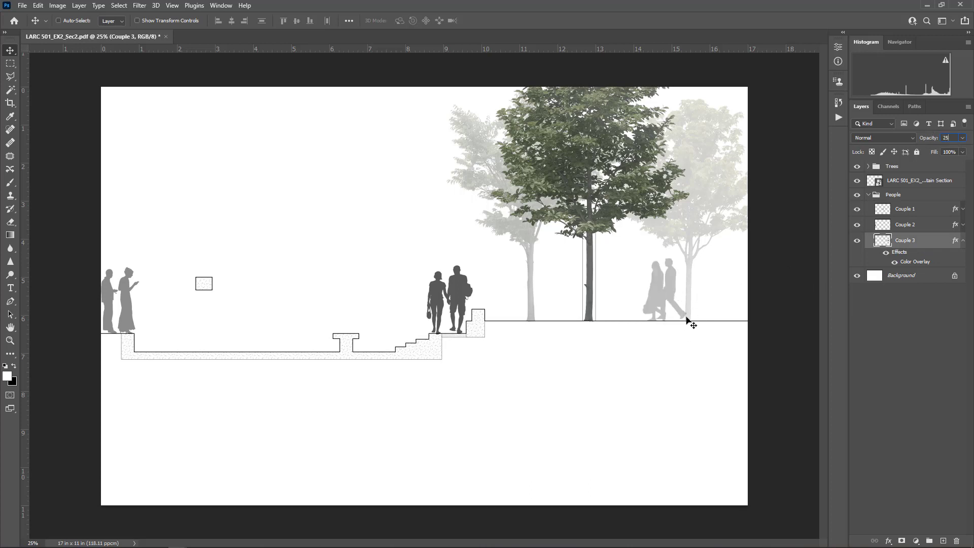
pyautogui.moveTo(686, 318); pyautogui.dragTo(676, 319)
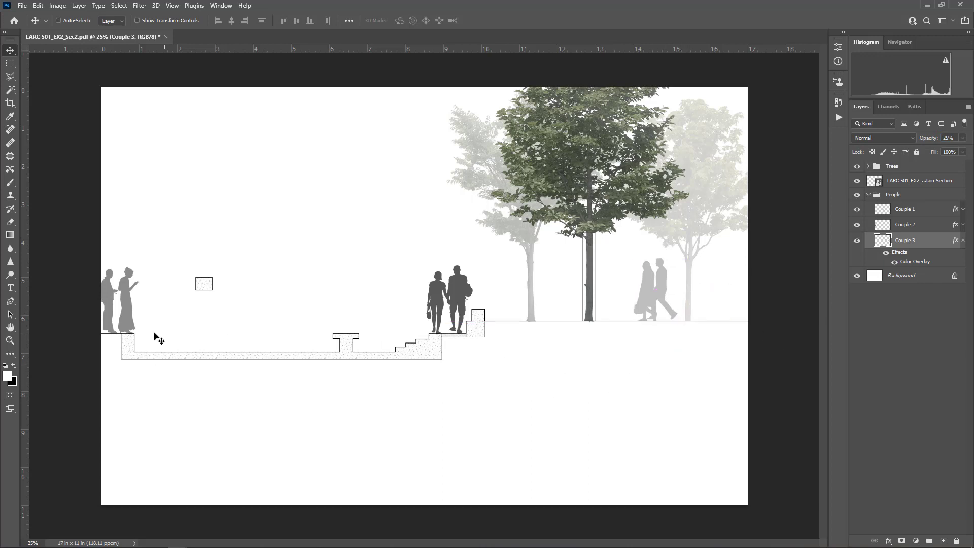
pyautogui.click(909, 225)
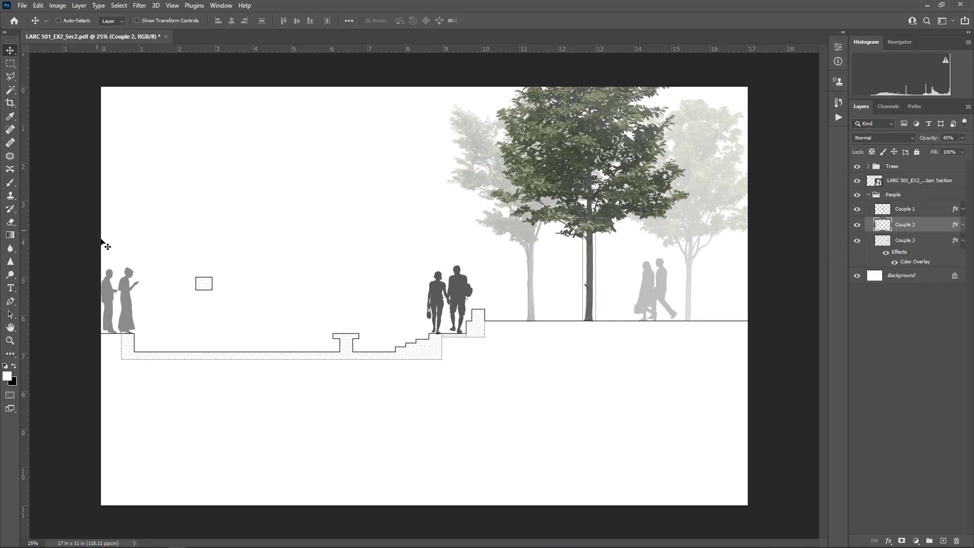
pyautogui.moveTo(174, 298); pyautogui.dragTo(166, 299)
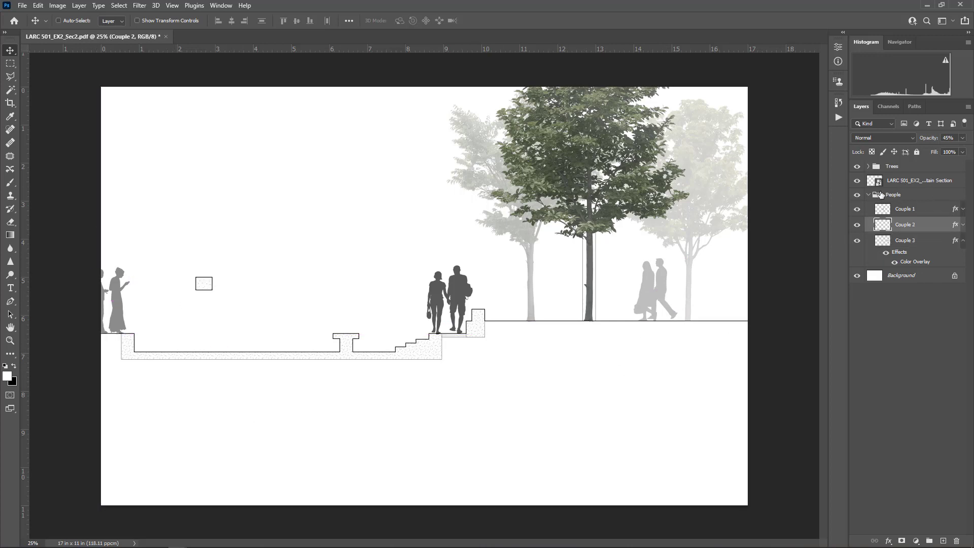
pyautogui.click(869, 195)
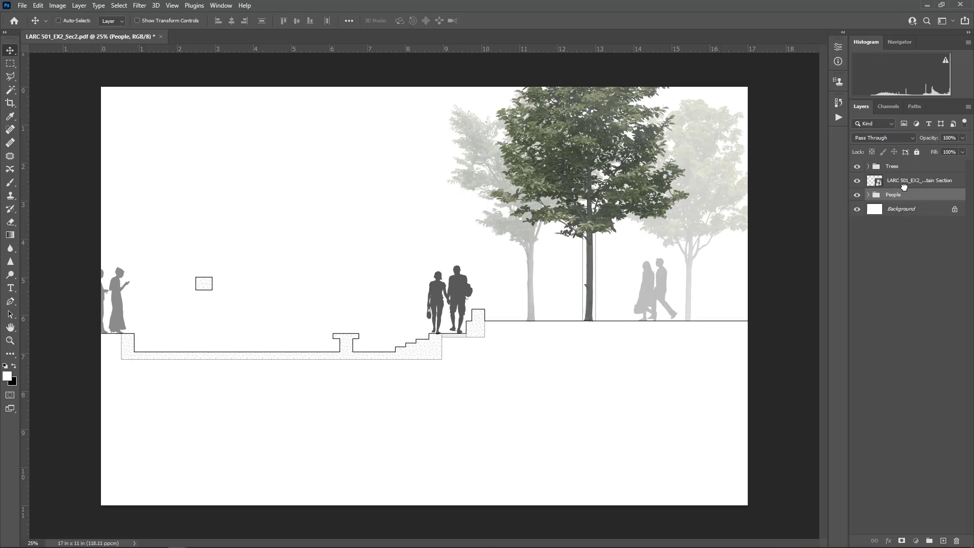
# - Stack People above the section linework and move Trees, People and linework down about an inch
pyautogui.moveTo(898, 195); pyautogui.dragTo(935, 184)
pyautogui.click(901, 194)
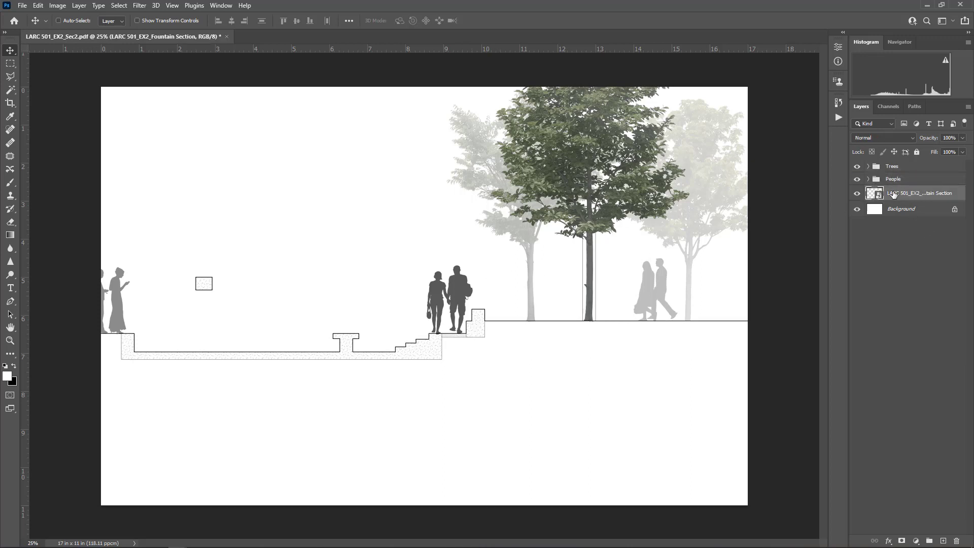
pyautogui.keyDown('shift'); pyautogui.click(893, 167); pyautogui.keyUp('shift')
pyautogui.moveTo(570, 248); pyautogui.dragTo(567, 330)
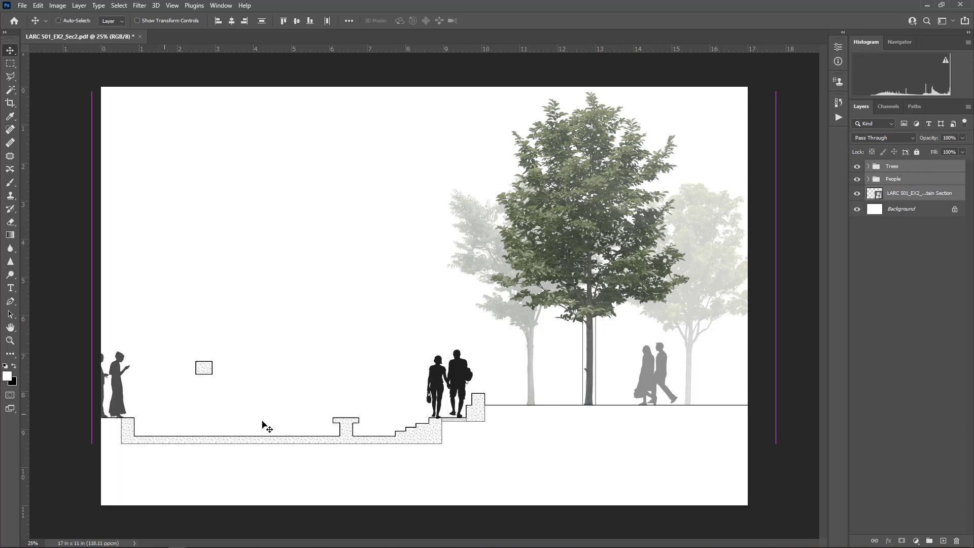
# - Add temporary guides at the ground line and higher up, then remove both
pyautogui.moveTo(477, 52); pyautogui.dragTo(563, 405)
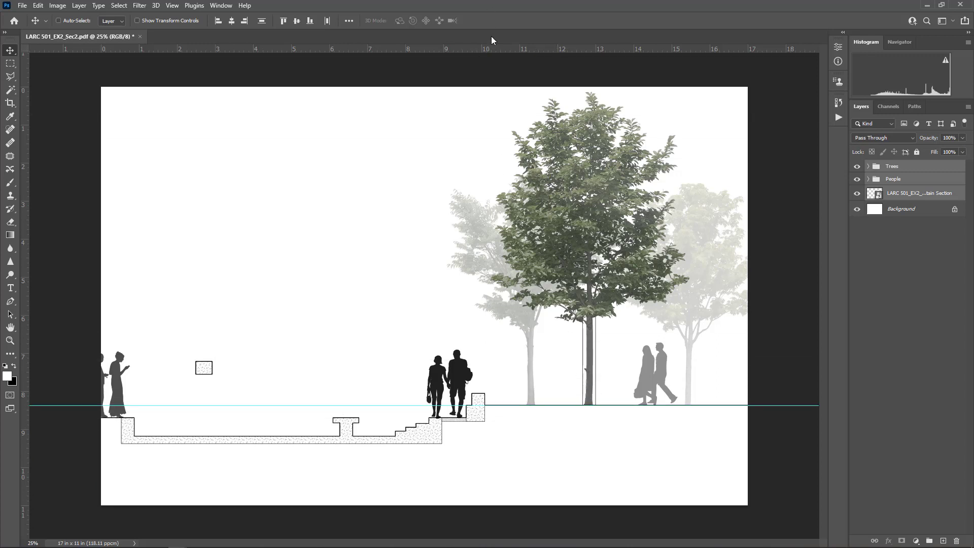
pyautogui.moveTo(492, 50); pyautogui.dragTo(505, 239)
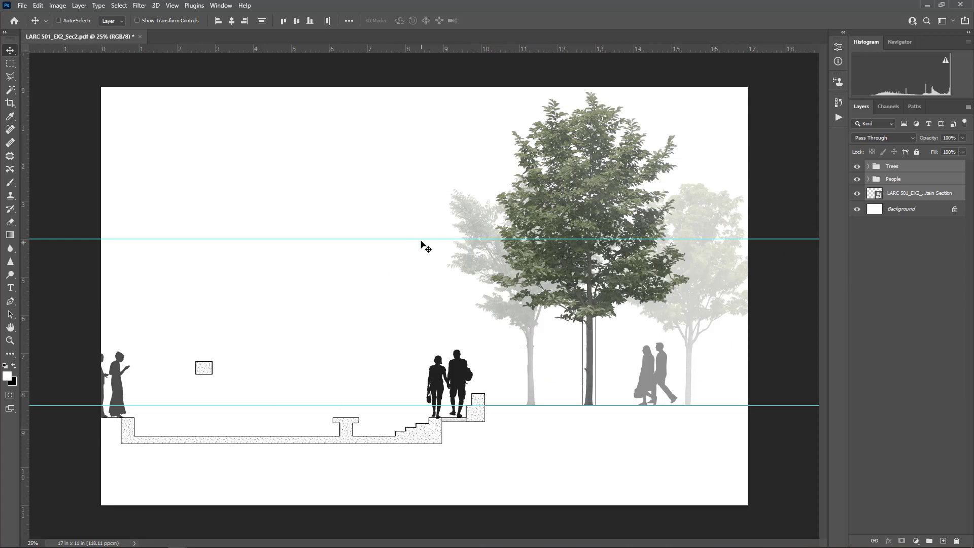
pyautogui.moveTo(420, 239); pyautogui.dragTo(454, 31)
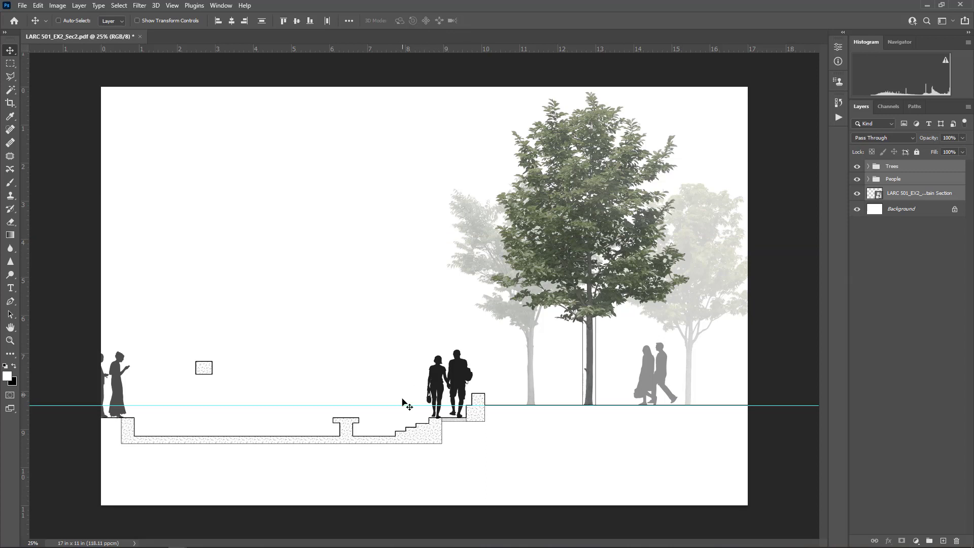
pyautogui.moveTo(405, 404); pyautogui.dragTo(842, 283)
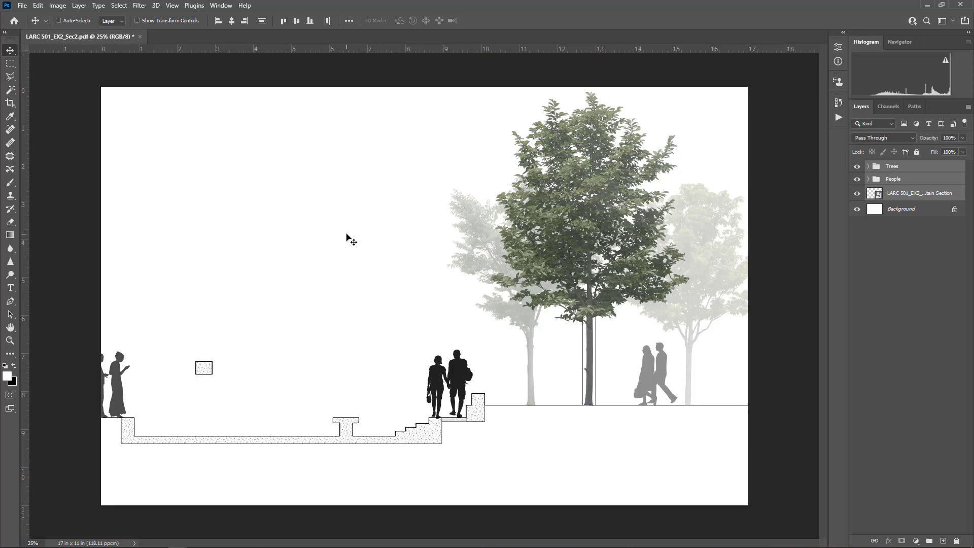
# - Add a new Layer 1 above the linework and trace the basin's water area with Polygonal Lasso
pyautogui.click(896, 192)
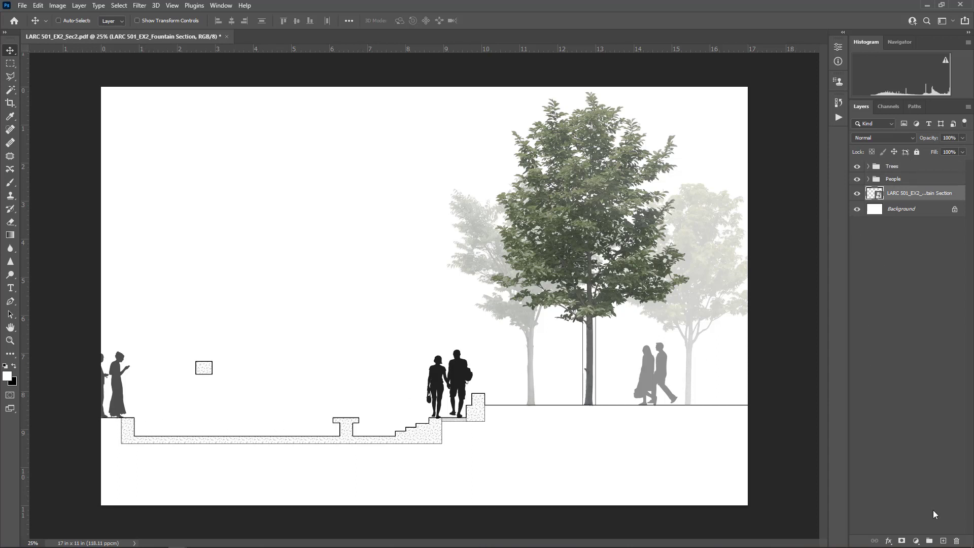
pyautogui.click(942, 541)
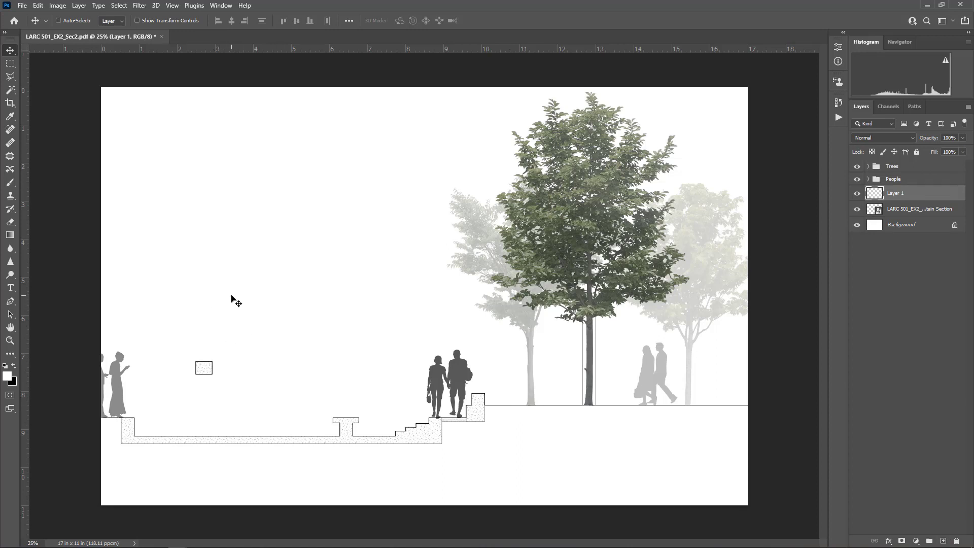
pyautogui.click(9, 77)
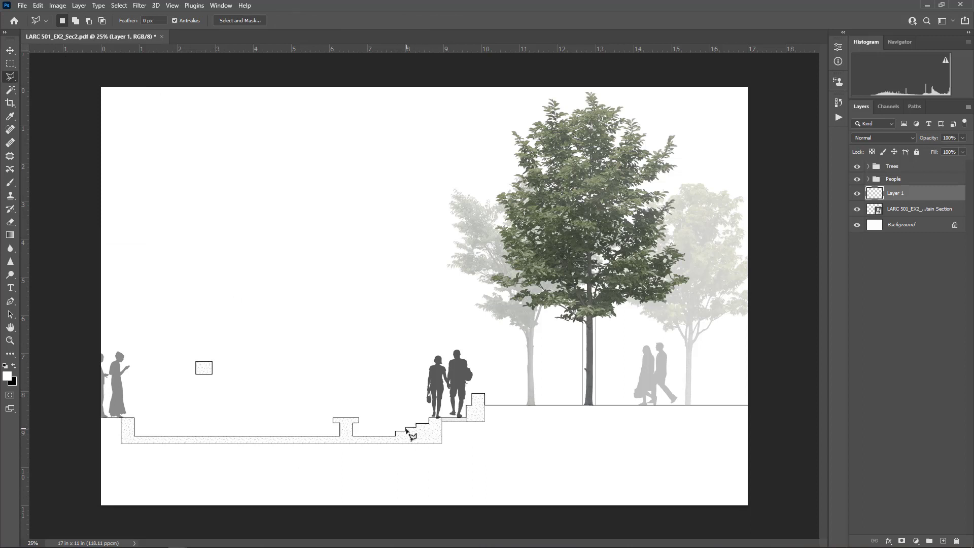
pyautogui.click(406, 428)
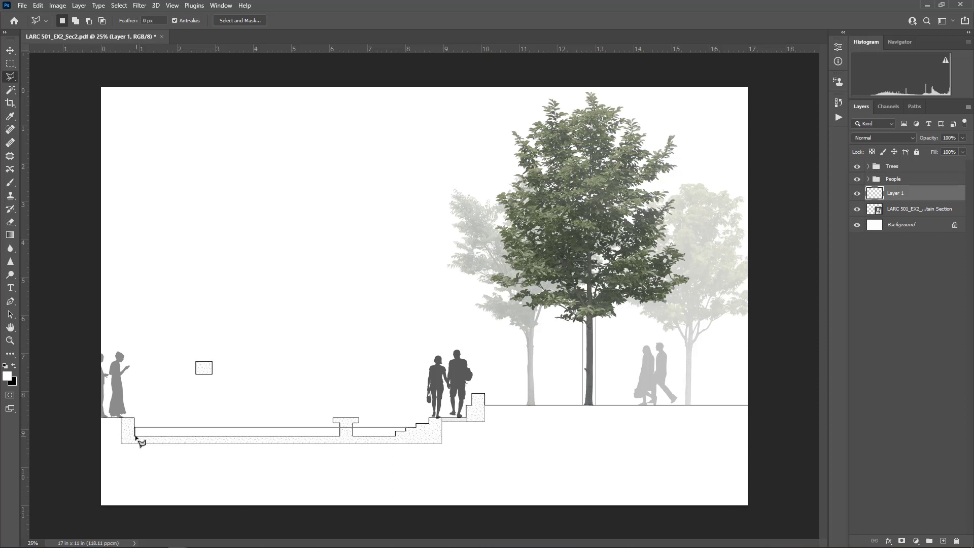
pyautogui.click(135, 436)
pyautogui.click(407, 429)
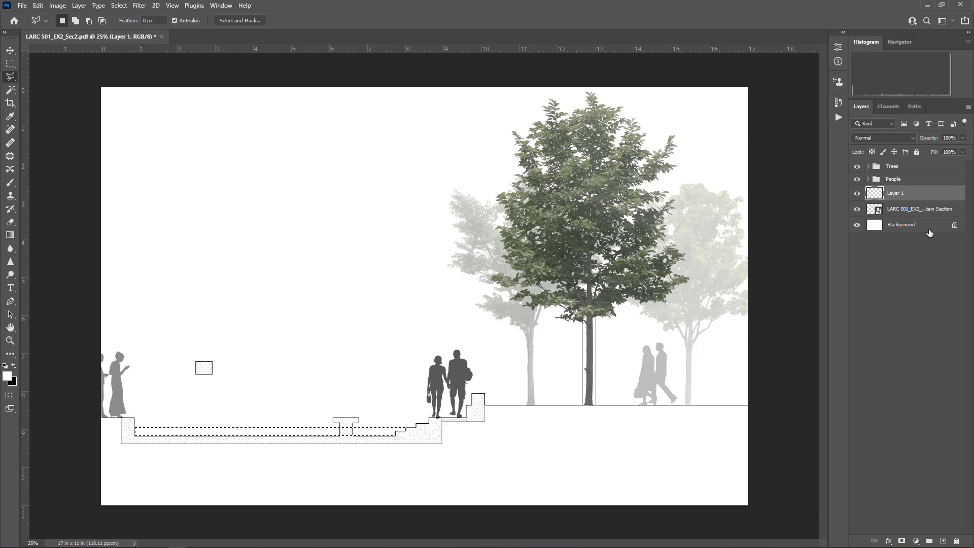
# - Fill the selected pool water area on Layer 1 with pale blue-grey #bed2d9 using Edit > Fill
pyautogui.click(36, 10)
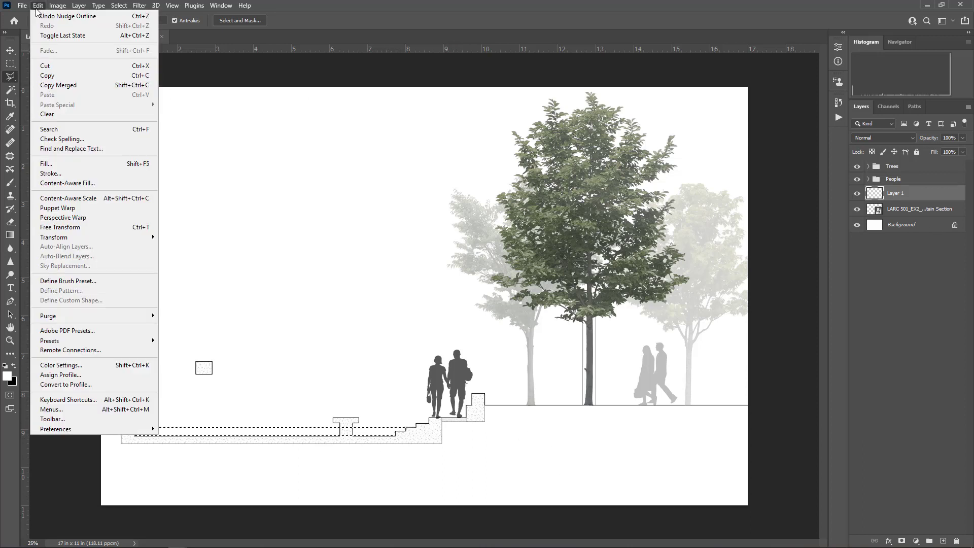
pyautogui.click(48, 171)
pyautogui.click(490, 145)
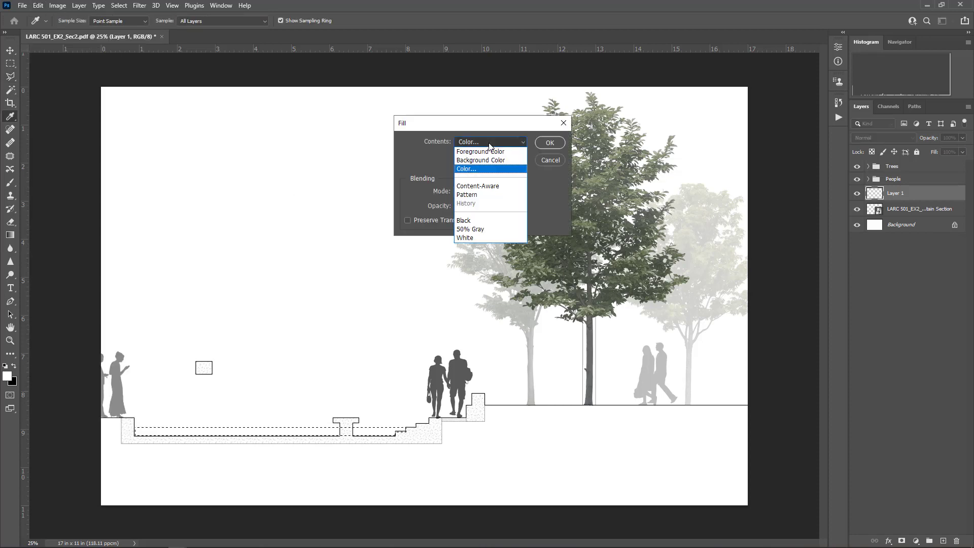
pyautogui.click(487, 169)
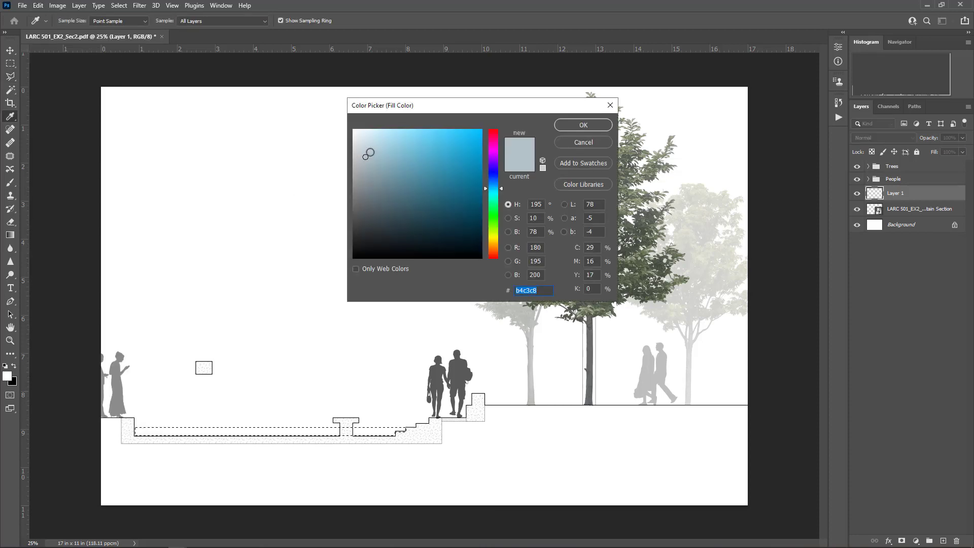
pyautogui.click(370, 148)
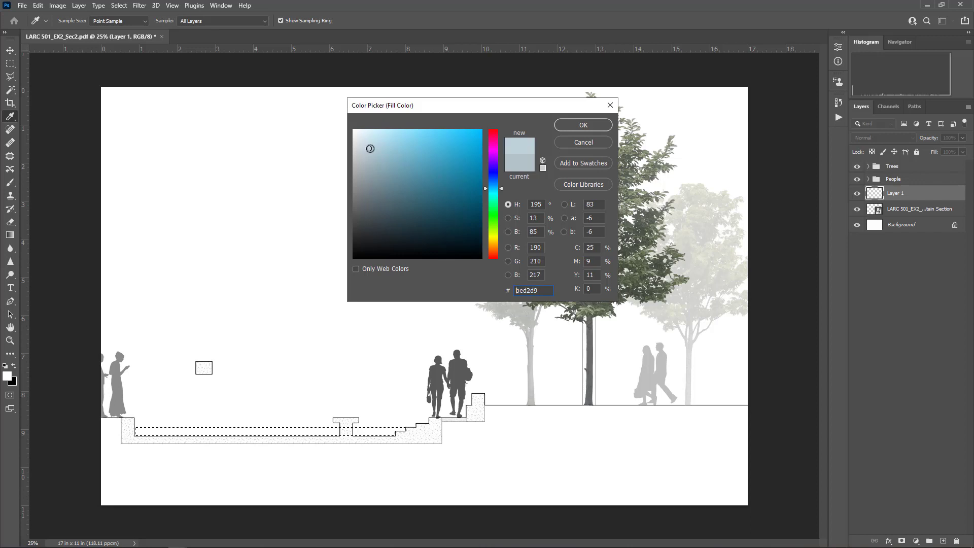
pyautogui.click(577, 126)
pyautogui.click(546, 146)
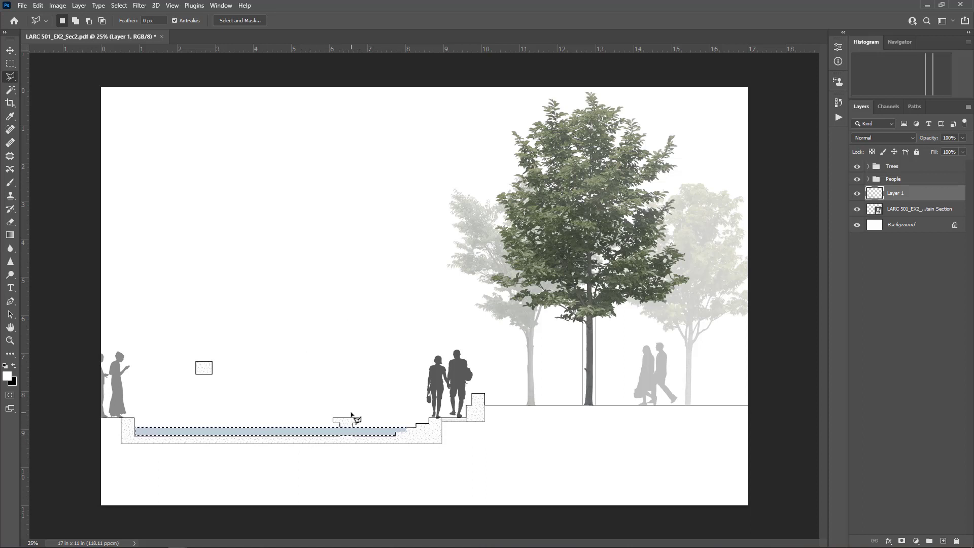
# - Delete the blue water fill from a rectangle around the central fountain column
pyautogui.hotkey('ctrl', 'd')
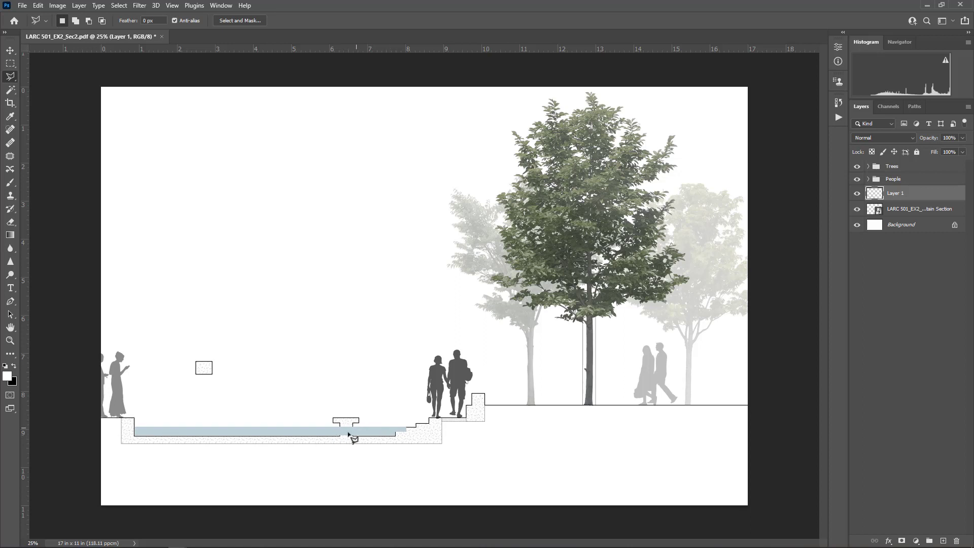
pyautogui.click(11, 63)
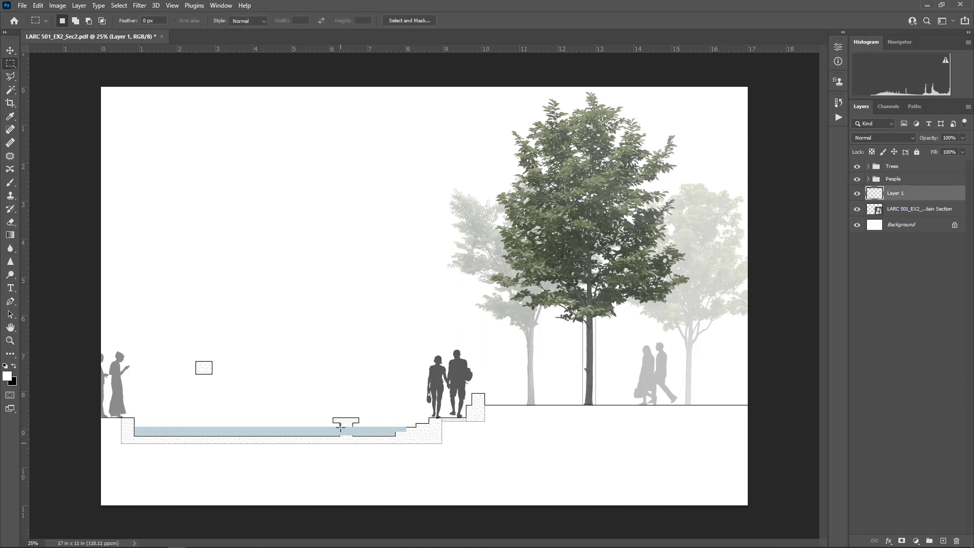
pyautogui.moveTo(340, 421); pyautogui.dragTo(353, 440)
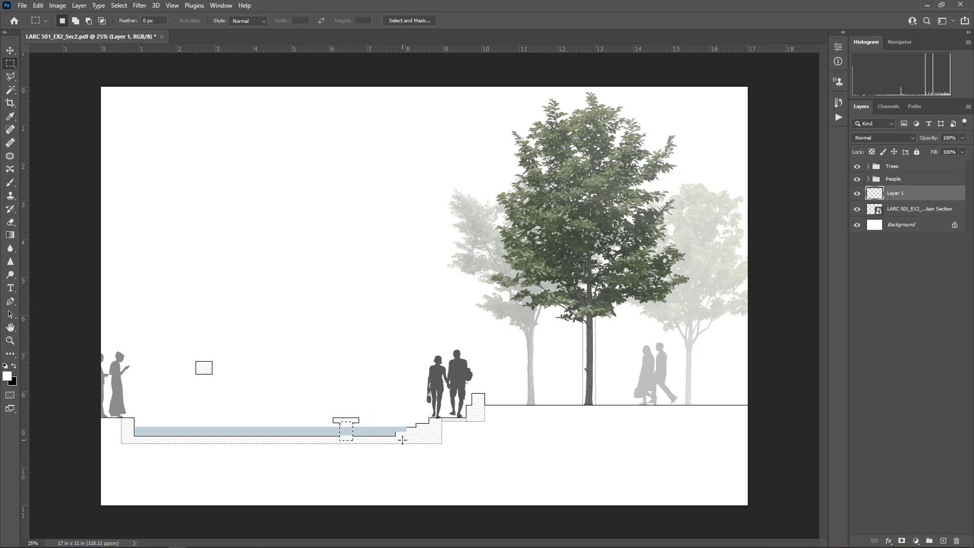
pyautogui.press('Delete')
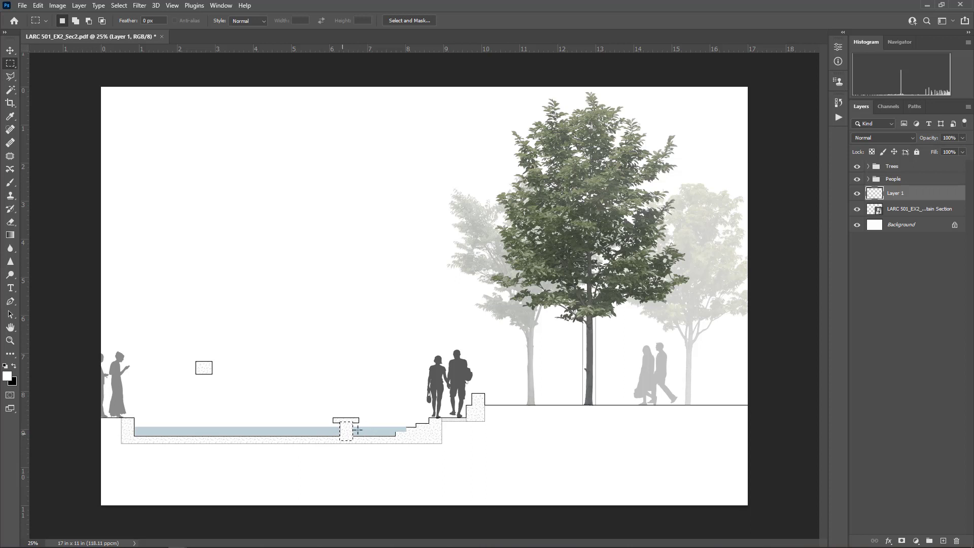
pyautogui.click(342, 451)
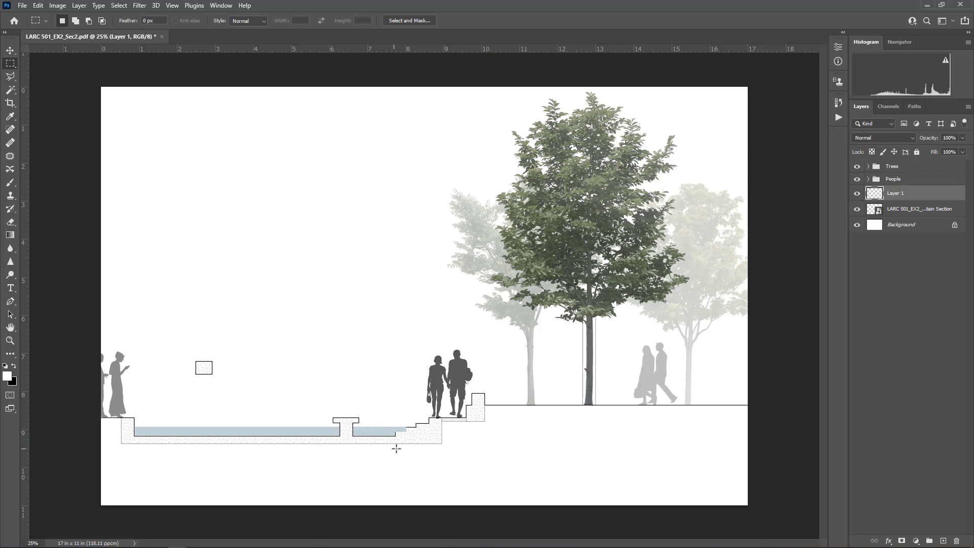
# - Set the water layer's blend mode to Multiply and nudge the fill down slightly
pyautogui.click(10, 52)
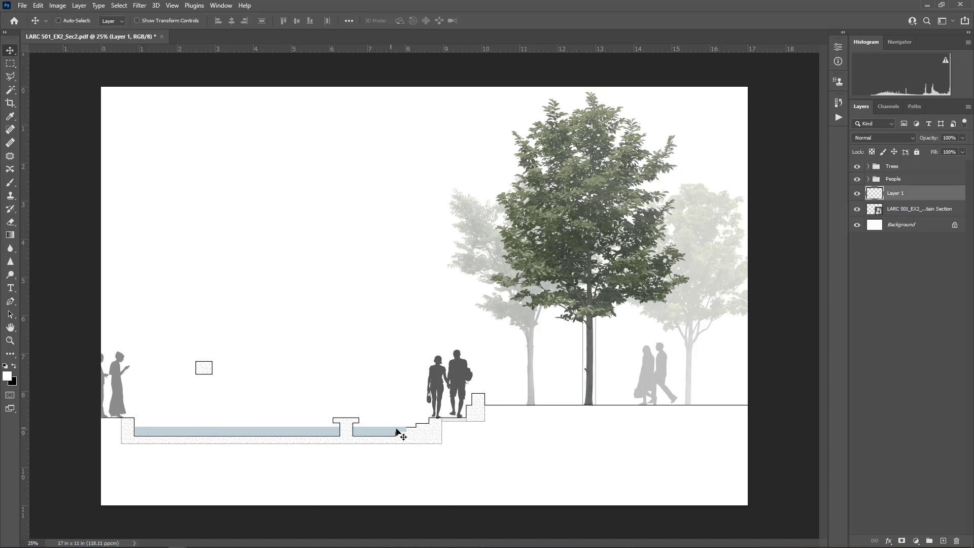
pyautogui.click(883, 137)
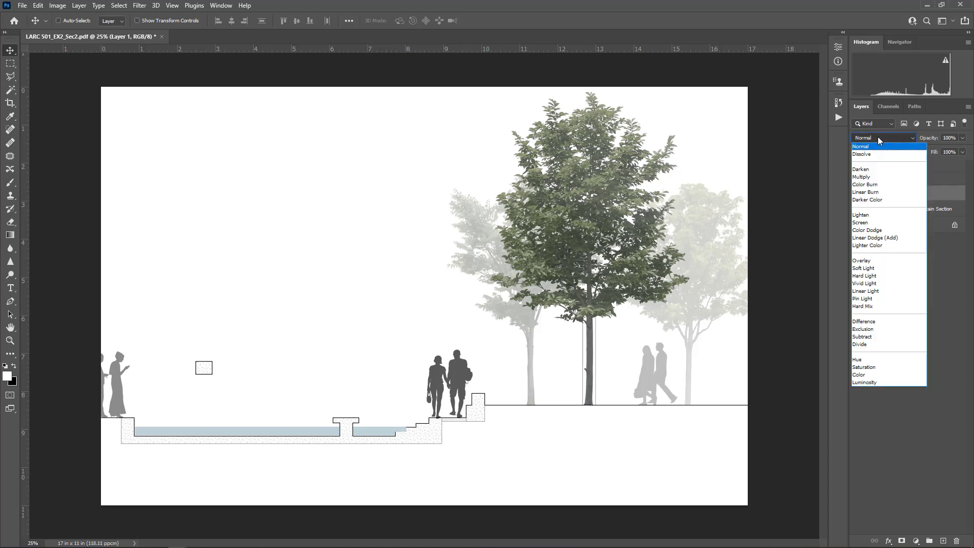
pyautogui.click(874, 180)
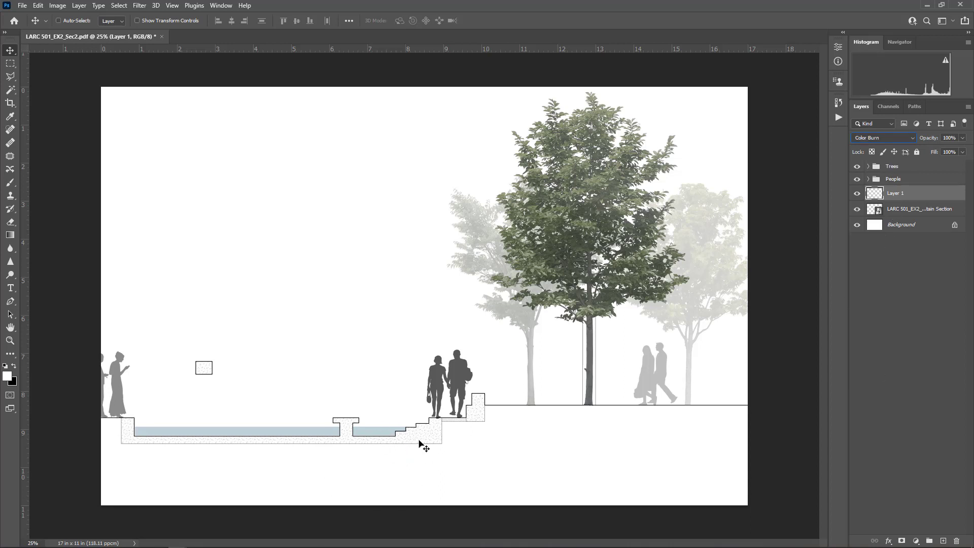
pyautogui.hotkey('ctrl', 'z')
pyautogui.hotkey('shift', 'Down')
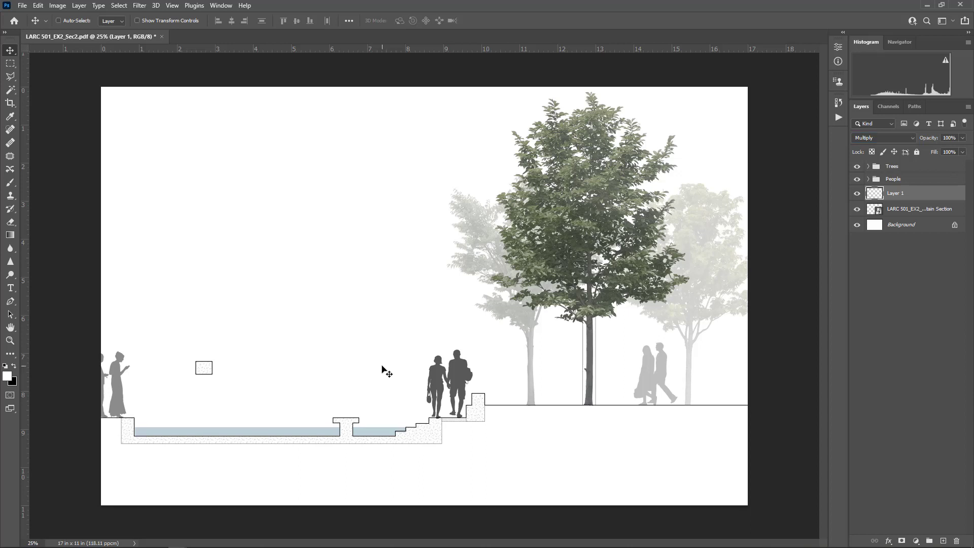
pyautogui.click(897, 211)
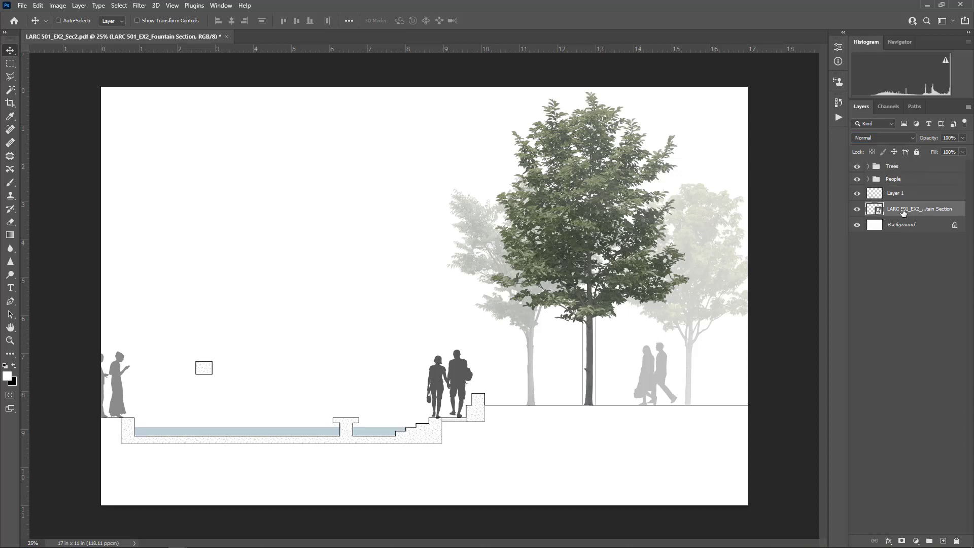
pyautogui.click(10, 89)
pyautogui.click(395, 429)
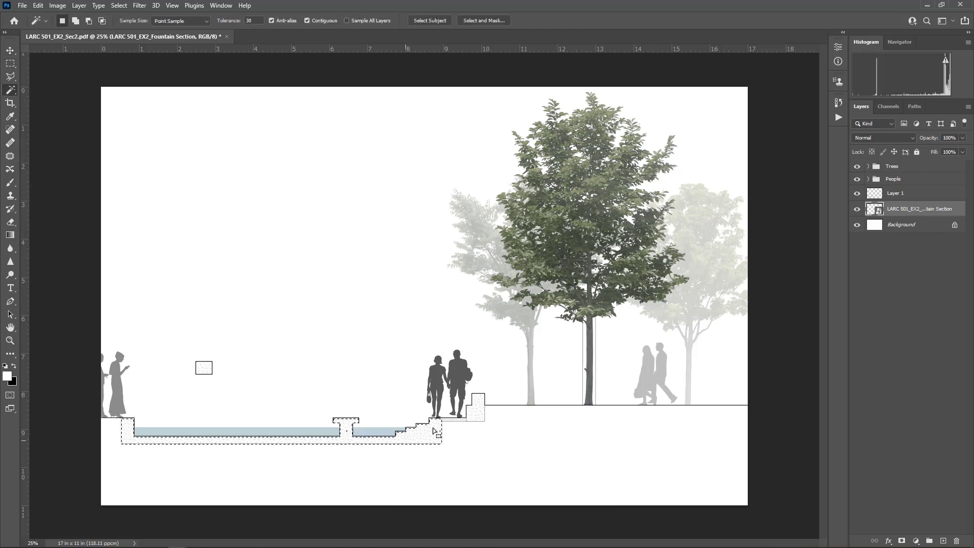
pyautogui.click(897, 198)
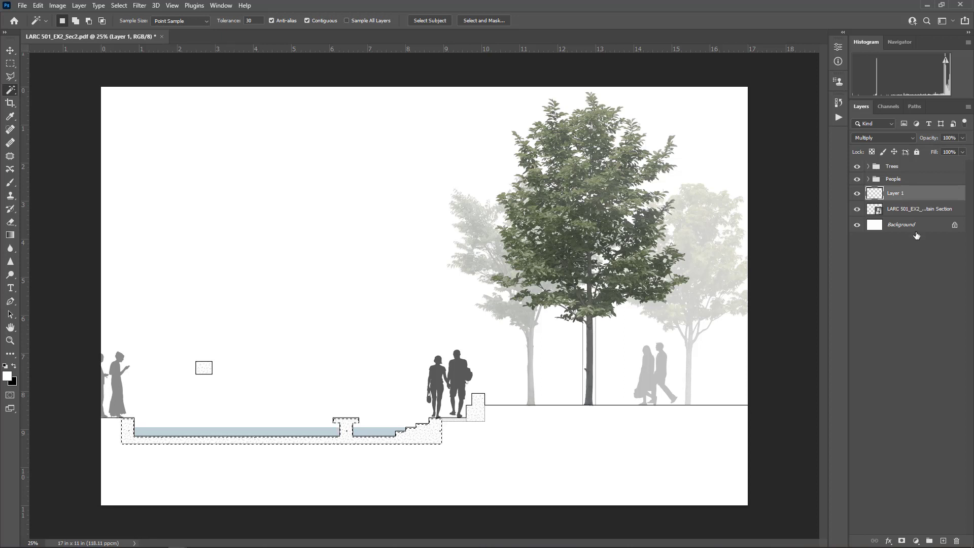
pyautogui.hotkey('ctrl', 'd')
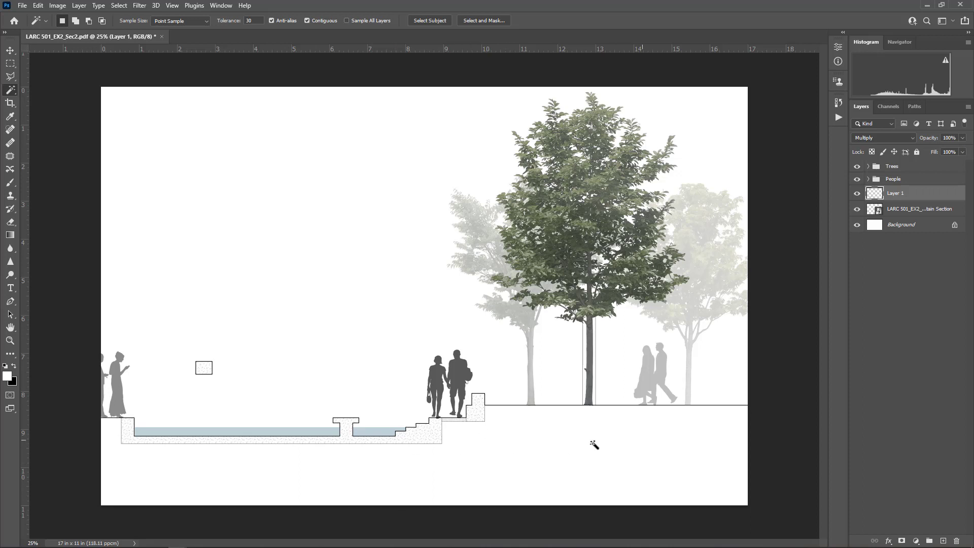
pyautogui.click(10, 50)
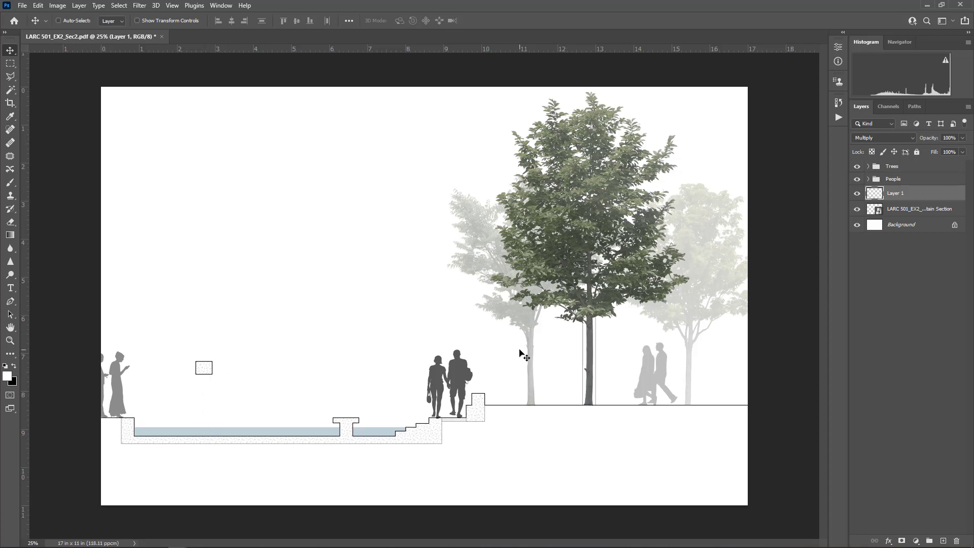
# - Name the water layer Water and switch to the Brush tool
pyautogui.doubleClick(897, 195)
pyautogui.press('Return')
pyautogui.press('b')
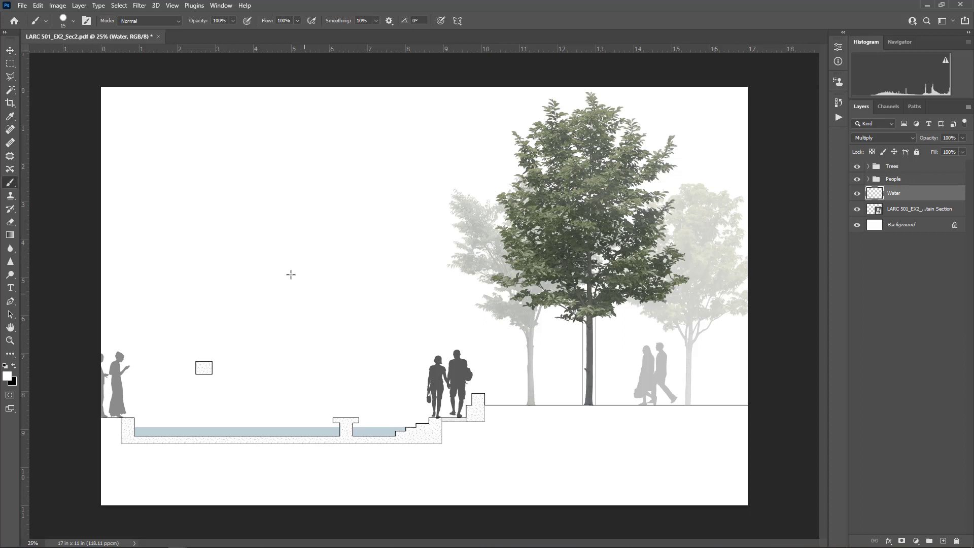
# - Pick the waterfall5 brush preset and set its size to 259 px
pyautogui.rightClick(296, 264)
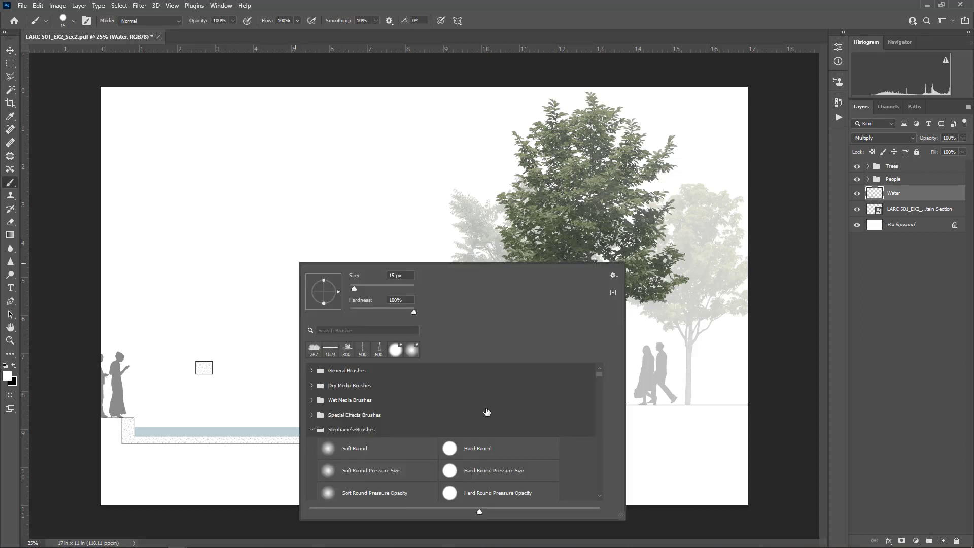
pyautogui.scroll(-3, 496, 384)
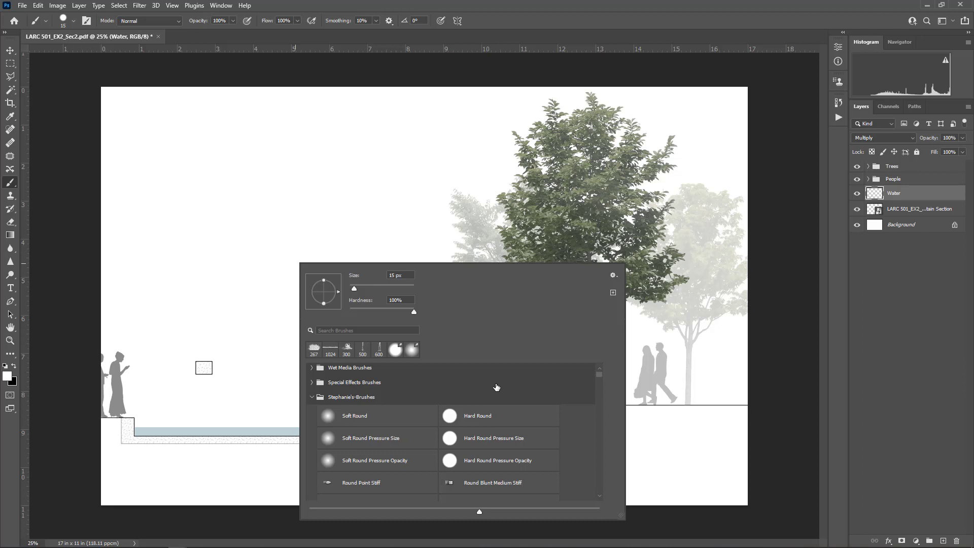
pyautogui.scroll(-10, 457, 446)
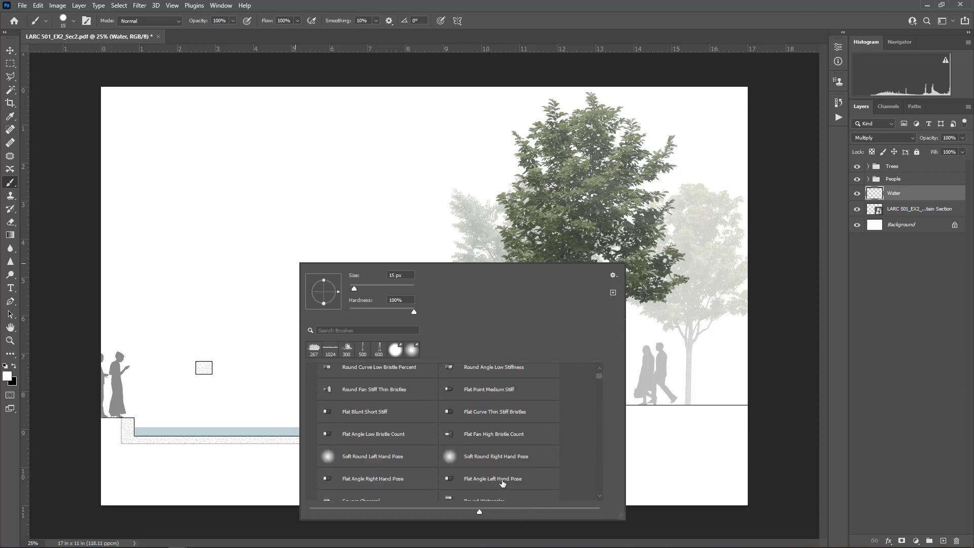
pyautogui.scroll(-6, 488, 463)
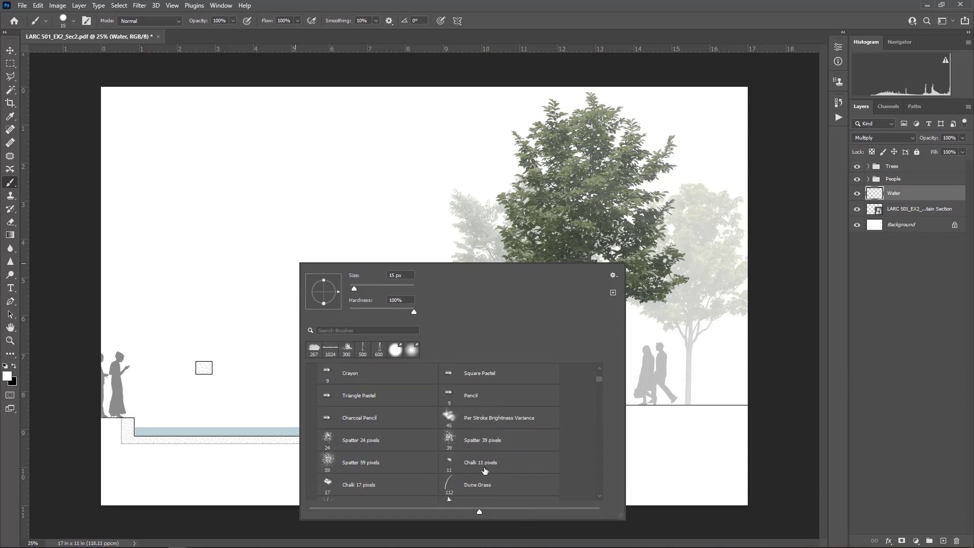
pyautogui.scroll(-3, 488, 452)
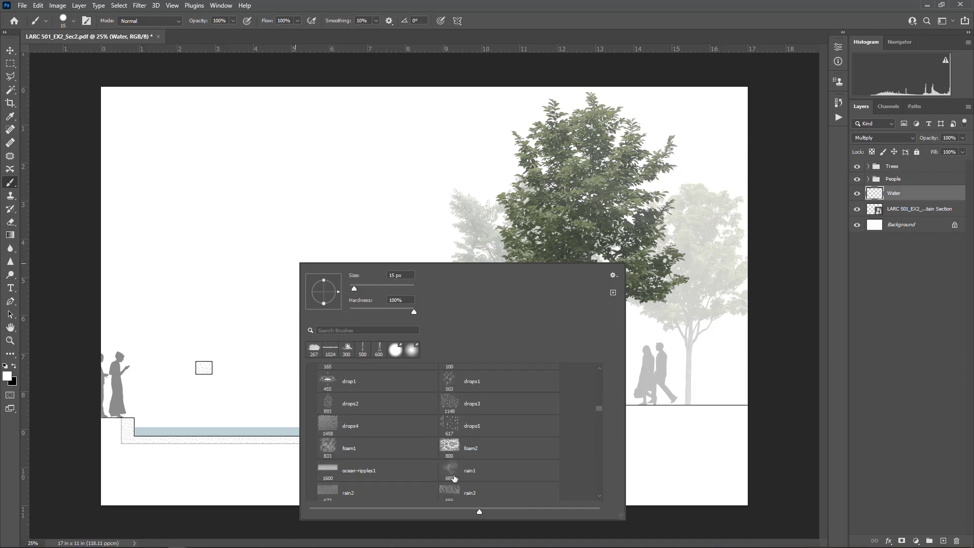
pyautogui.scroll(-2, 462, 419)
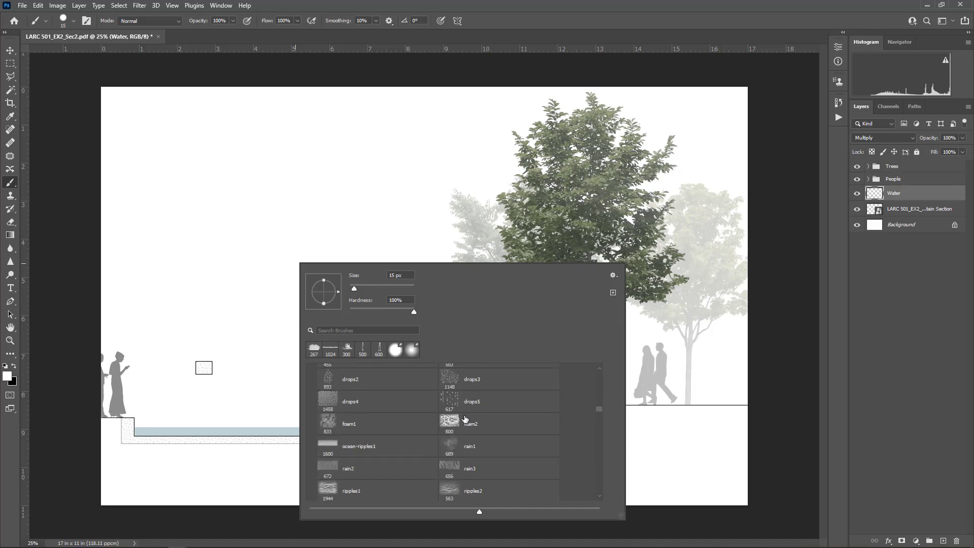
pyautogui.scroll(-2, 426, 446)
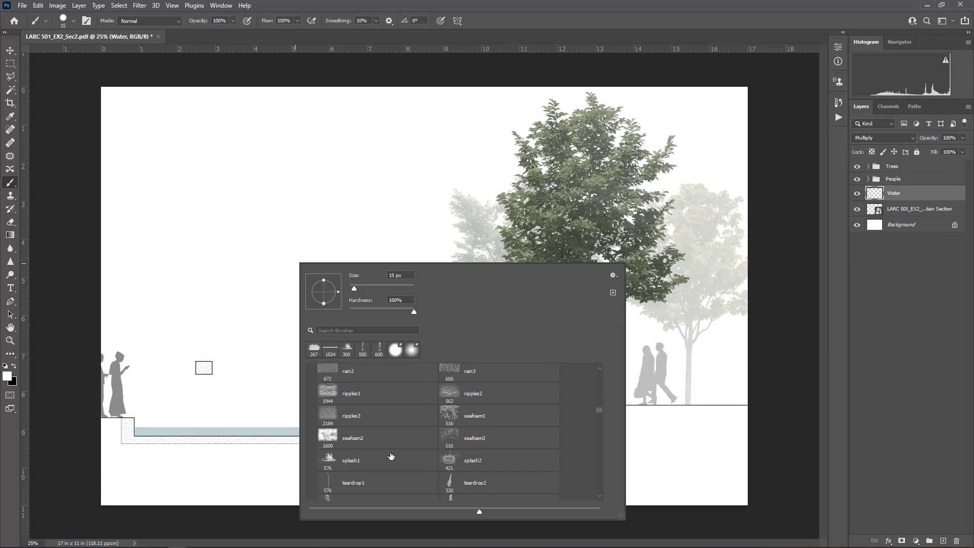
pyautogui.scroll(-2, 416, 466)
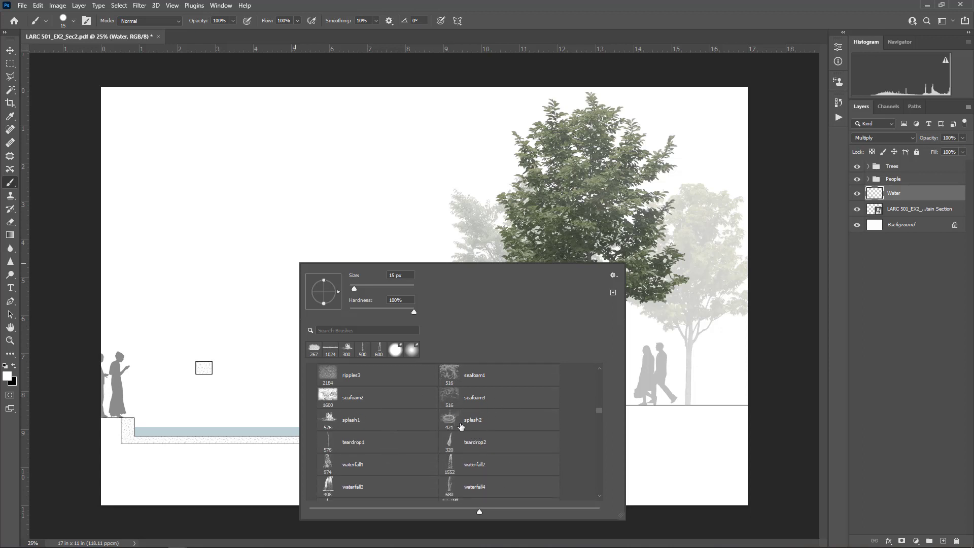
pyautogui.scroll(-2, 442, 452)
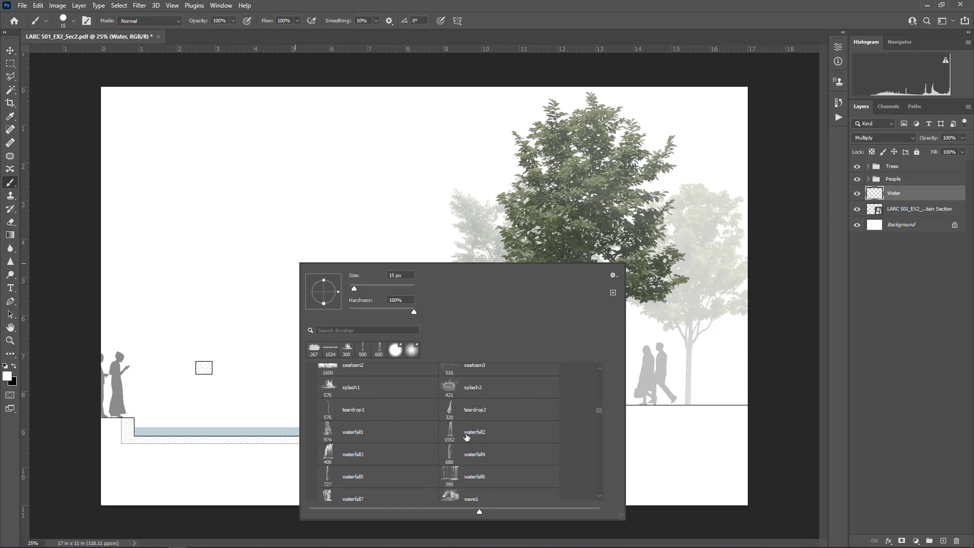
pyautogui.click(325, 474)
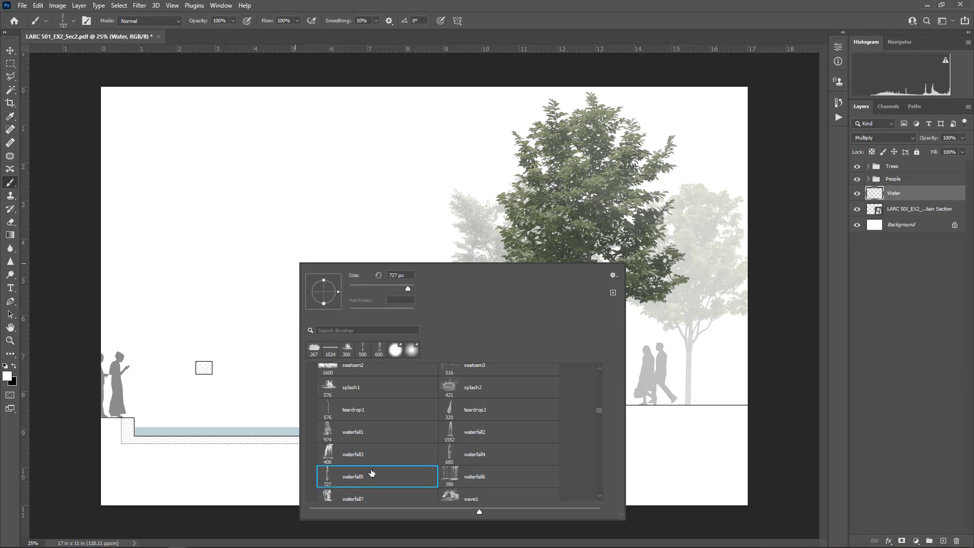
pyautogui.scroll(-2, 372, 473)
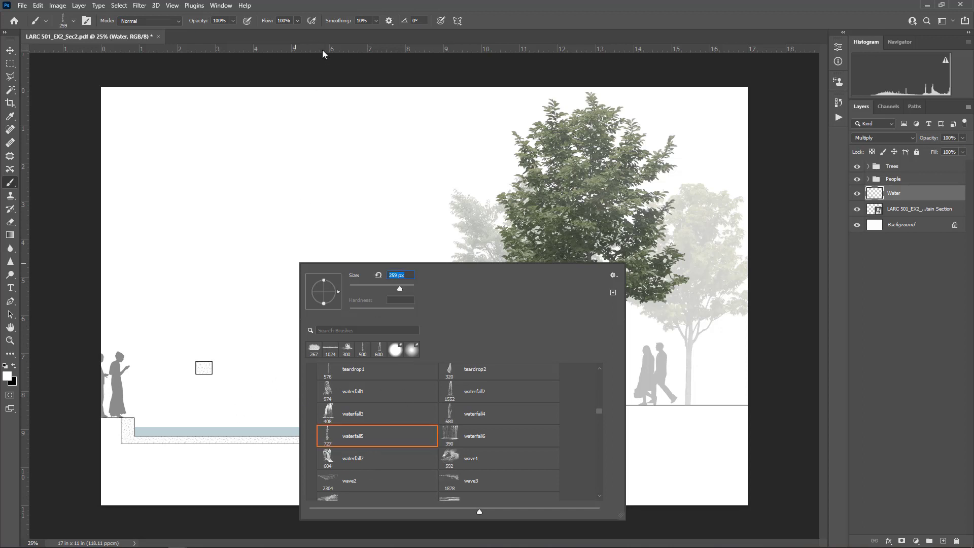
# - Set the foreground colour to the pool's pale blue #bed2d9, sampled from the water
pyautogui.press('Return')
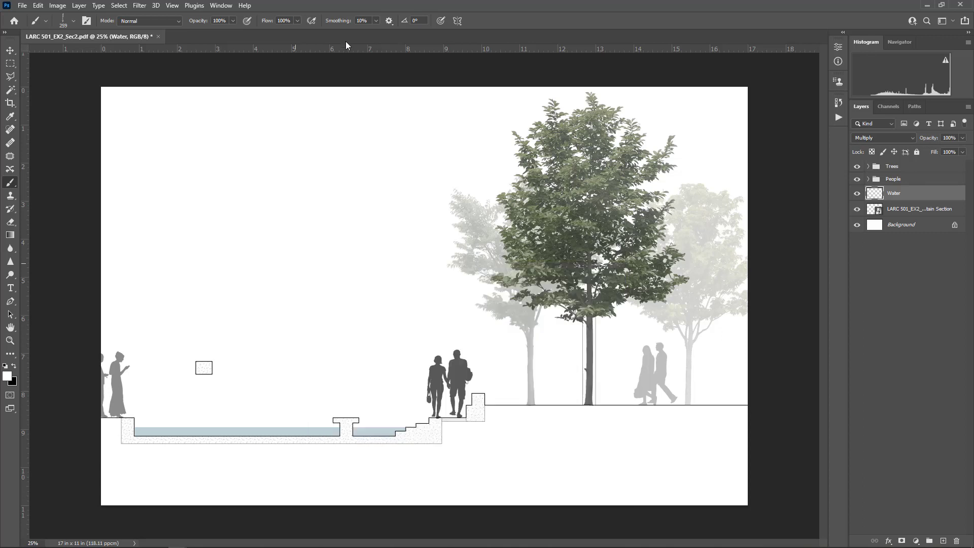
pyautogui.click(7, 378)
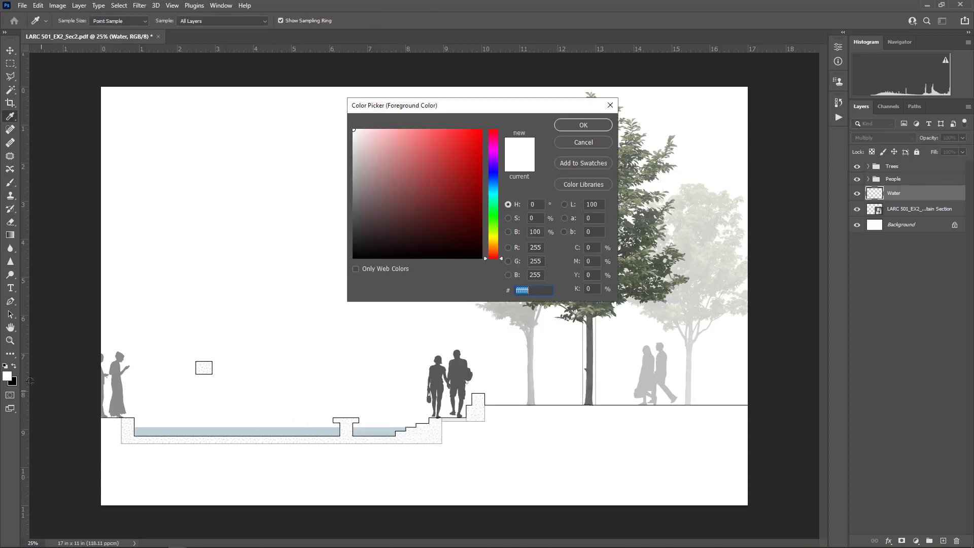
pyautogui.click(305, 435)
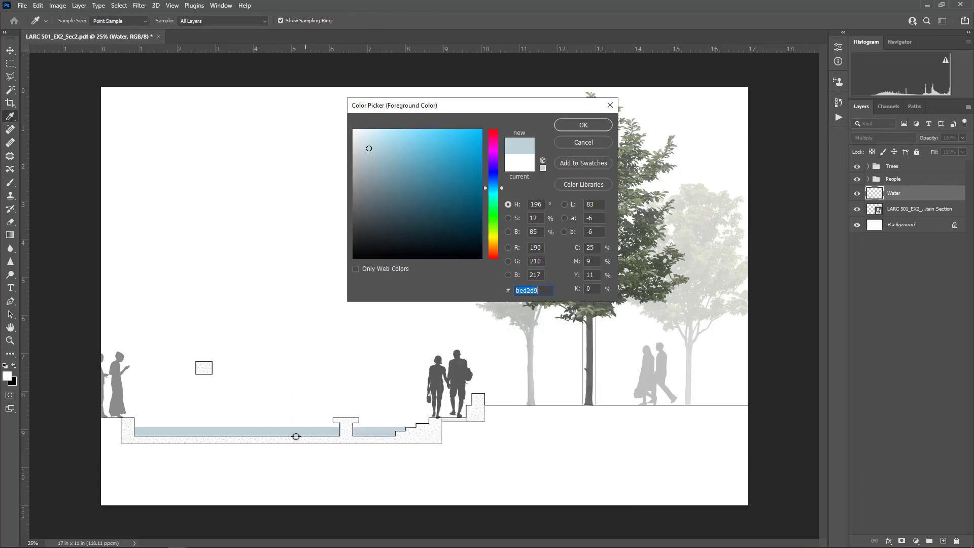
pyautogui.press('Return')
# - Stamp the waterfall5 brush below the small box to paint the falling water
pyautogui.rightClick(211, 387)
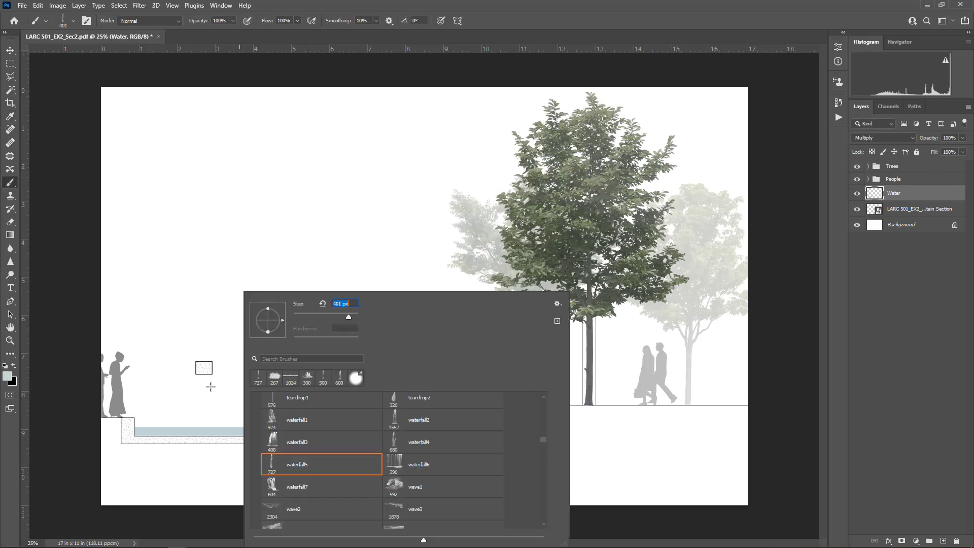
pyautogui.press('Return')
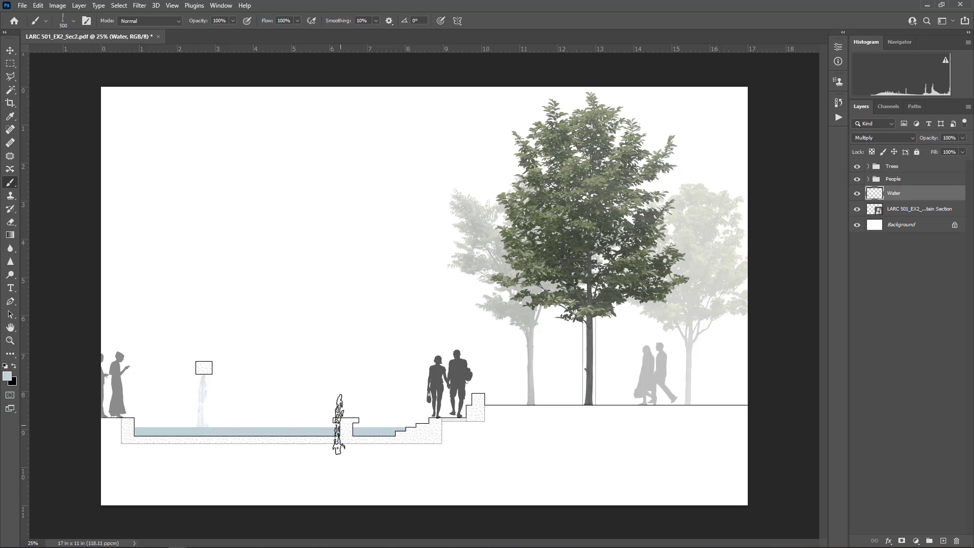
pyautogui.click(205, 395)
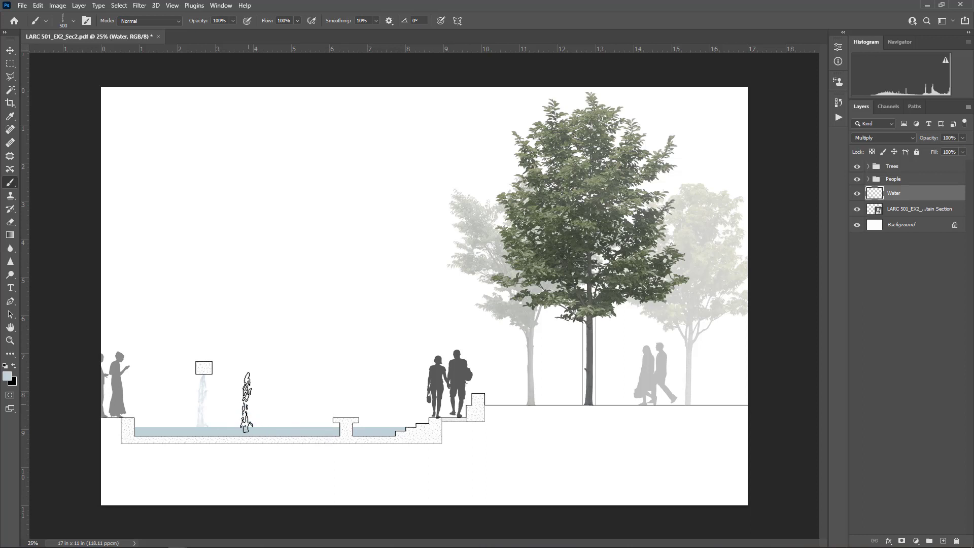
pyautogui.click(10, 50)
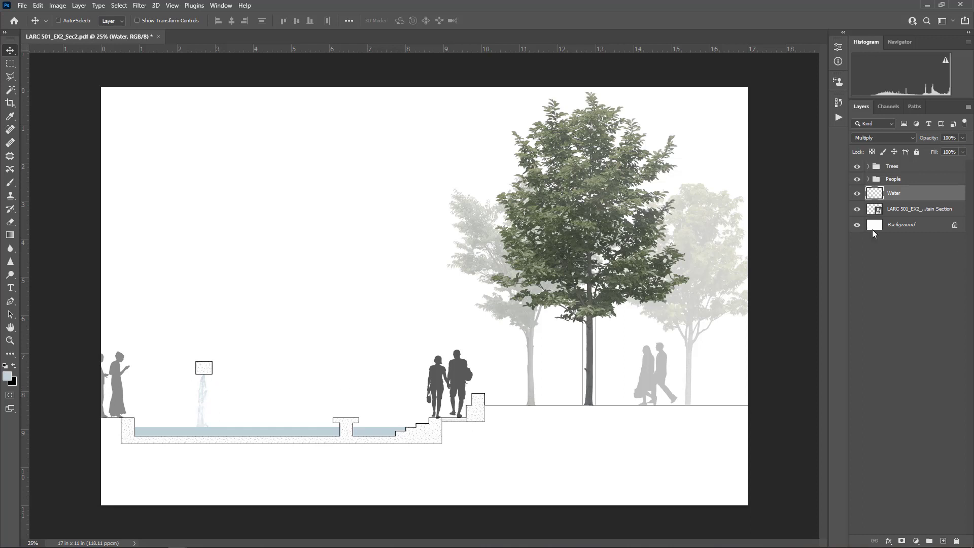
# - Hide Trees, People and Water, then copy the tall right column onto a new layer beneath the small box
pyautogui.moveTo(863, 171); pyautogui.dragTo(857, 195)
pyautogui.click(930, 209)
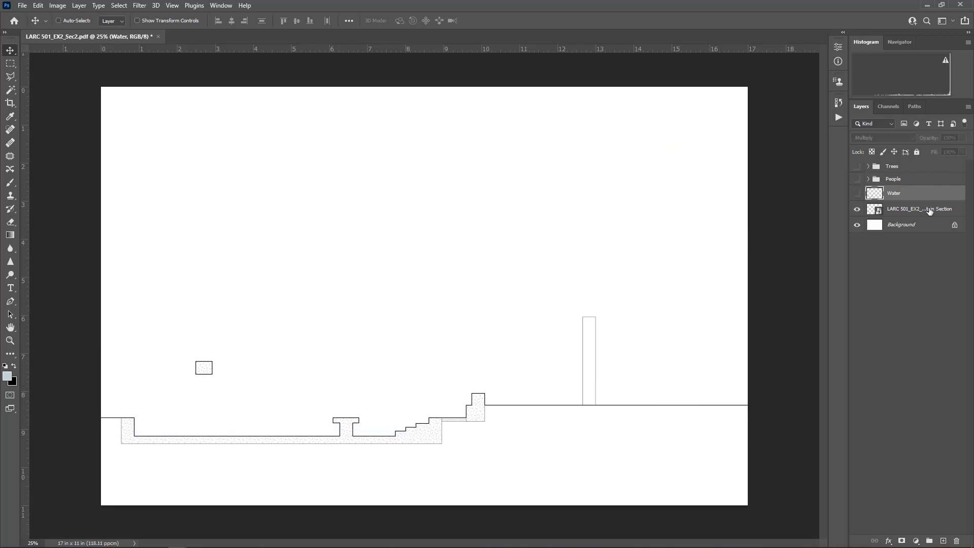
pyautogui.click(10, 64)
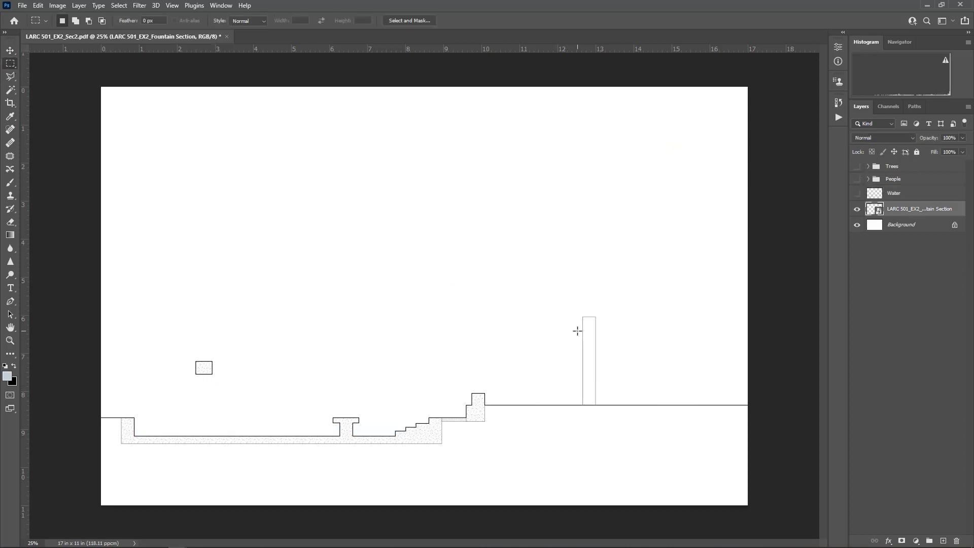
pyautogui.moveTo(578, 331); pyautogui.dragTo(601, 389)
pyautogui.hotkey('ctrl', 'j')
pyautogui.press('v')
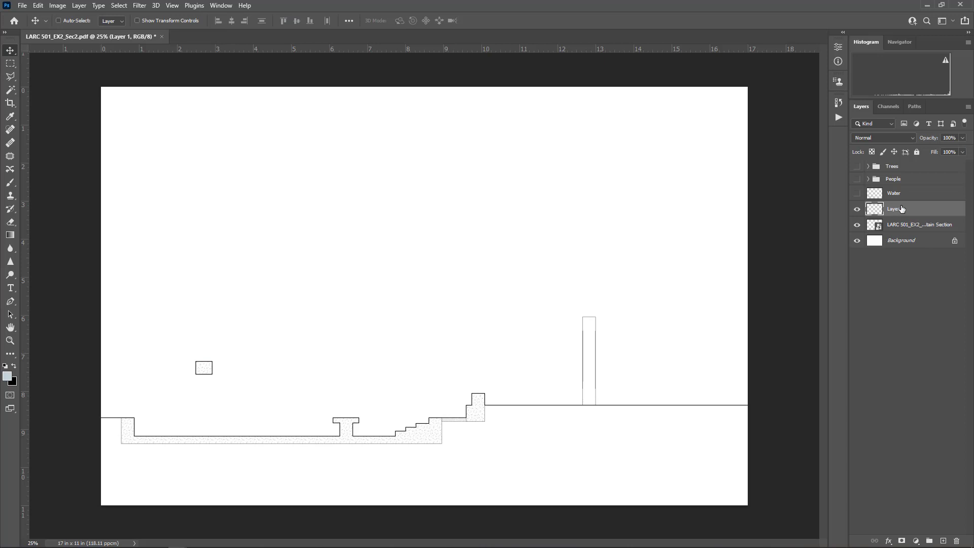
pyautogui.moveTo(596, 370); pyautogui.dragTo(194, 399)
# - Stretch the copied column down to the pool floor and align the small box above it
pyautogui.hotkey('ctrl', 't')
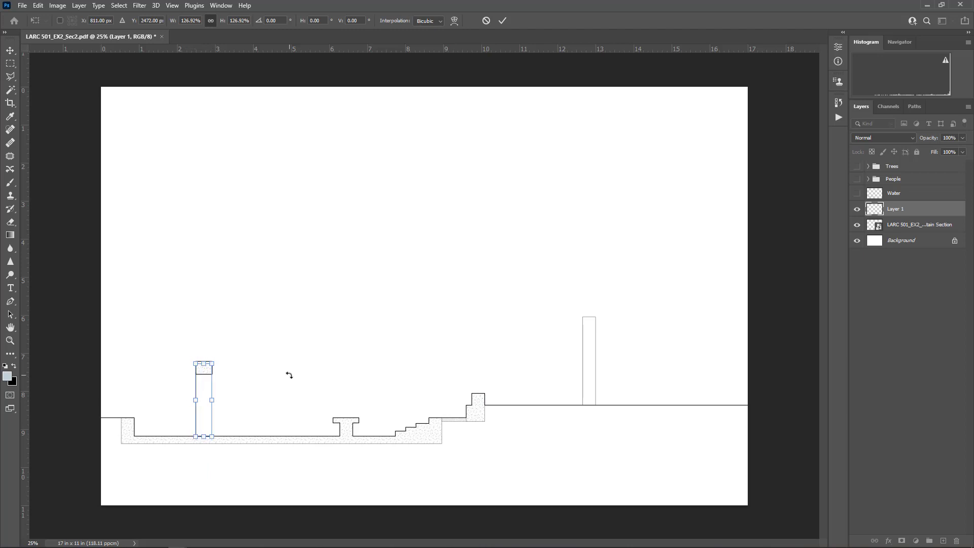
pyautogui.press('Return')
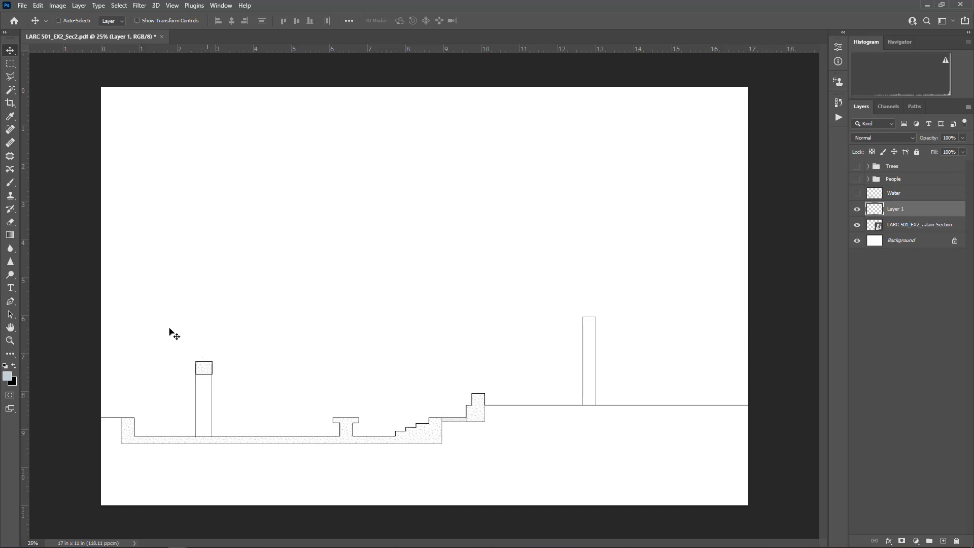
pyautogui.click(11, 63)
pyautogui.moveTo(182, 328); pyautogui.dragTo(232, 373)
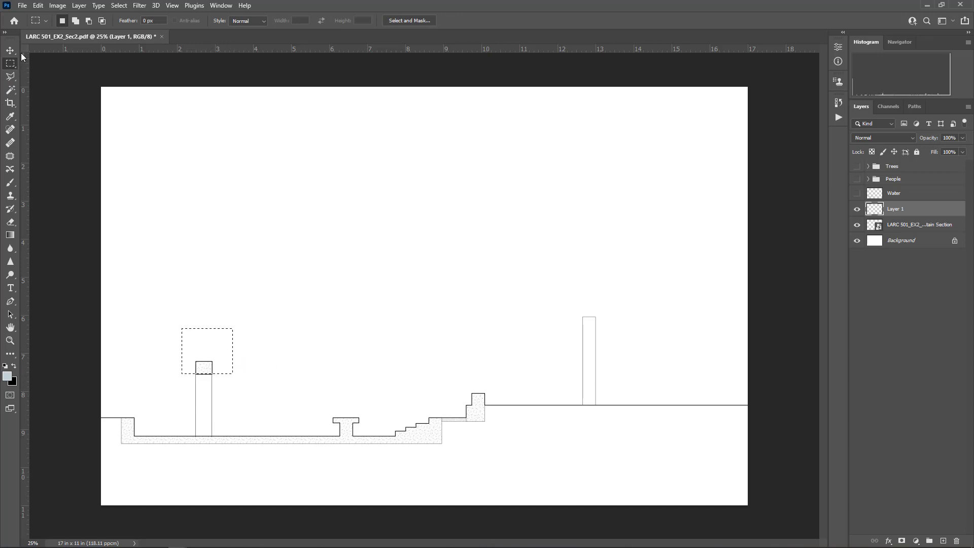
pyautogui.press('v')
pyautogui.press('ctrl')
pyautogui.hotkey('ctrl', 'd')
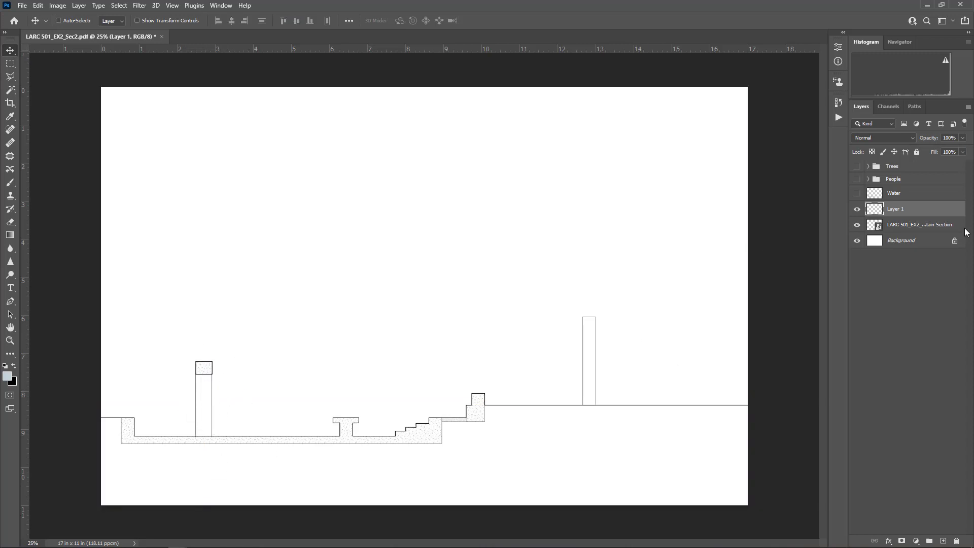
# - Add a layer mask to the section linework and mask out the original tall right column
pyautogui.click(932, 227)
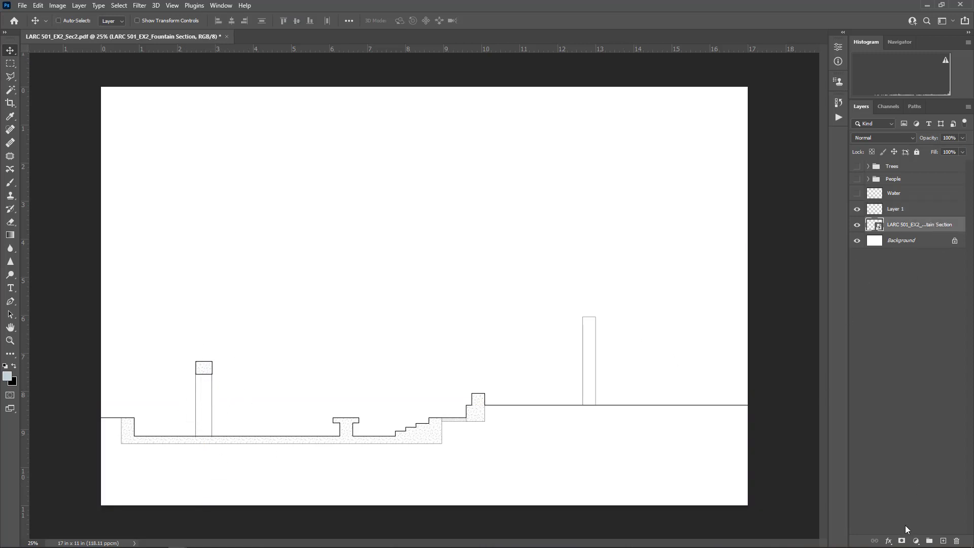
pyautogui.click(902, 541)
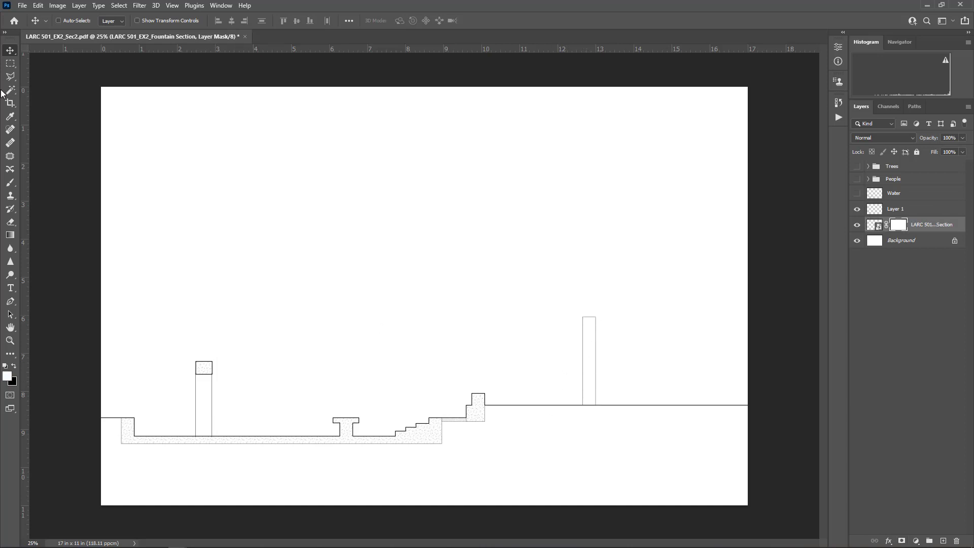
pyautogui.click(10, 63)
pyautogui.moveTo(541, 265); pyautogui.dragTo(612, 404)
pyautogui.press('Down')
pyautogui.press('Down')
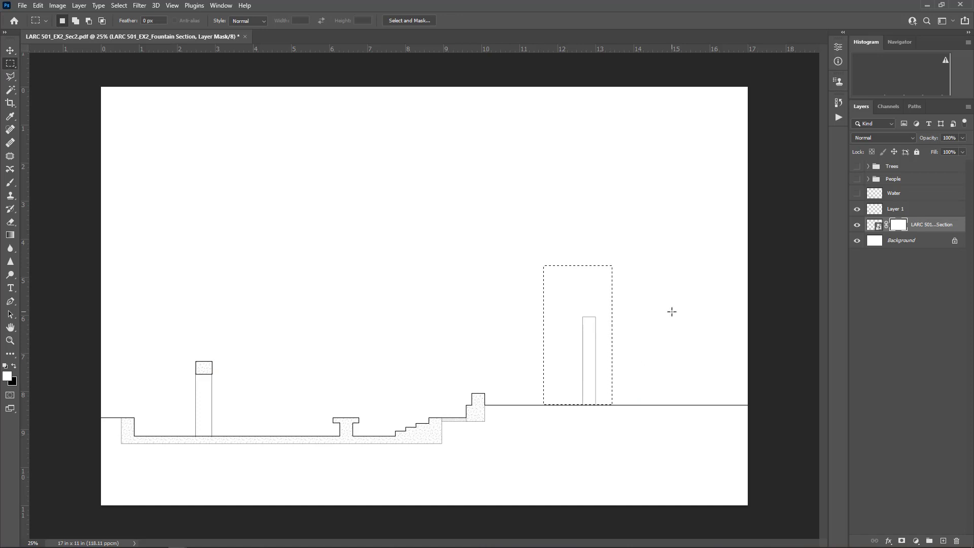
pyautogui.press('Right')
pyautogui.press('Right')
pyautogui.press('Delete')
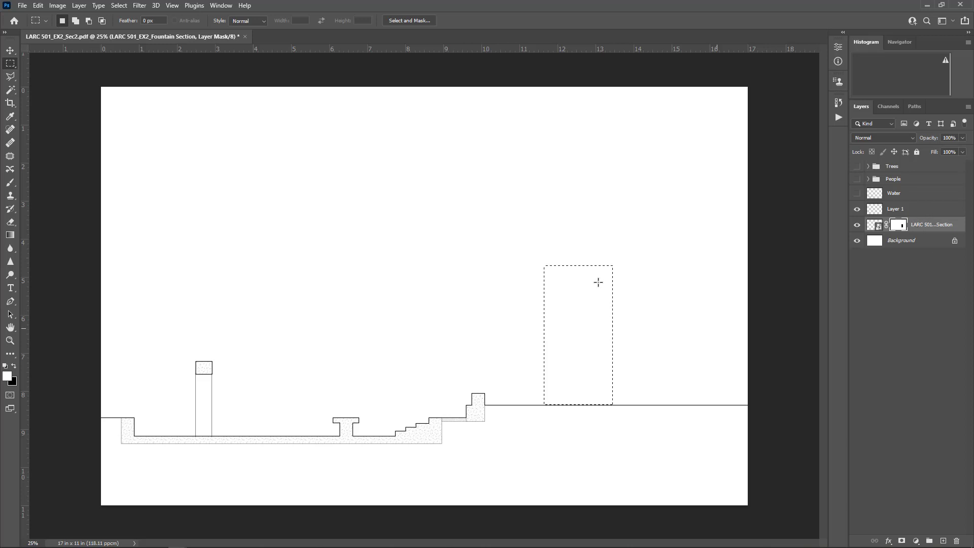
pyautogui.click(558, 264)
# - Show the Water, People and Trees layers again
pyautogui.click(858, 193)
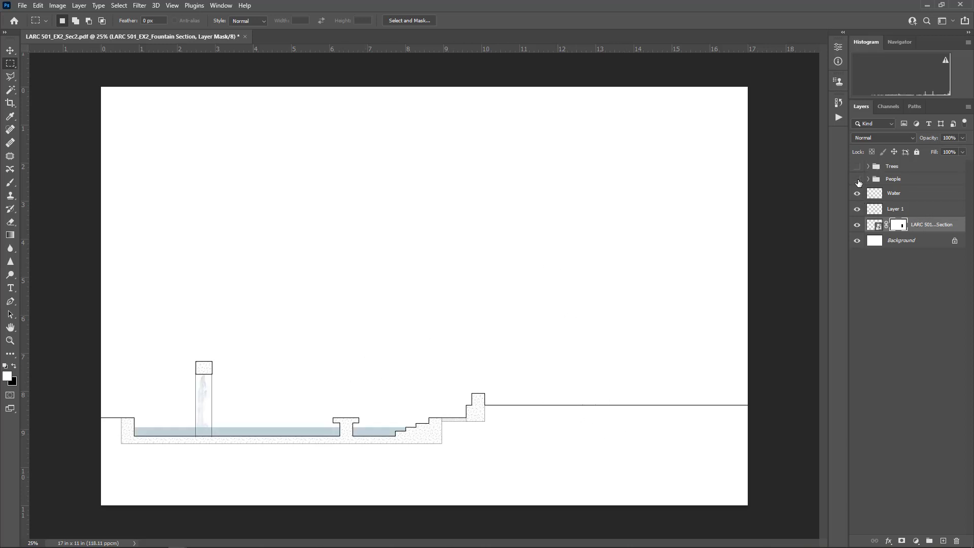
pyautogui.click(857, 180)
pyautogui.click(858, 166)
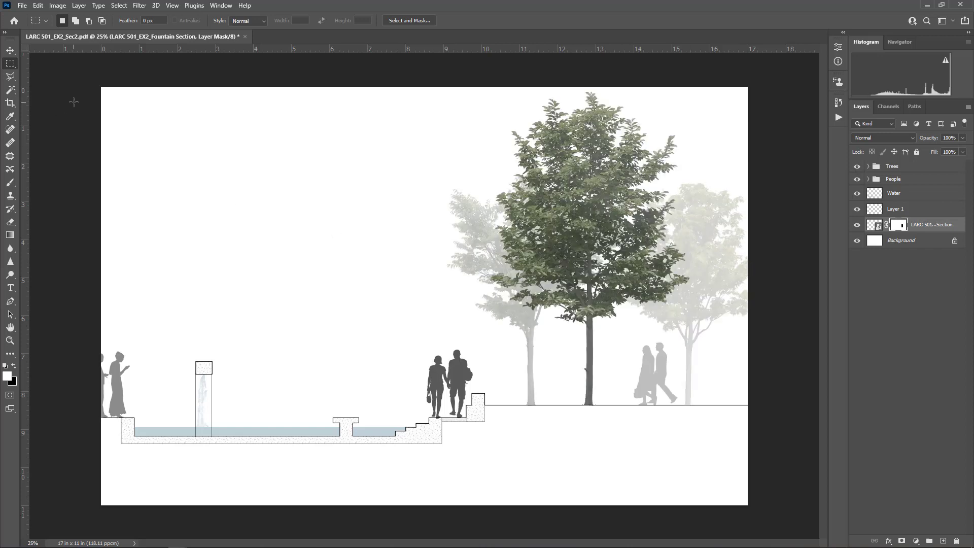
pyautogui.click(10, 51)
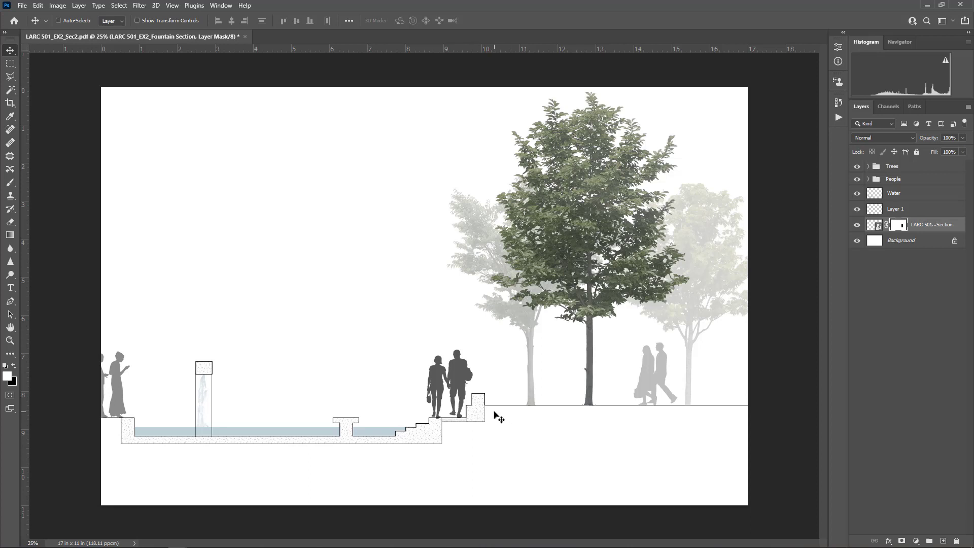
pyautogui.press('p')
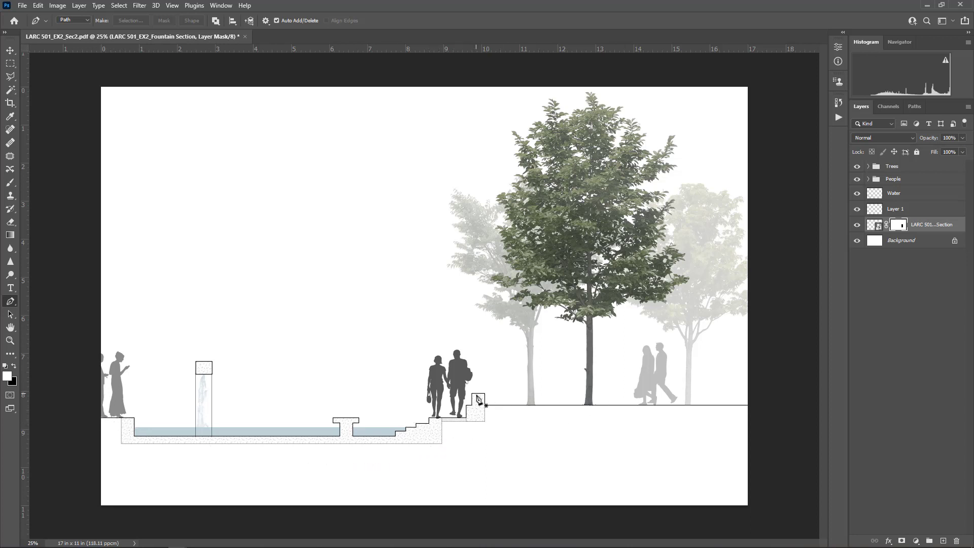
pyautogui.click(12, 51)
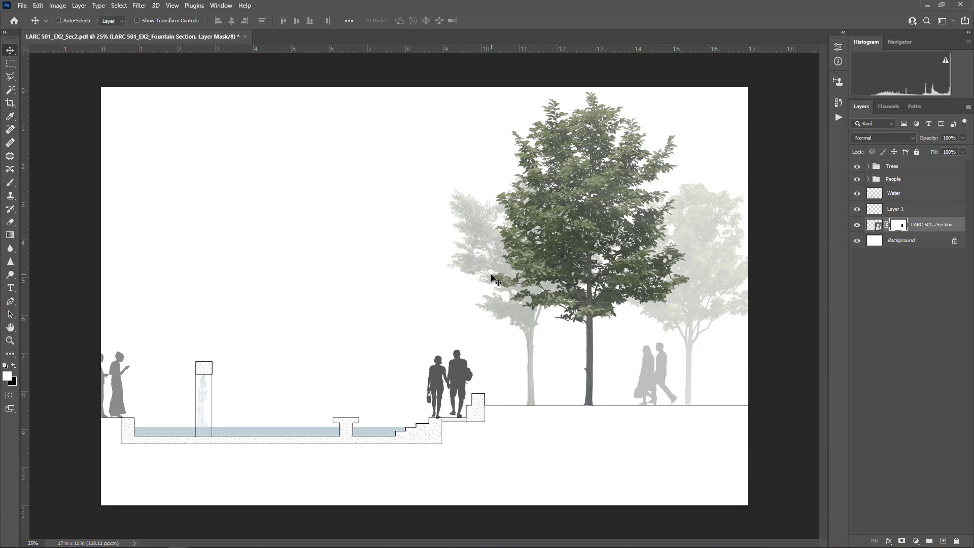